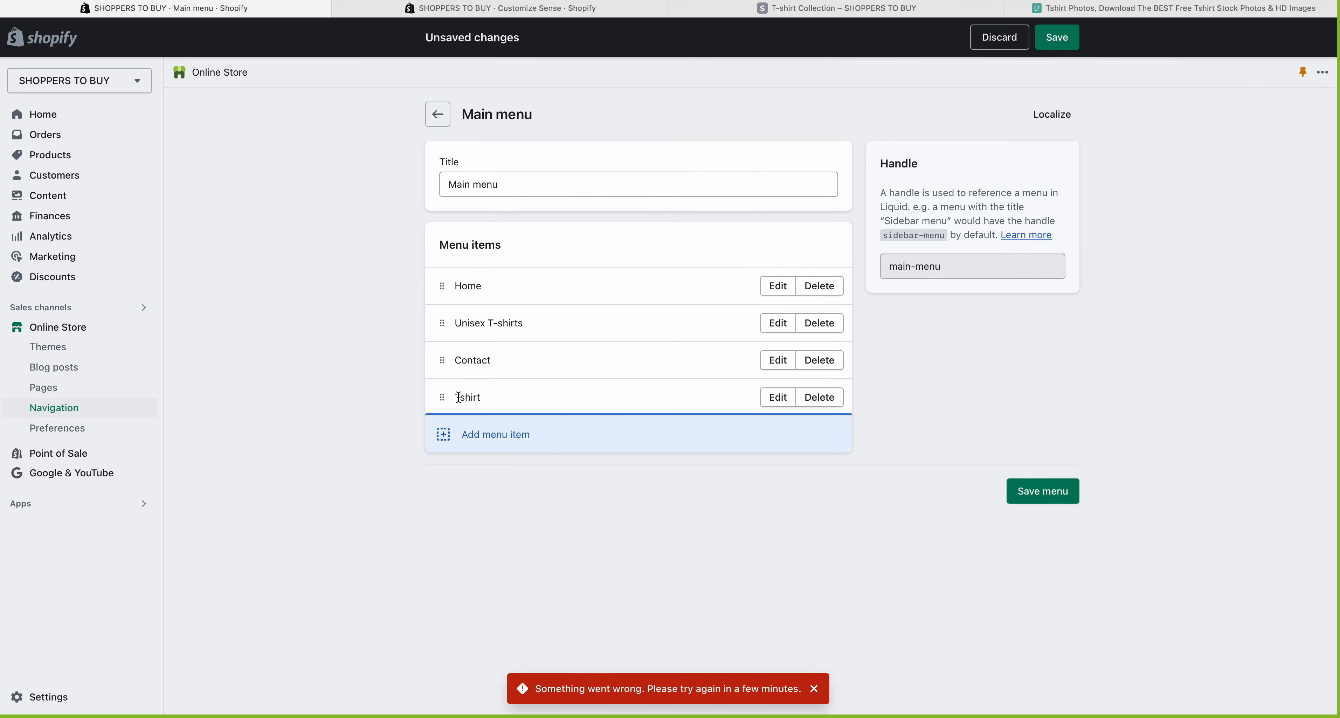
Nest the Tshirt menu item under Unisex T-shirts in the main menu and save the menu
left_click_drag(447, 396, 452, 358)
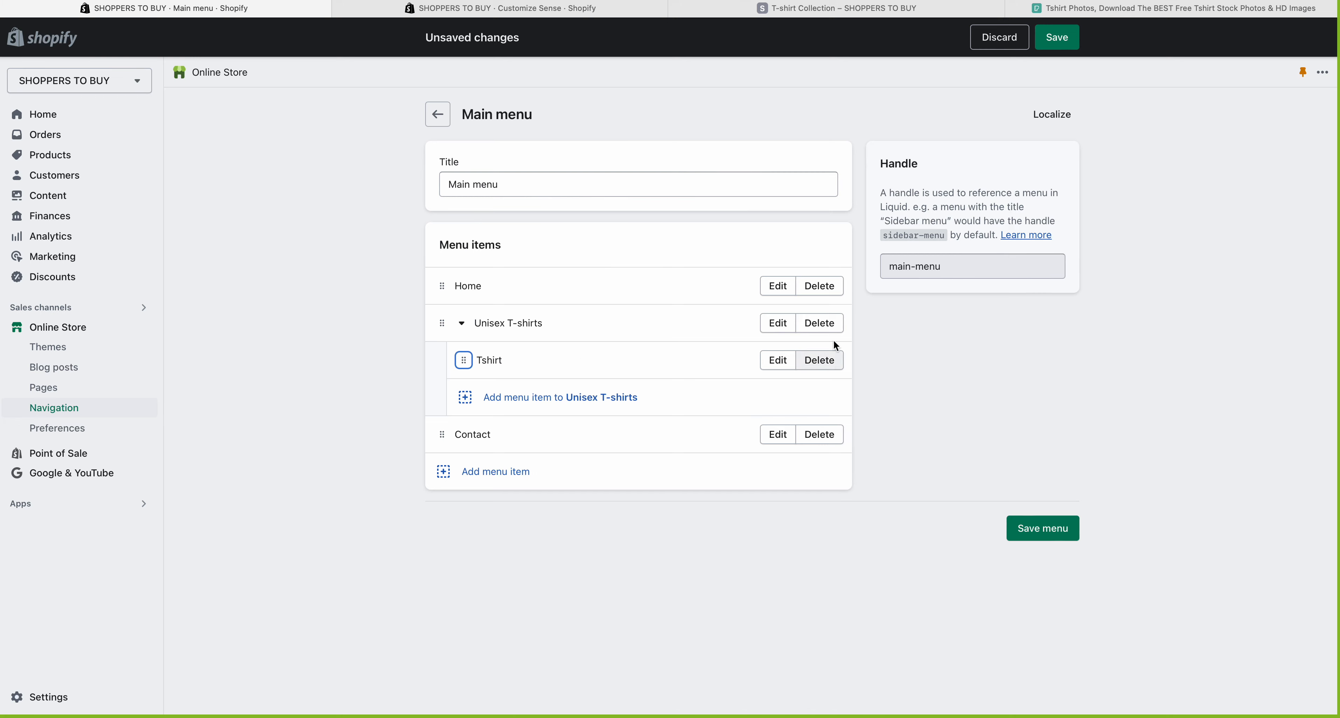
left_click(1058, 39)
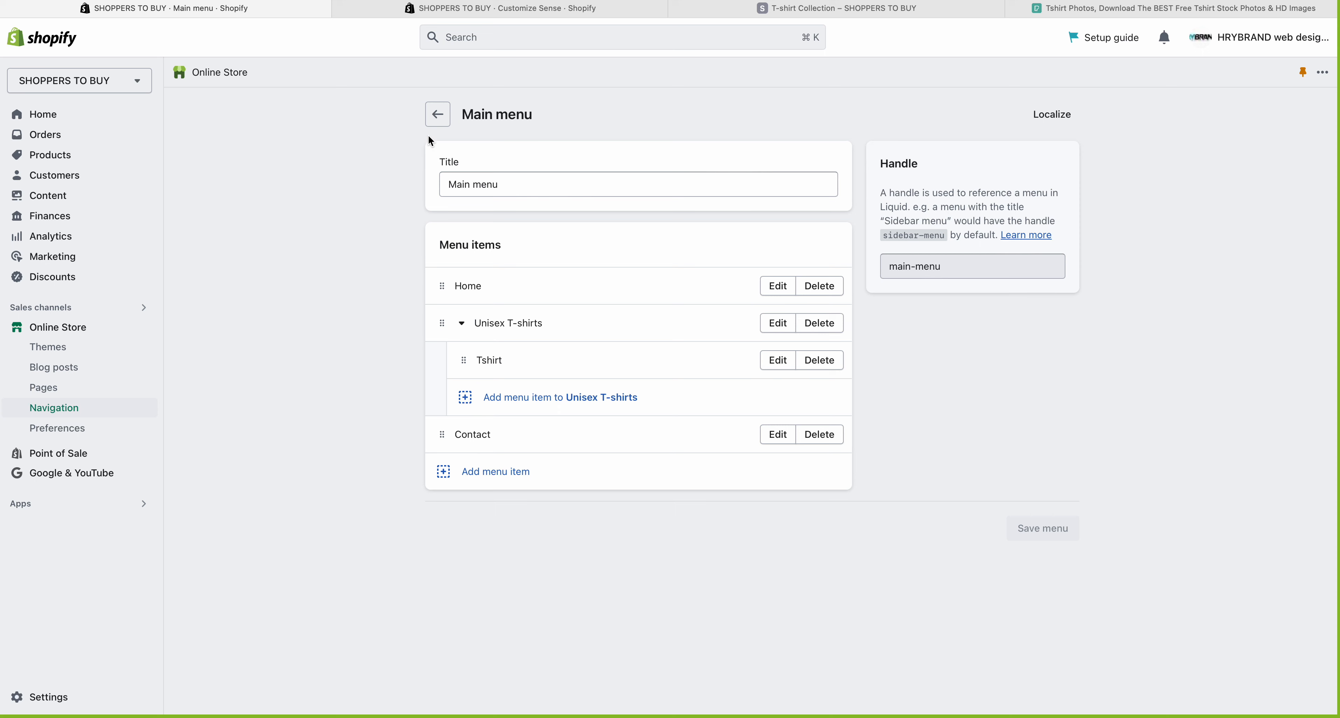
Switch to the storefront, reload it, and expand the Unisex T-shirts menu on its home page to check the nested item
left_click(492, 7)
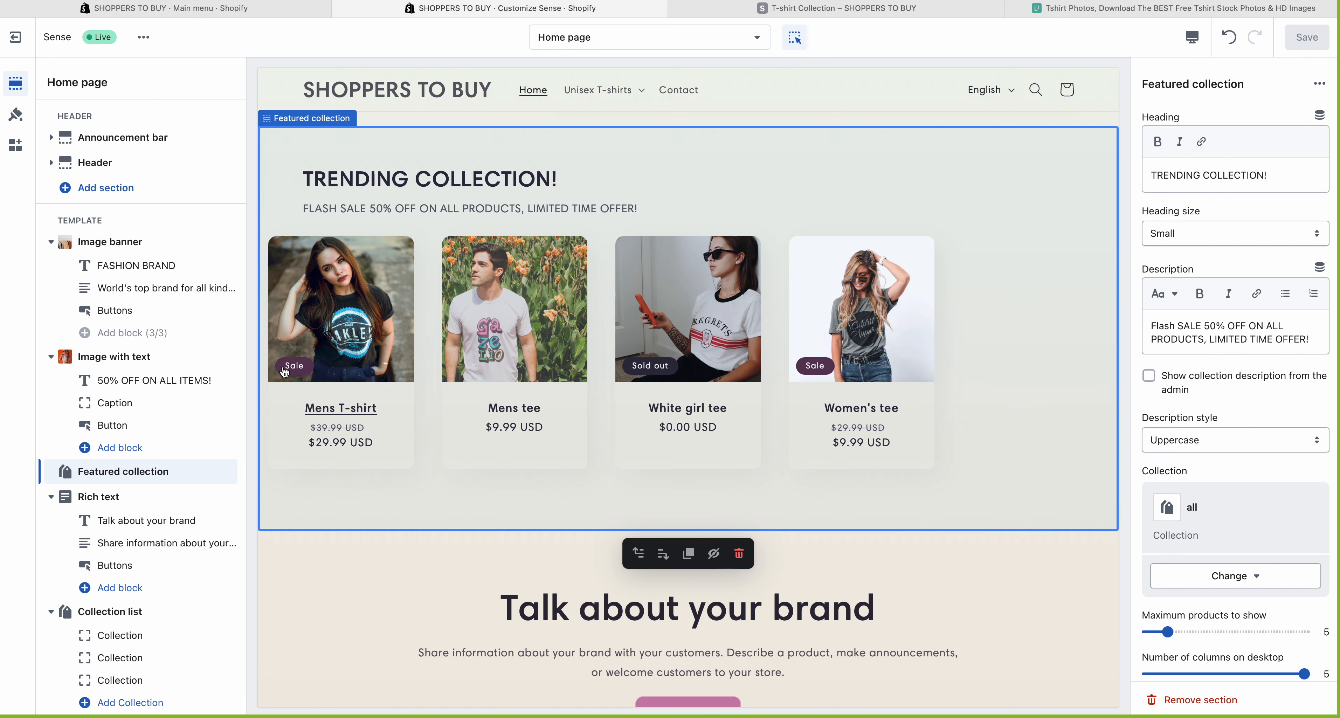
left_click(707, 11)
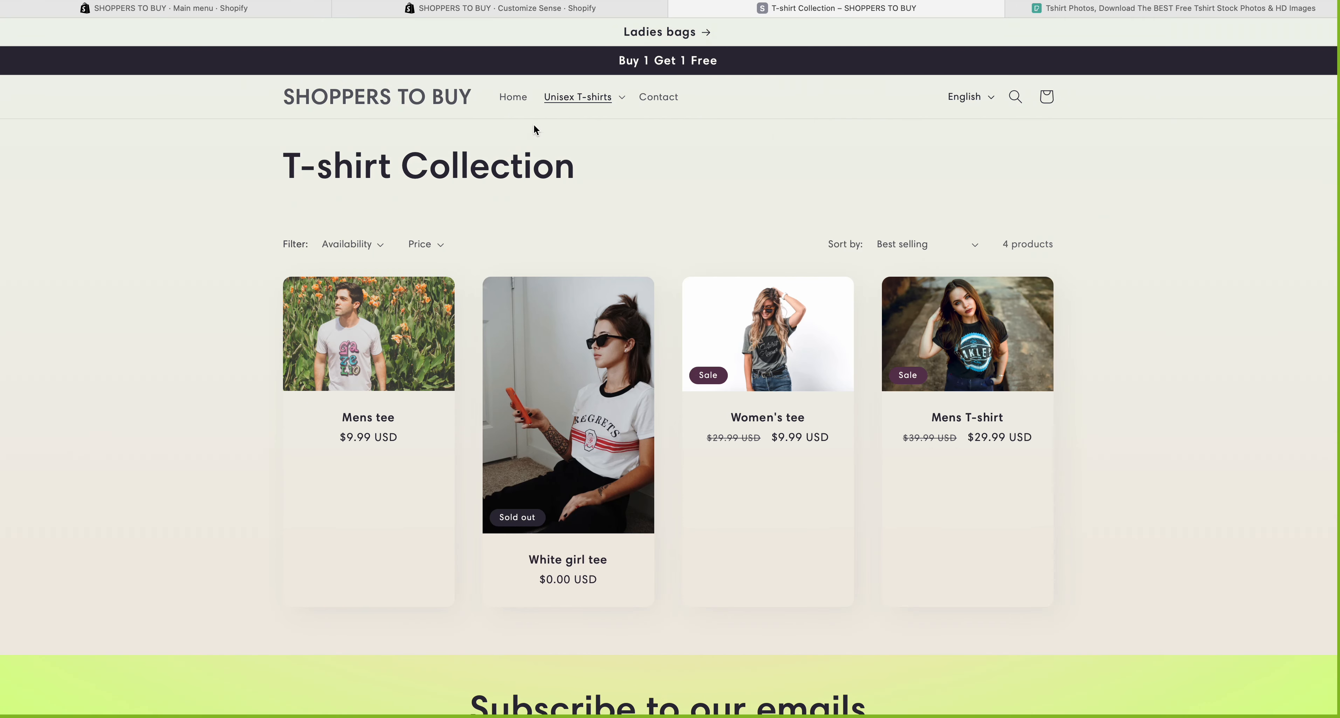
right_click(640, 188)
left_click(669, 214)
left_click(512, 99)
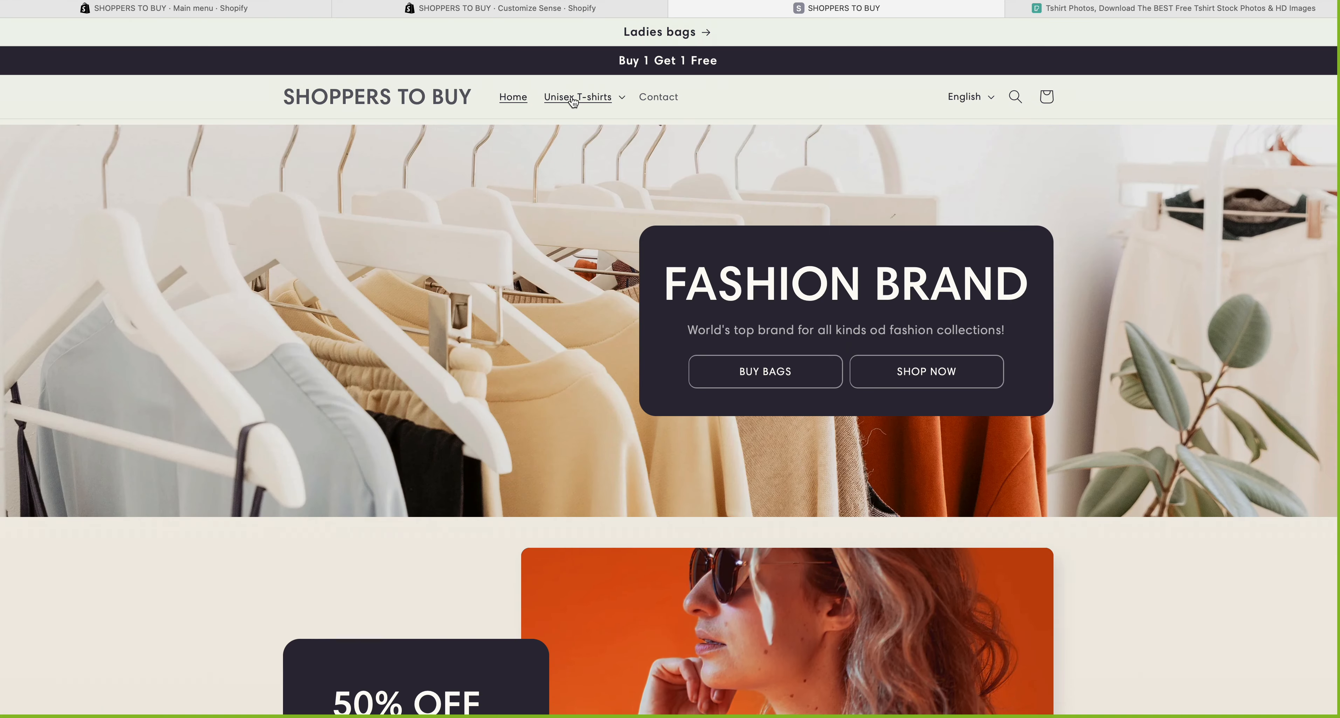
left_click(593, 98)
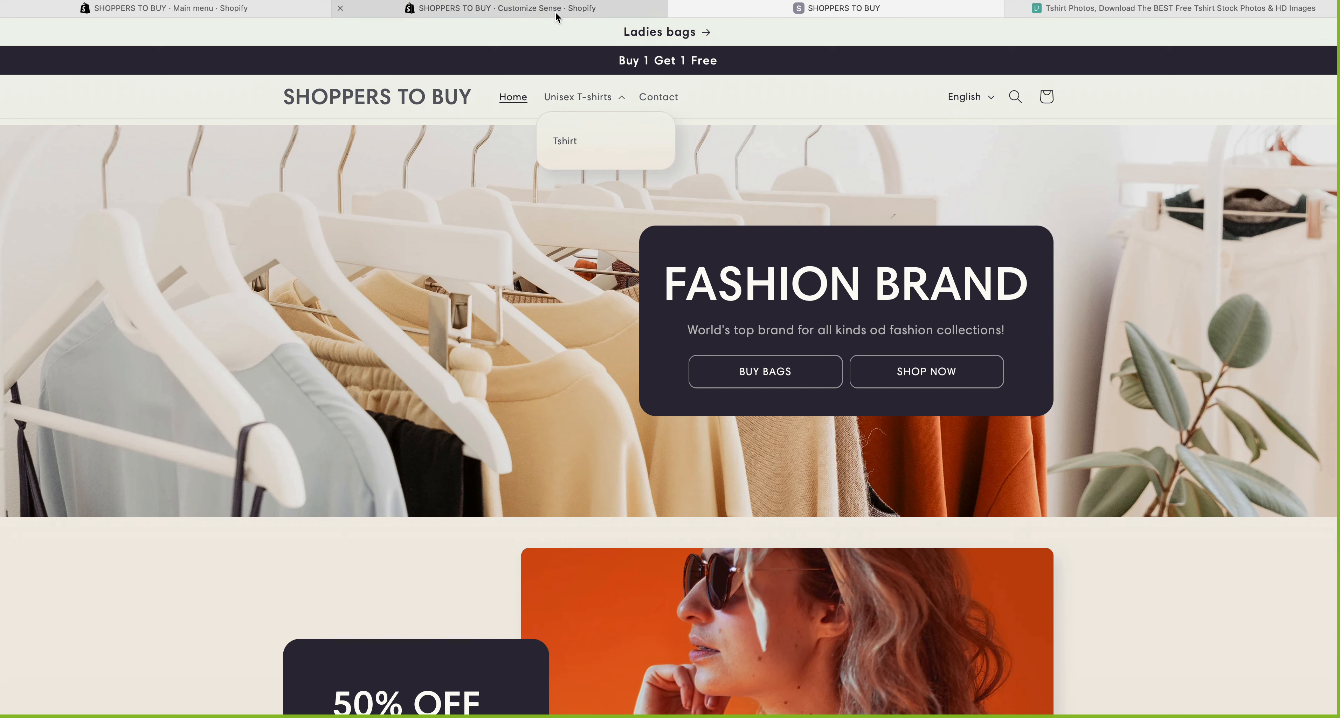
Compare the admin's main menu structure with the storefront menu and open the nested Tshirt link to view its collection page
left_click(524, 8)
left_click(271, 10)
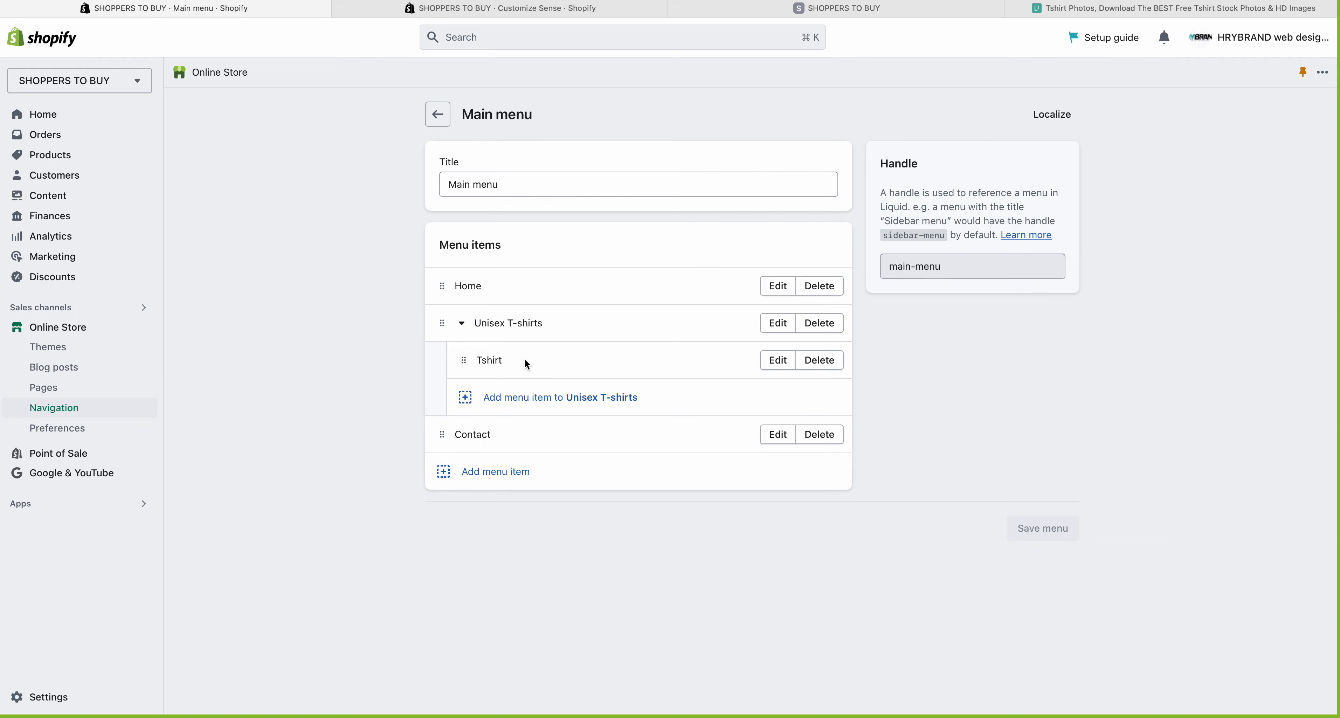
left_click(811, 8)
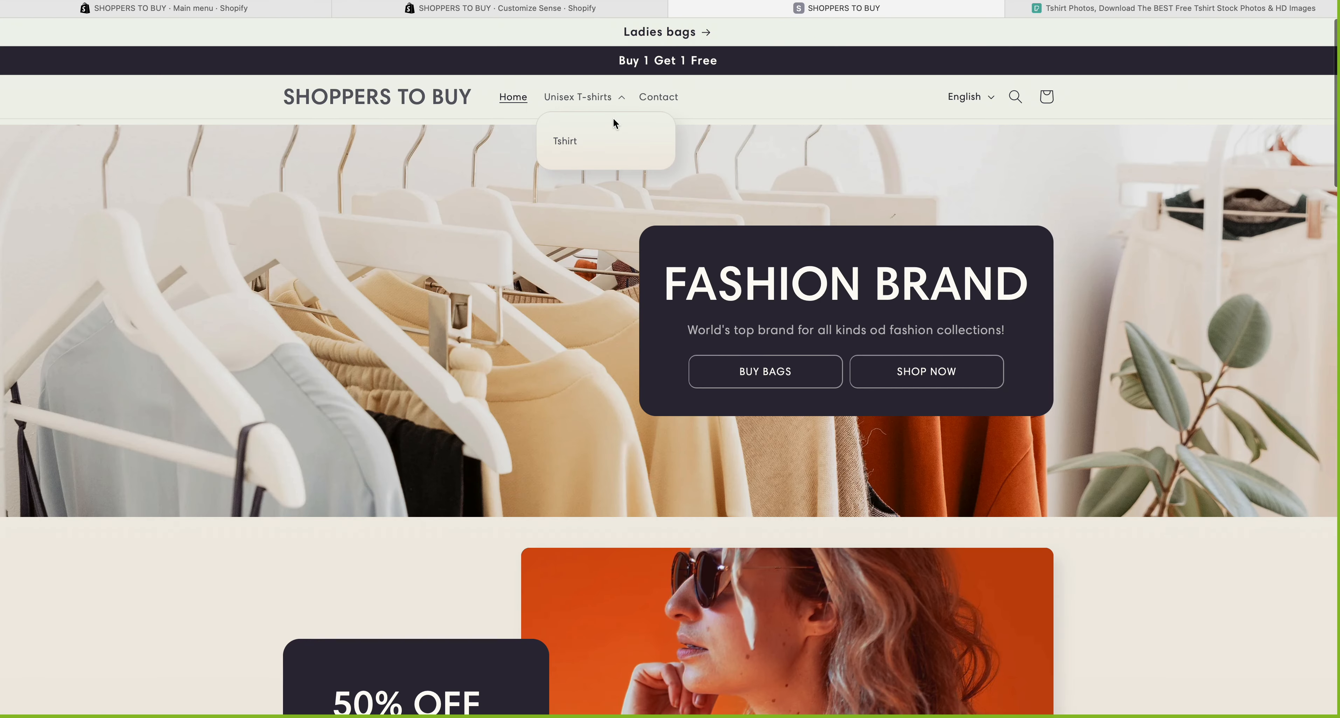
left_click(568, 145)
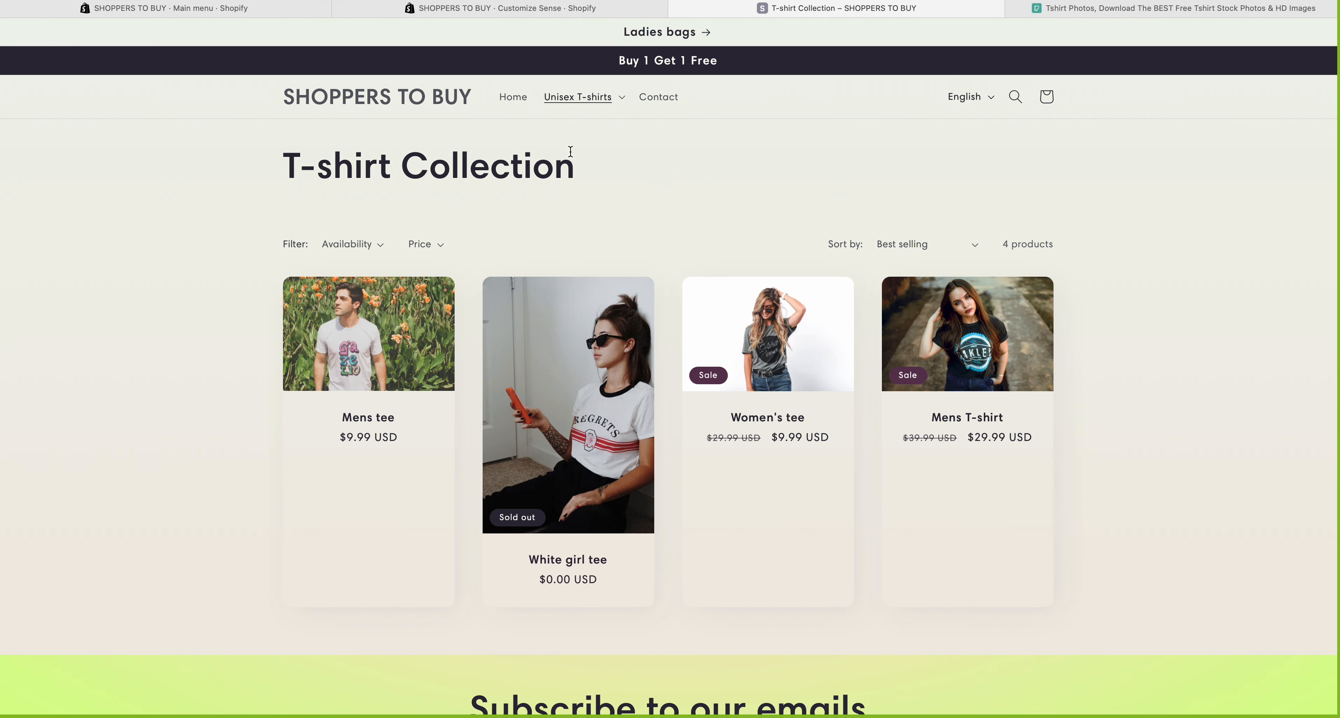
left_click_drag(281, 165, 604, 163)
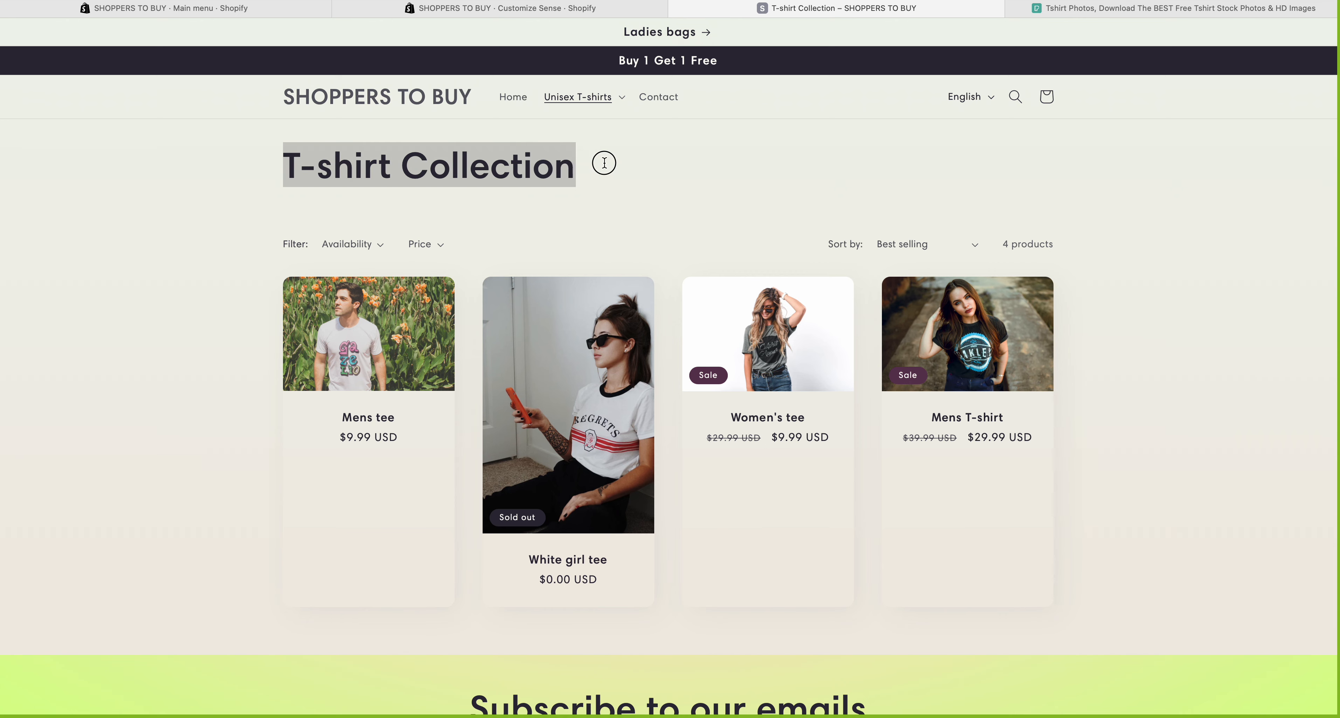
left_click(603, 163)
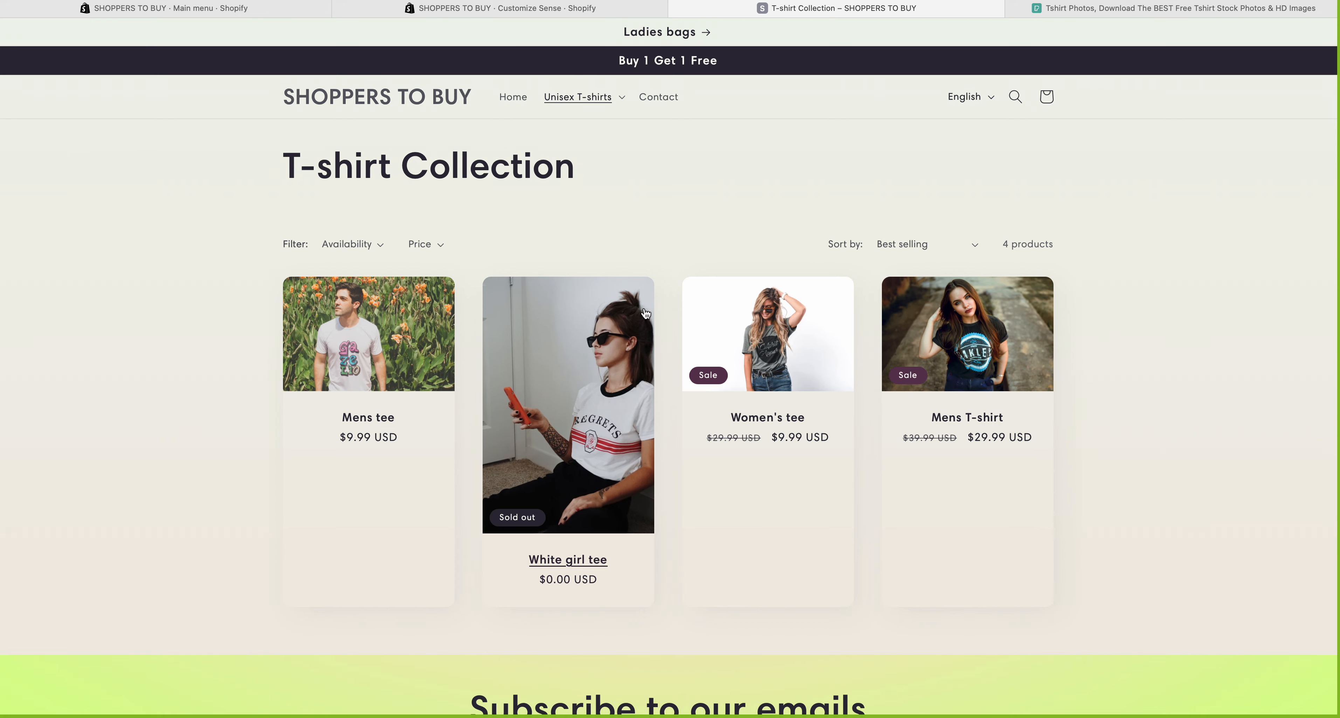
Review the store's Products and Collections lists in the admin, then return to the Online Store navigation page
left_click(231, 11)
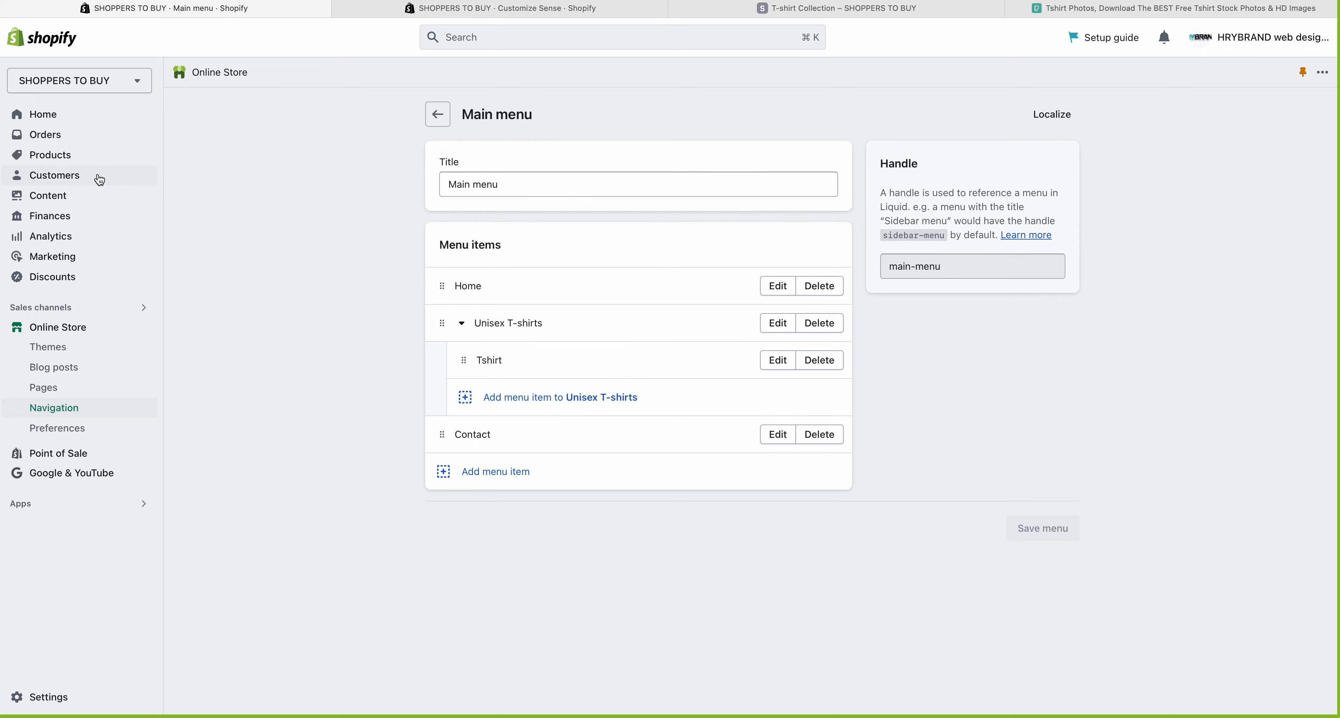
left_click(70, 157)
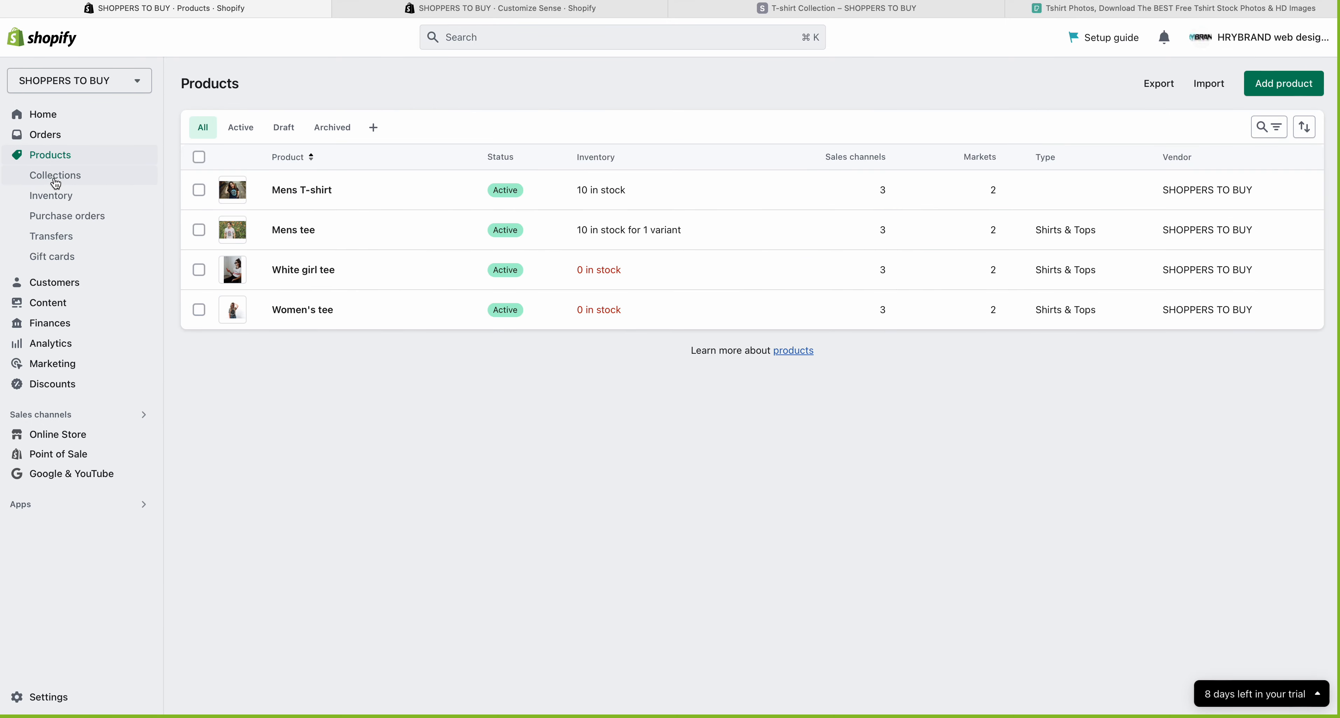
left_click(55, 177)
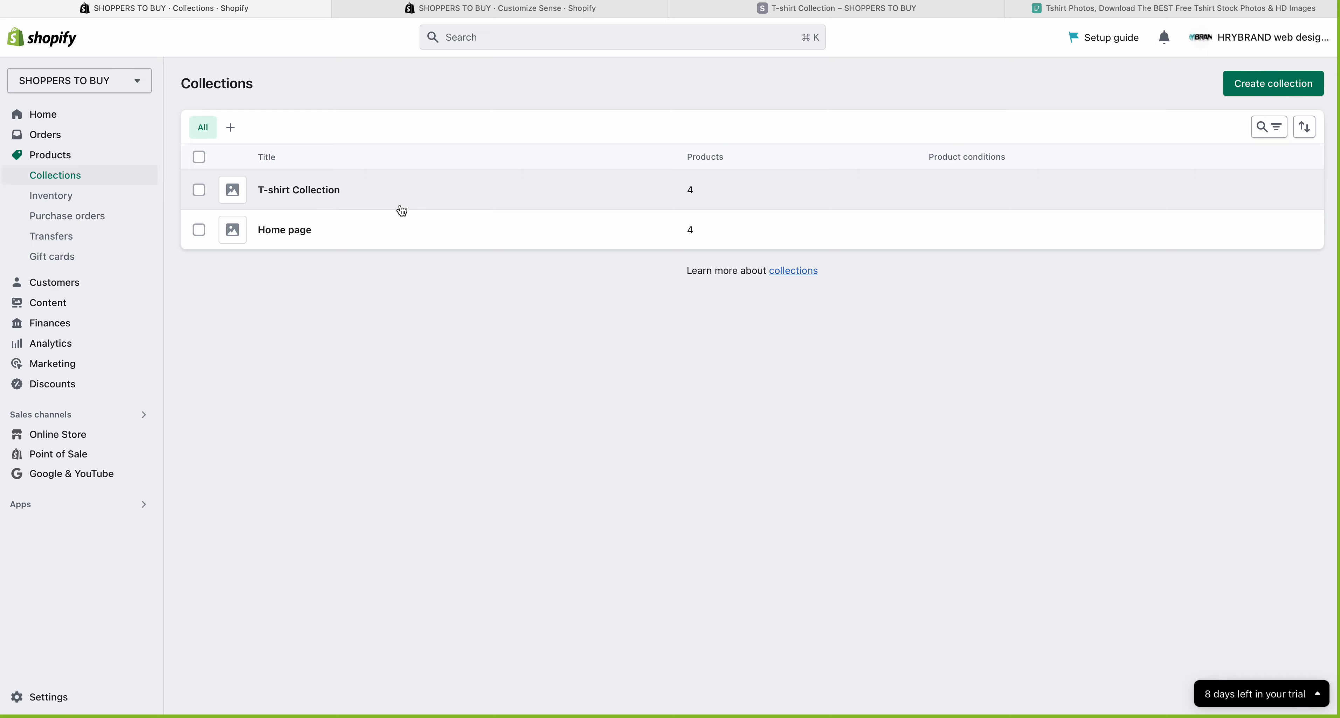
left_click(60, 159)
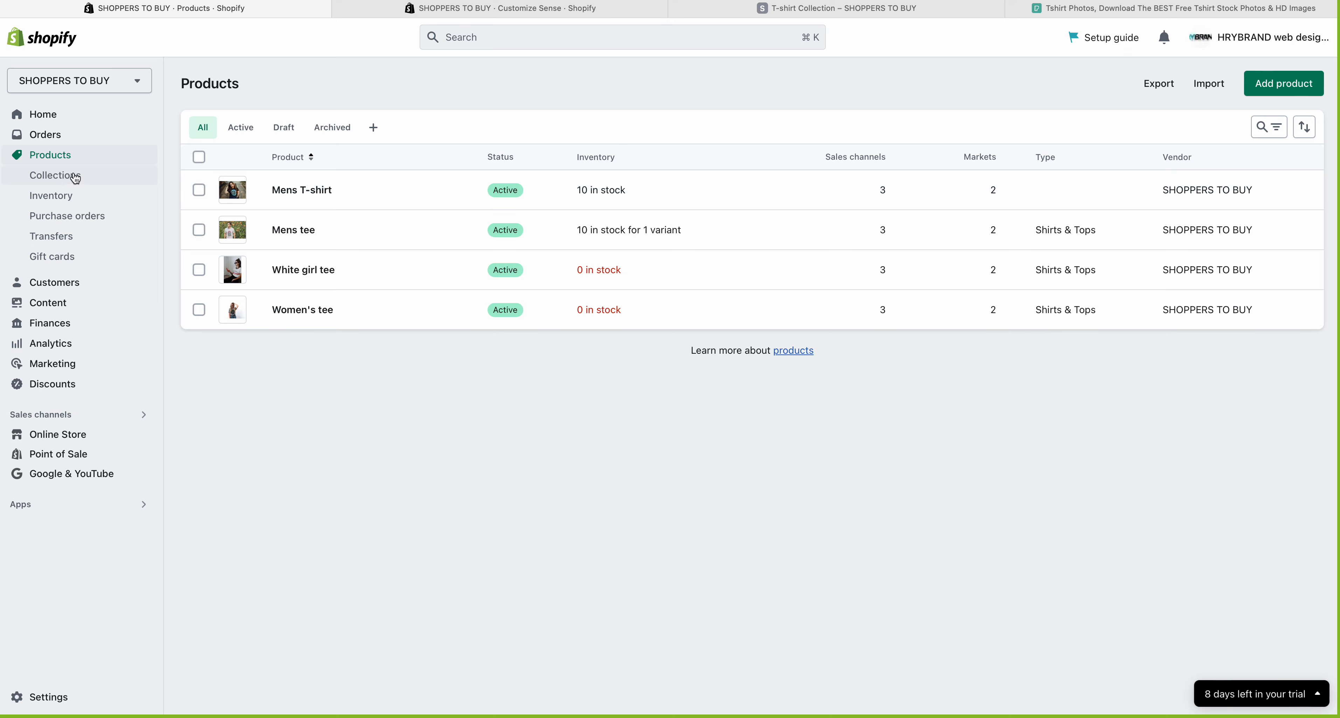
left_click(58, 436)
left_click(60, 411)
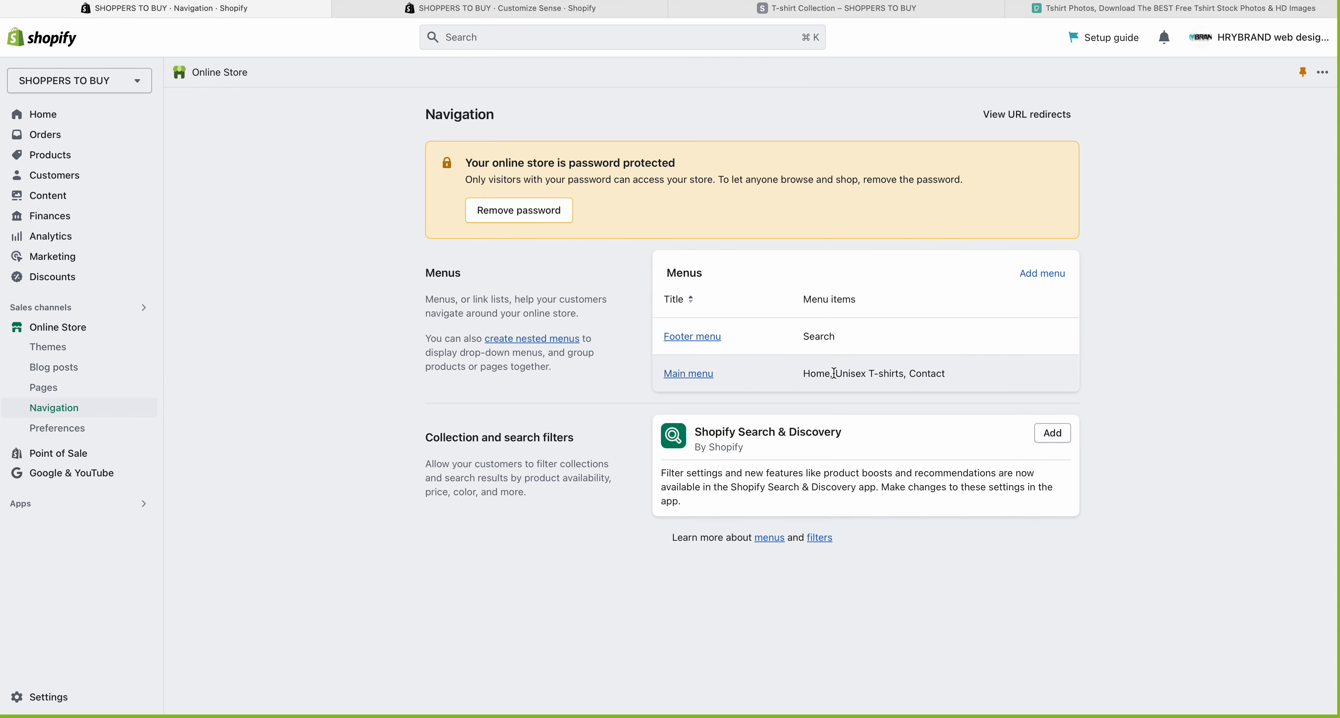
In the theme editor, change the home page's Featured collection section to display T-shirt Collection
left_click(539, 9)
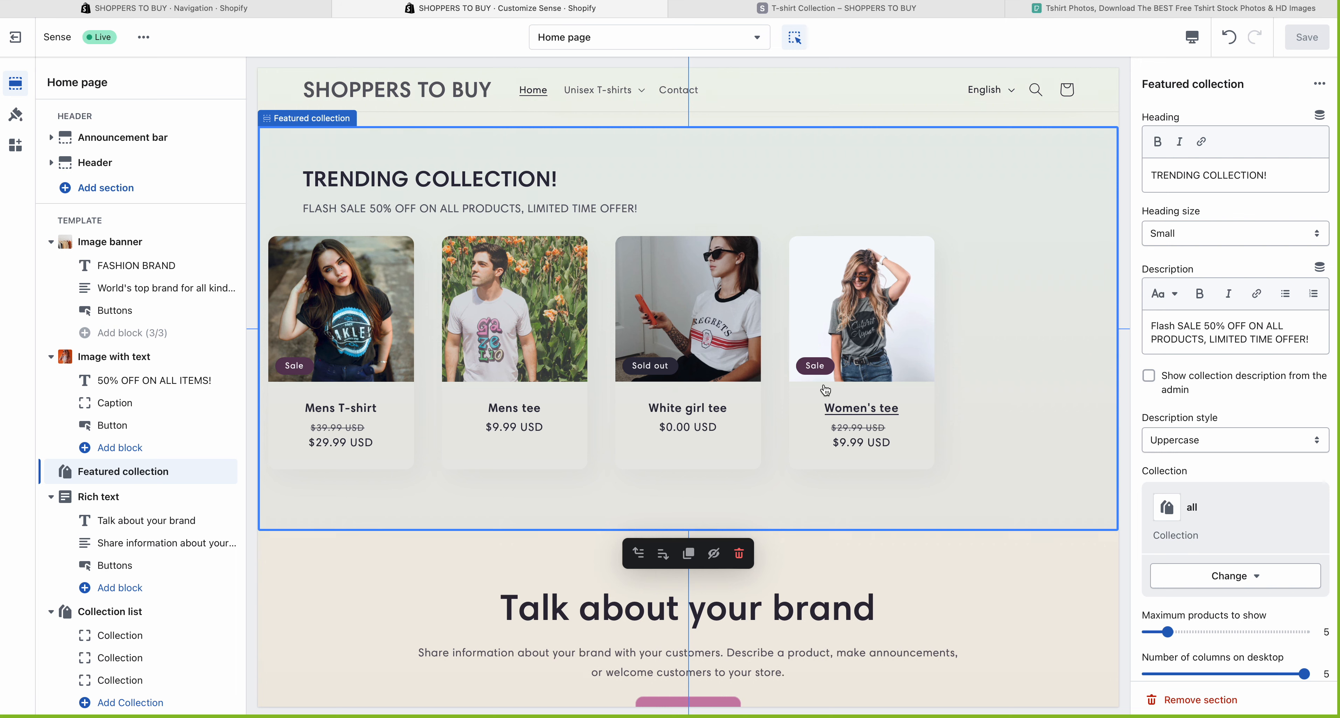
scroll(1253, 291, "down", 2)
scroll(1252, 298, "down", 5)
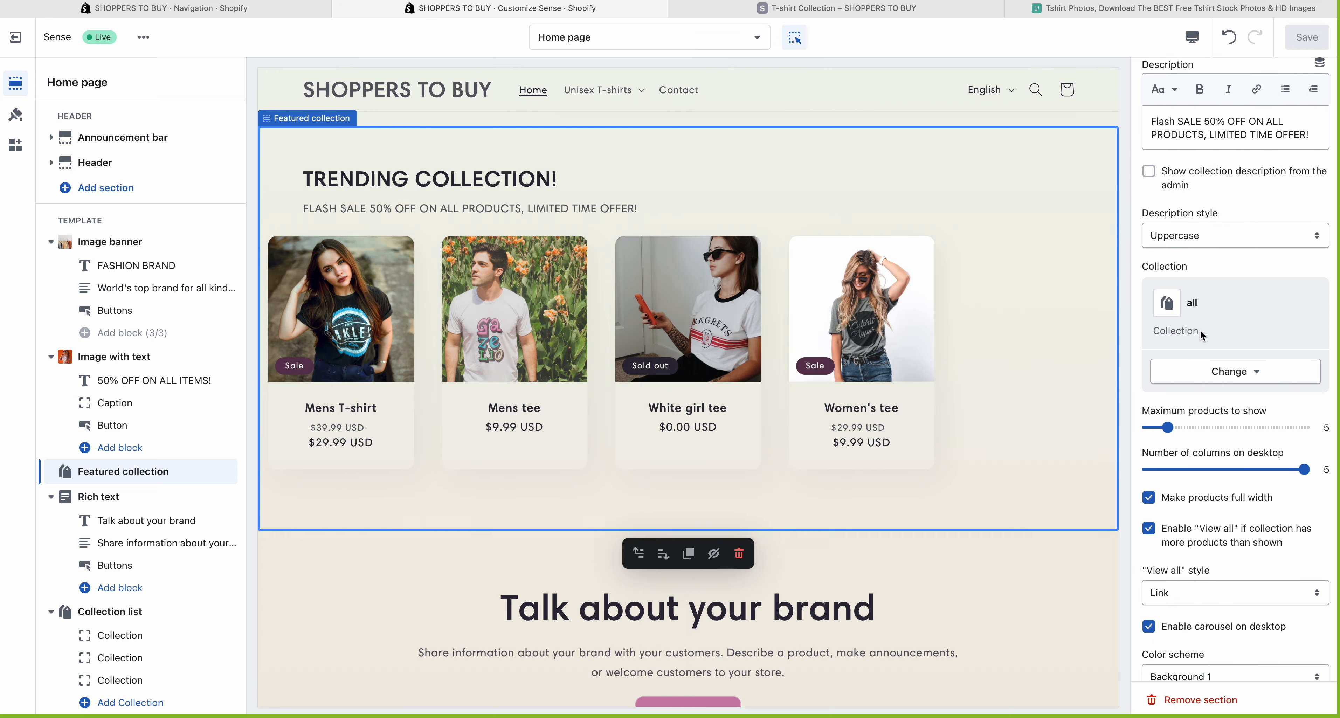
scroll(1201, 338, "down", 1)
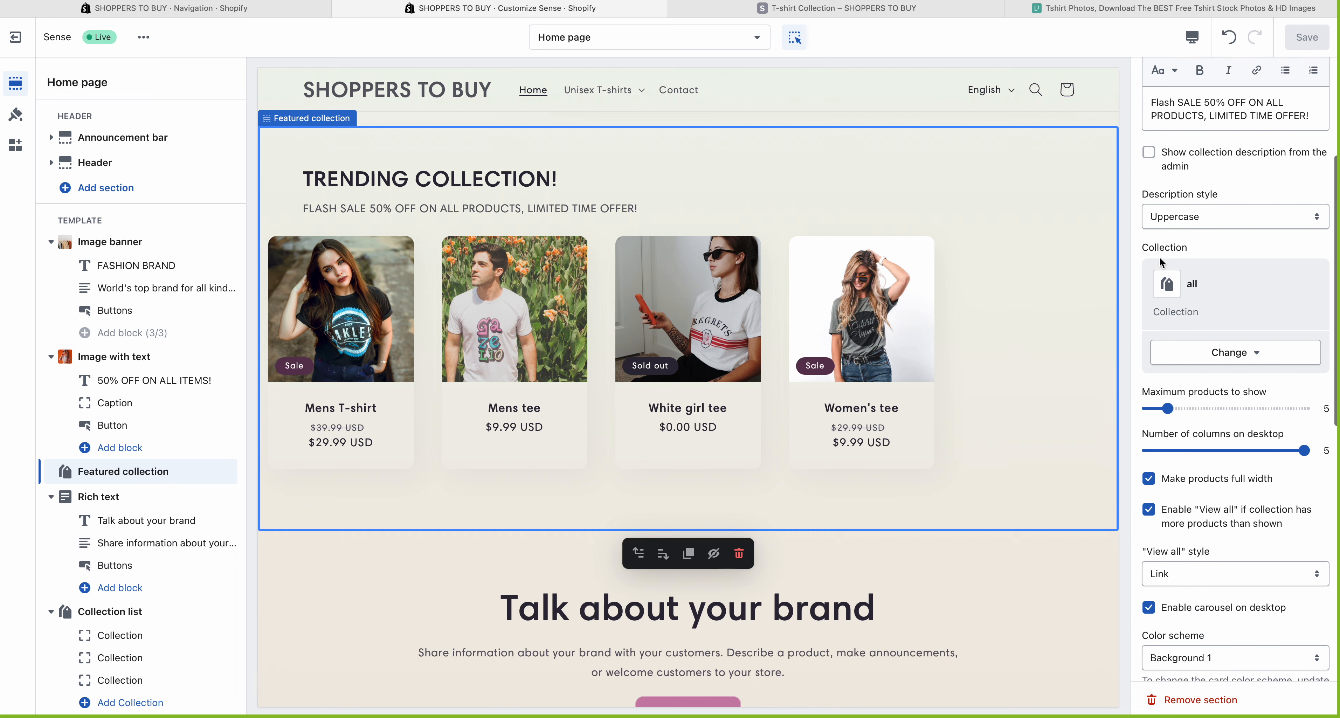
left_click_drag(1143, 247, 1198, 245)
left_click(1200, 251)
left_click(1252, 352)
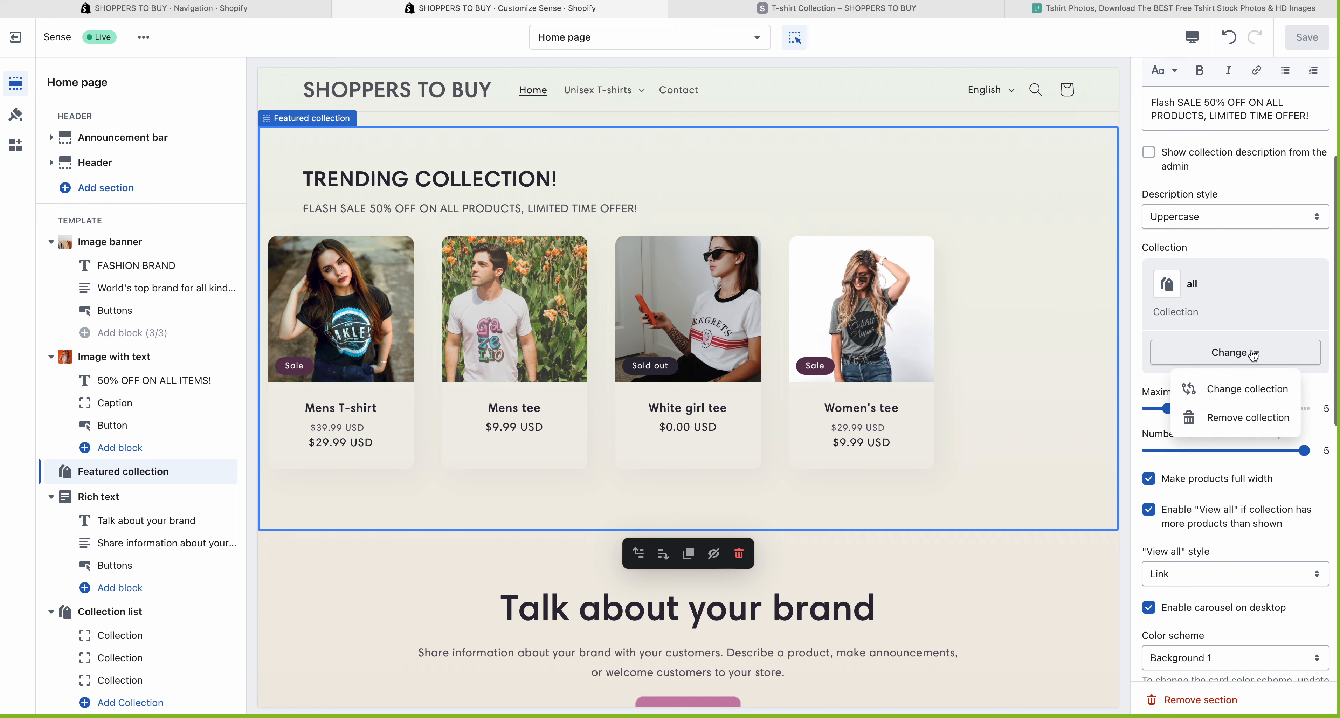
left_click(1251, 390)
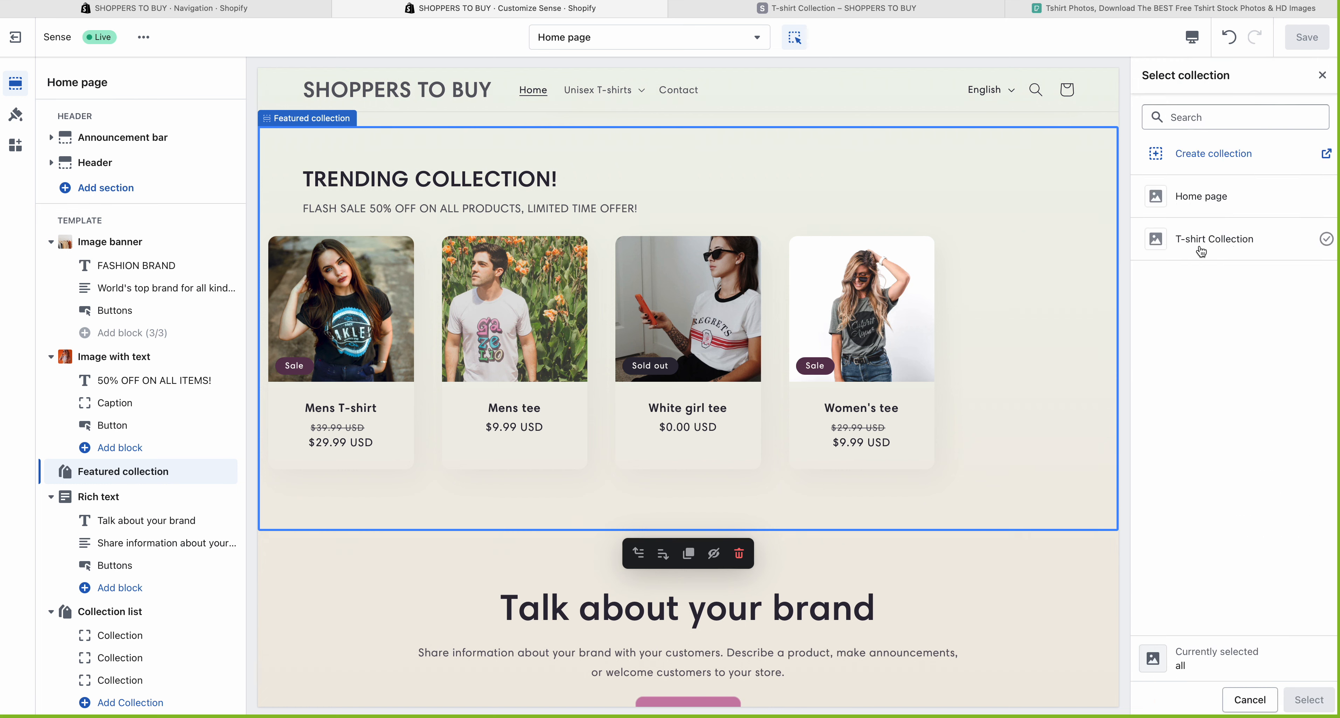
left_click(1225, 250)
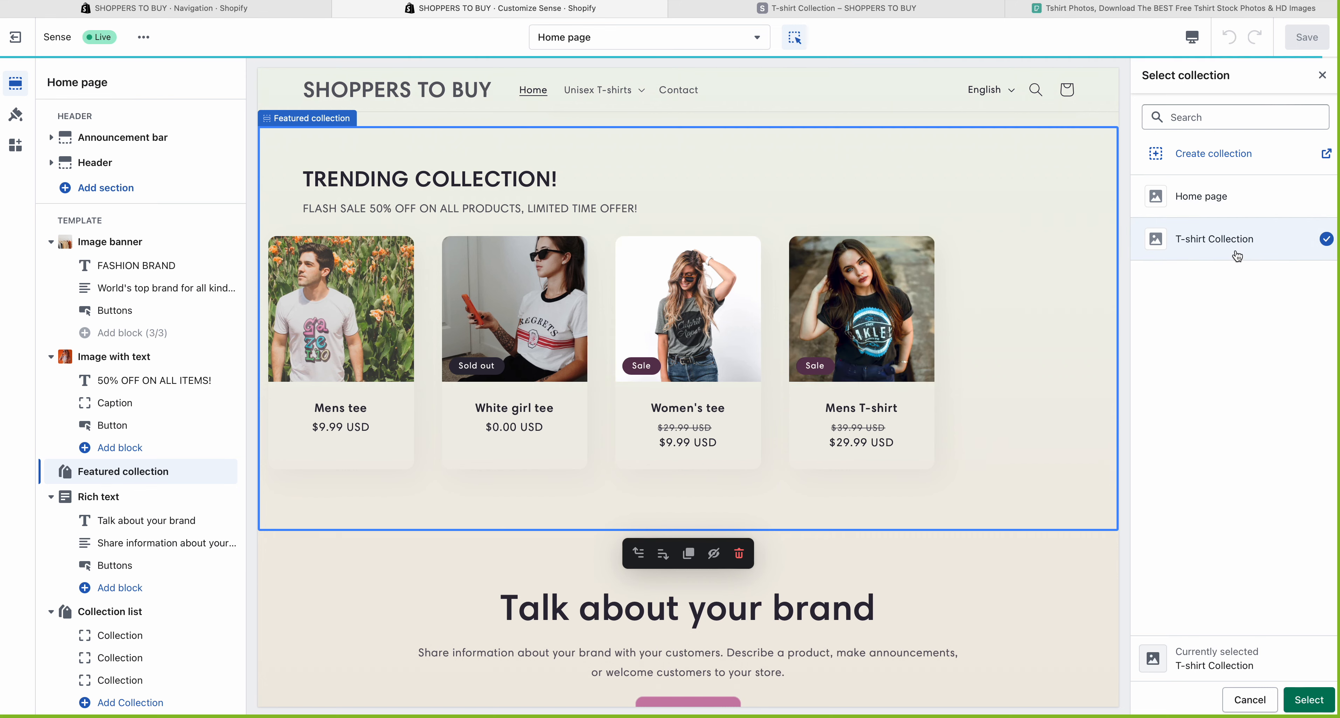
left_click(1308, 701)
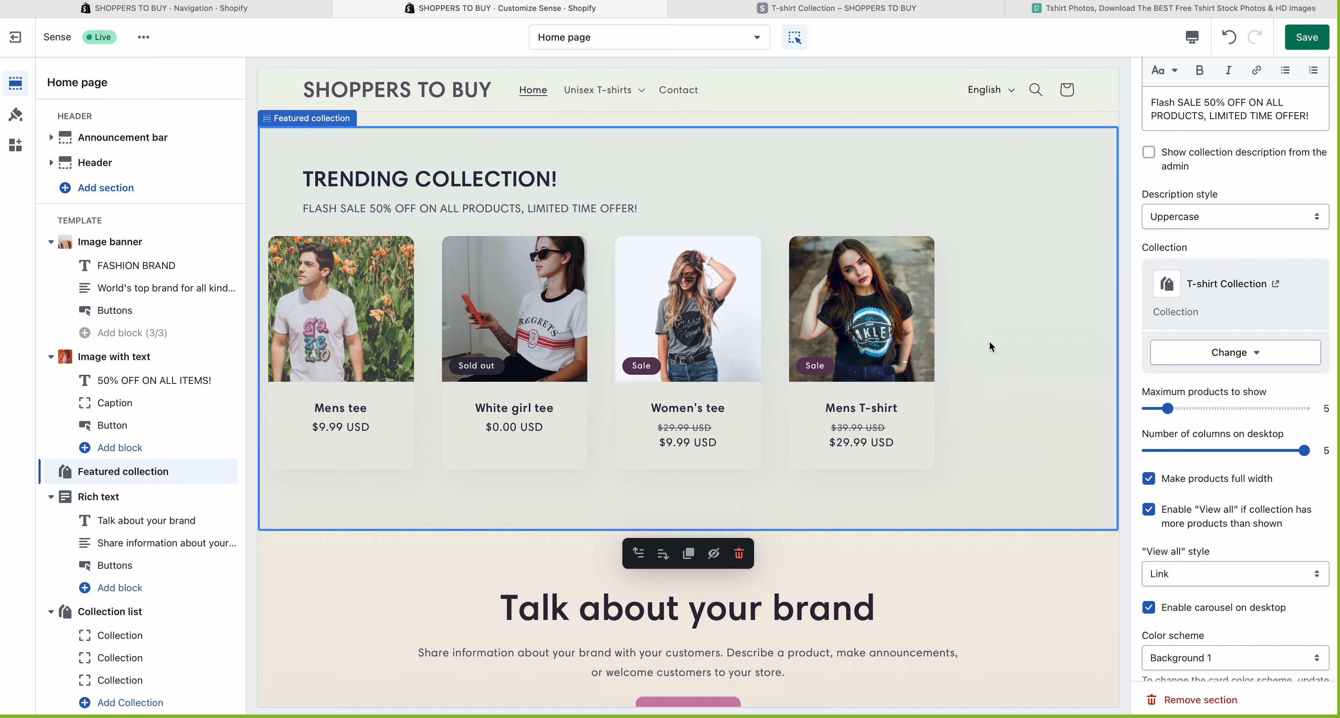
Try a maximum of 3 products in the Featured collection section, then set the maximum products to show to 21
left_click(1168, 409)
left_click_drag(1169, 409, 1153, 409)
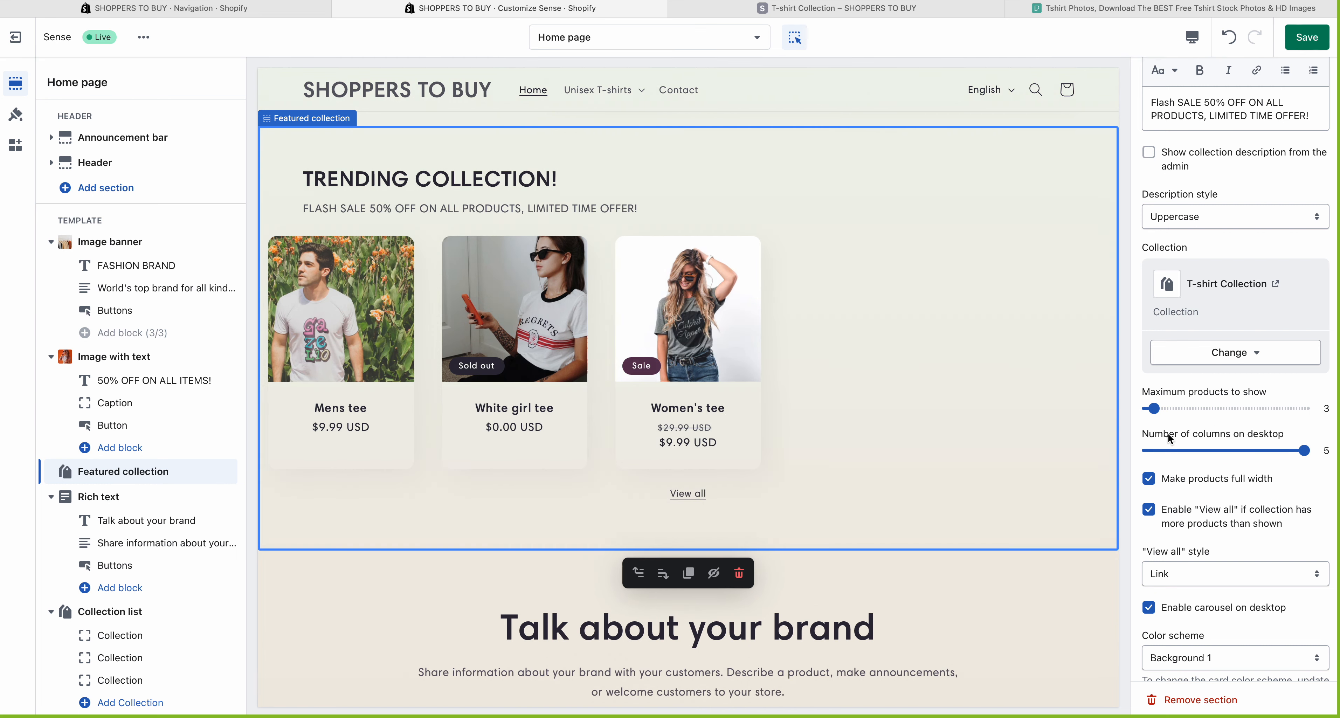
left_click_drag(1162, 415, 1276, 411)
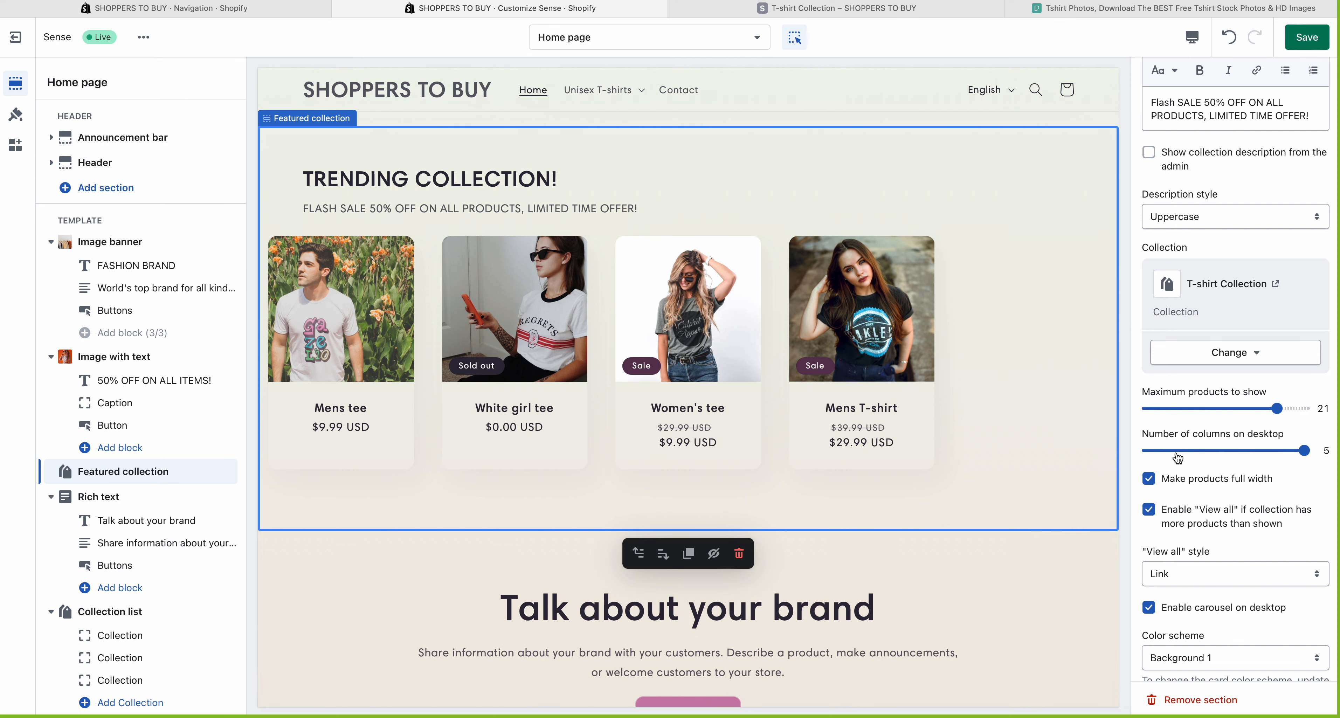
Test different desktop column counts for the Featured collection, page through its carousel, and set the number of columns to 3
left_click_drag(1306, 456, 1159, 458)
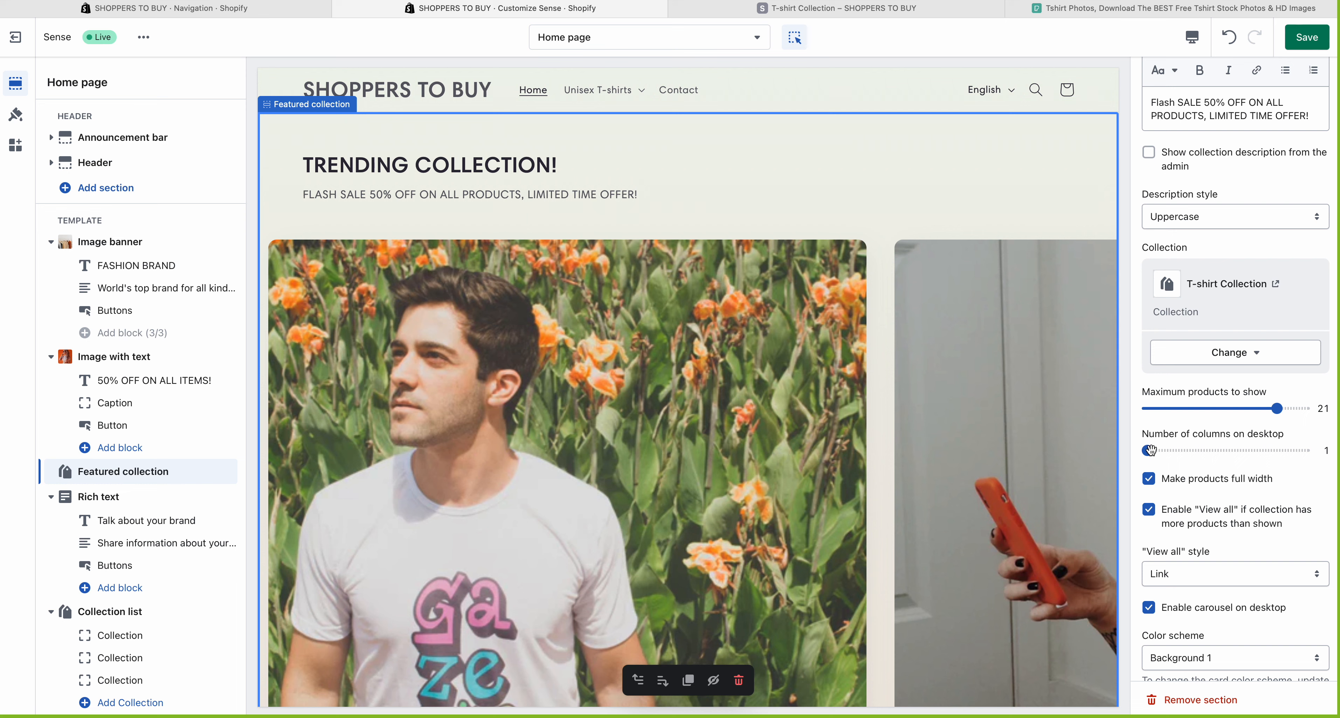
left_click_drag(1149, 450, 1225, 451)
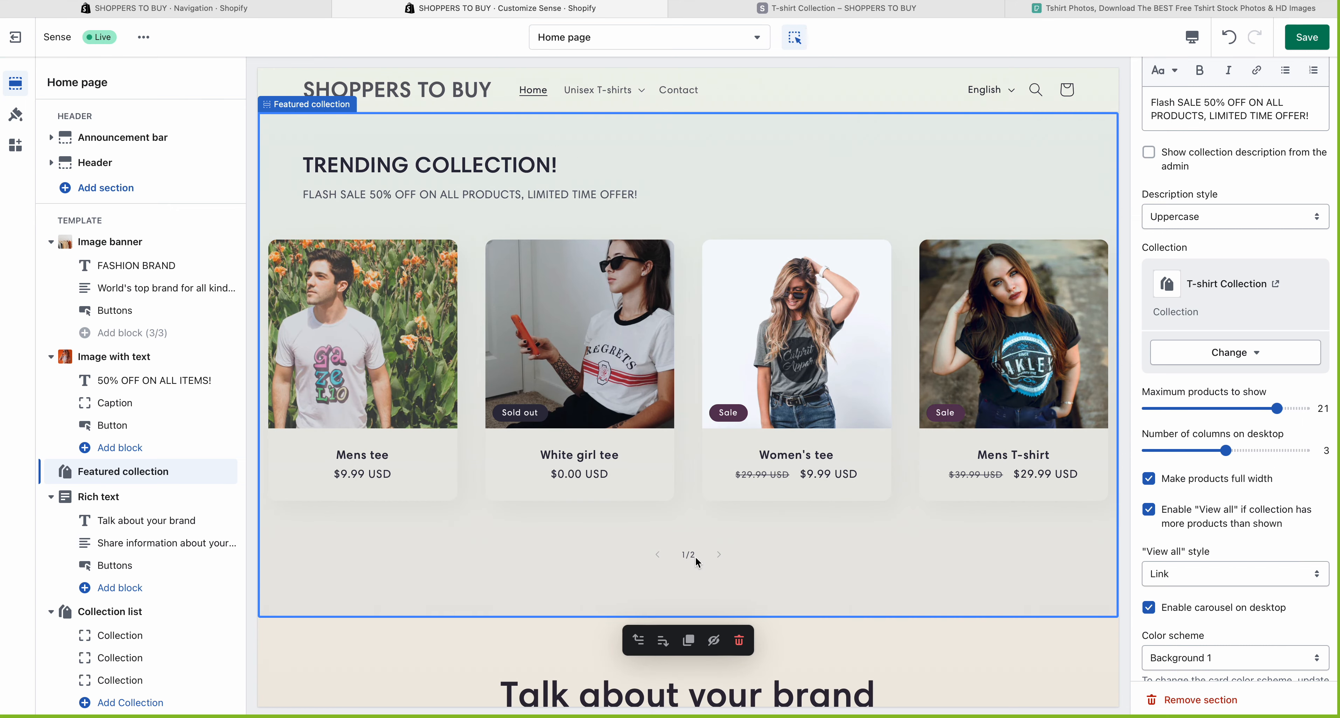
left_click_drag(1225, 450, 1185, 450)
left_click(473, 227)
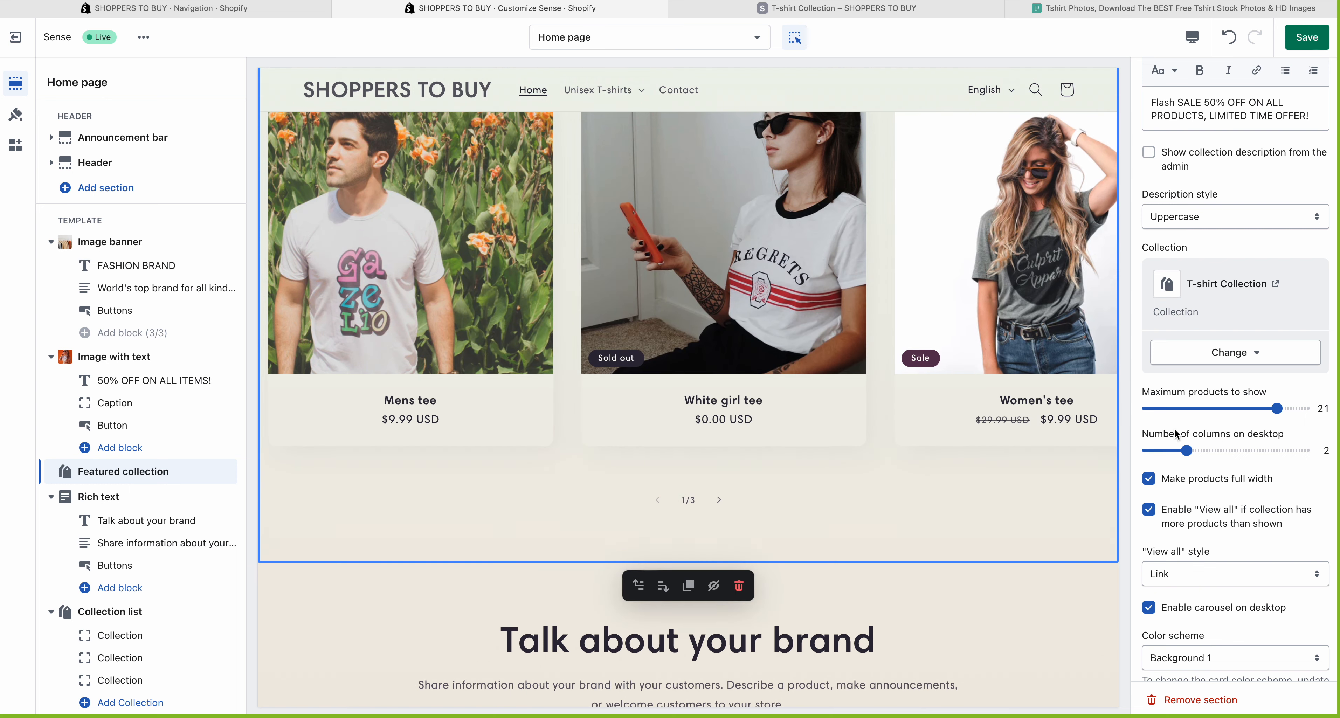
left_click(719, 501)
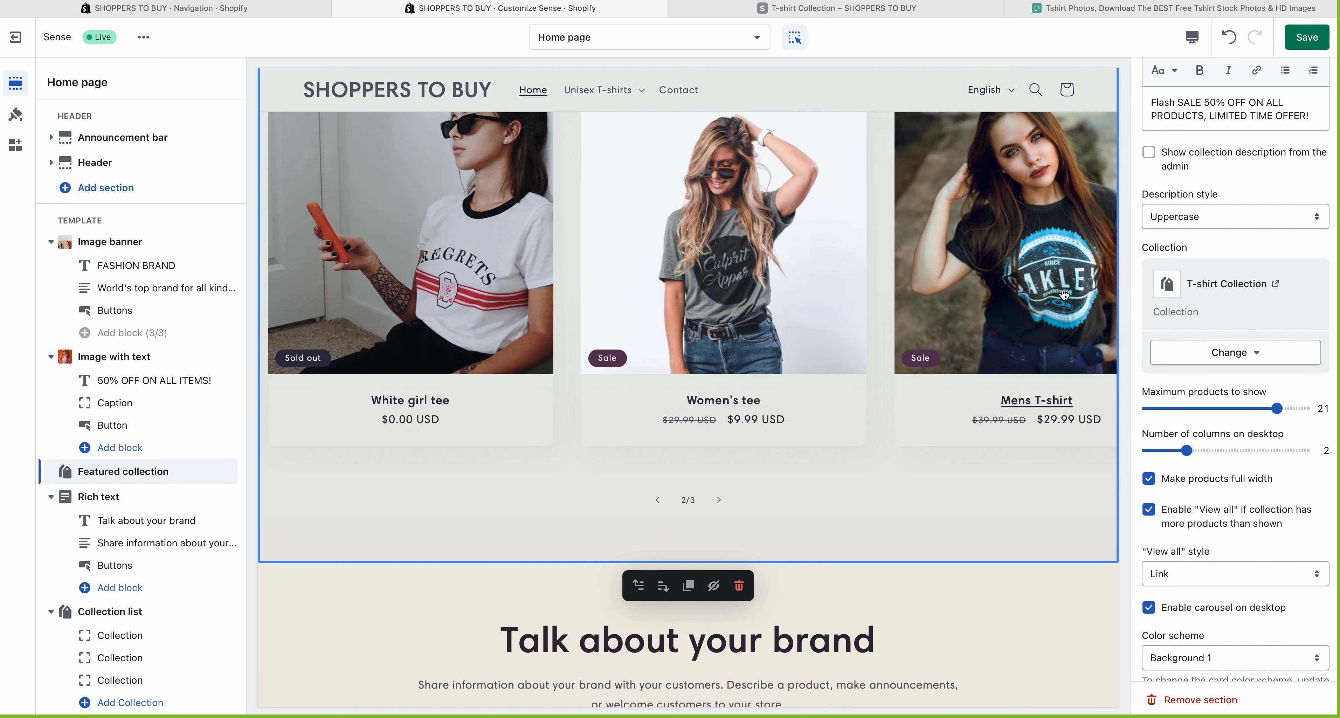
left_click(658, 501)
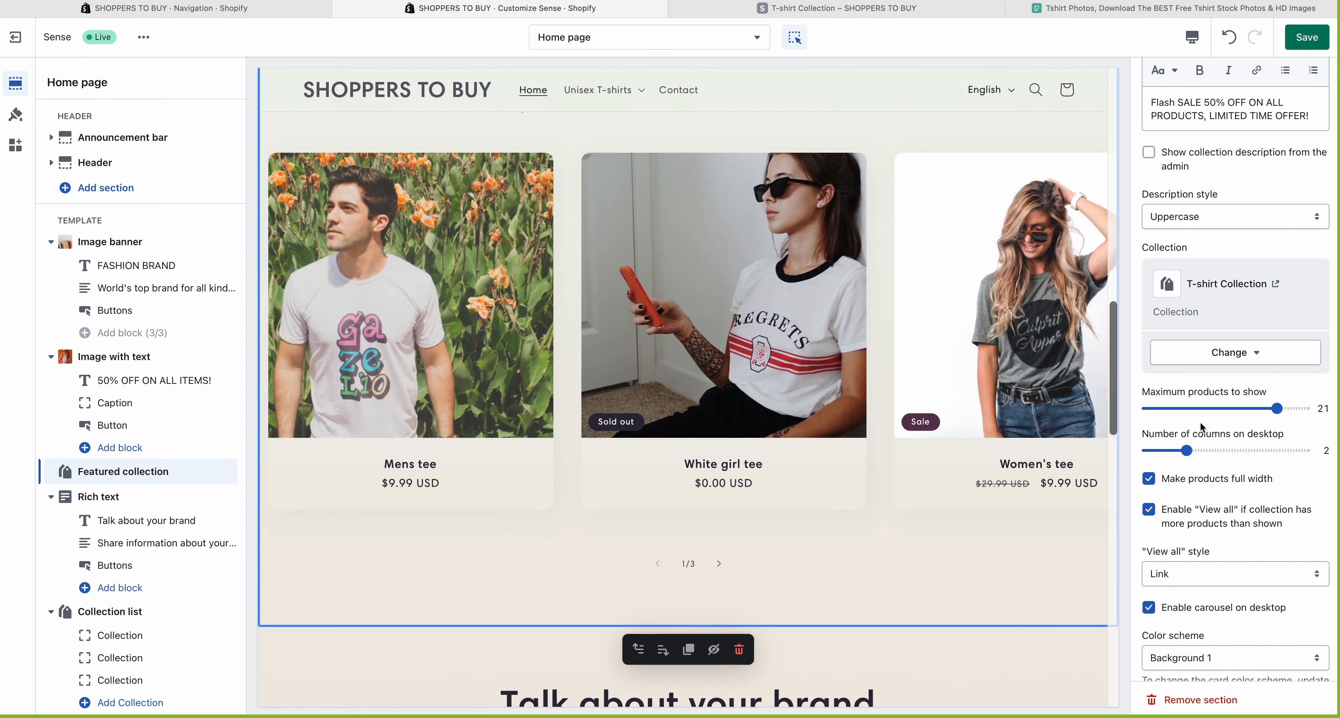
left_click_drag(1199, 454, 1211, 455)
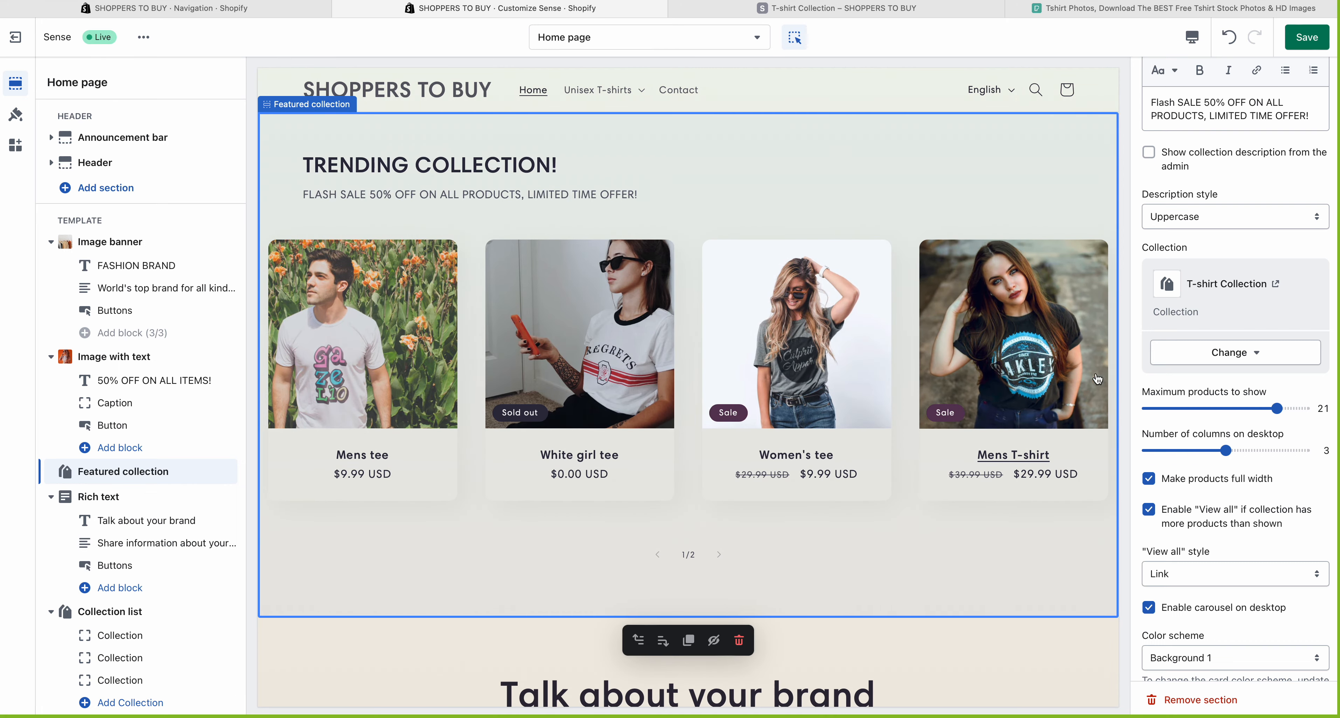
Try the Featured collection without full-width products and turn the full-width option back on
scroll(1176, 468, "down", 1)
scroll(1176, 468, "down", 2)
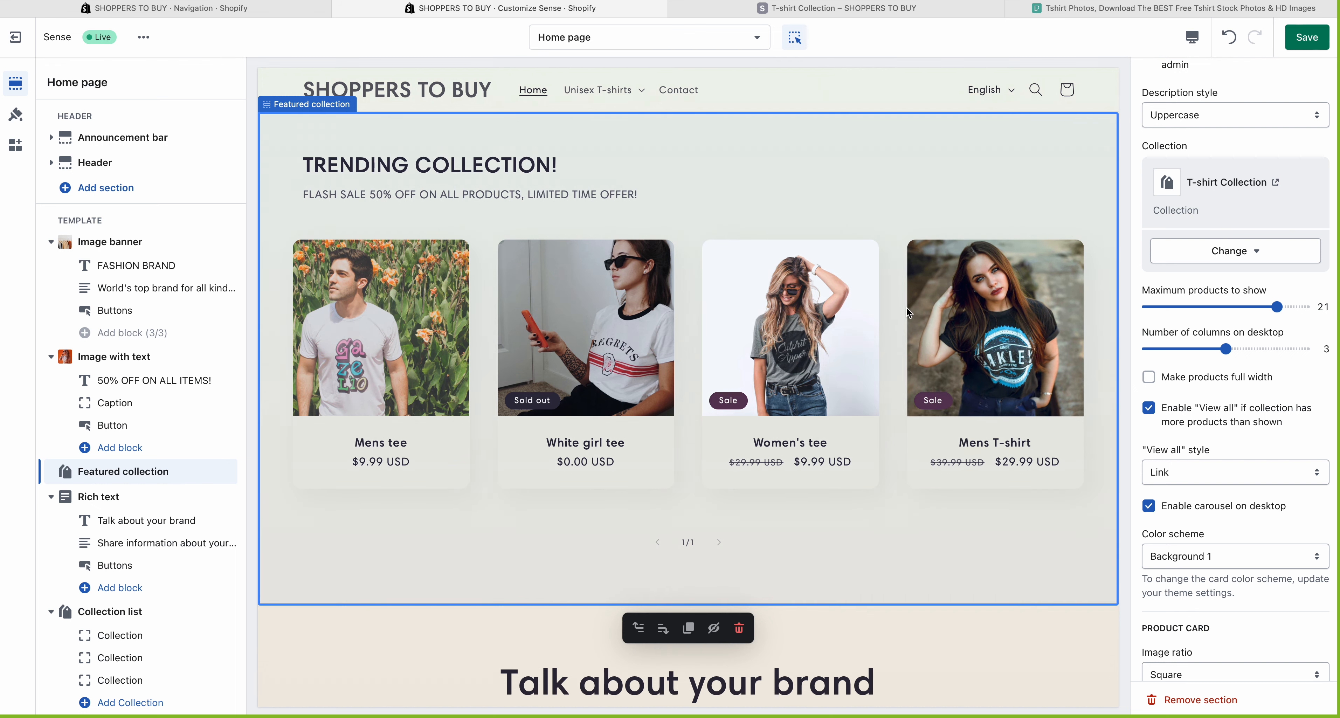
left_click(1148, 378)
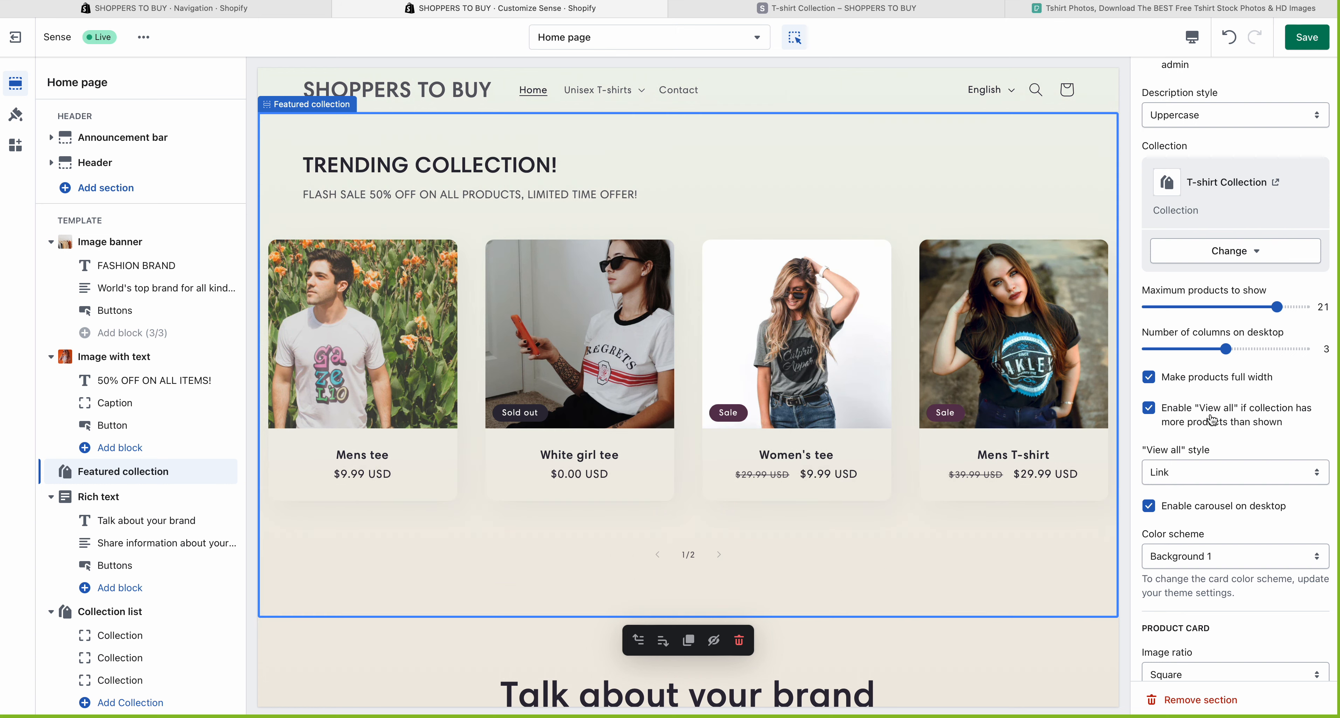
Review the available "View all" styles for the Featured collection and keep Link
left_click(1191, 472)
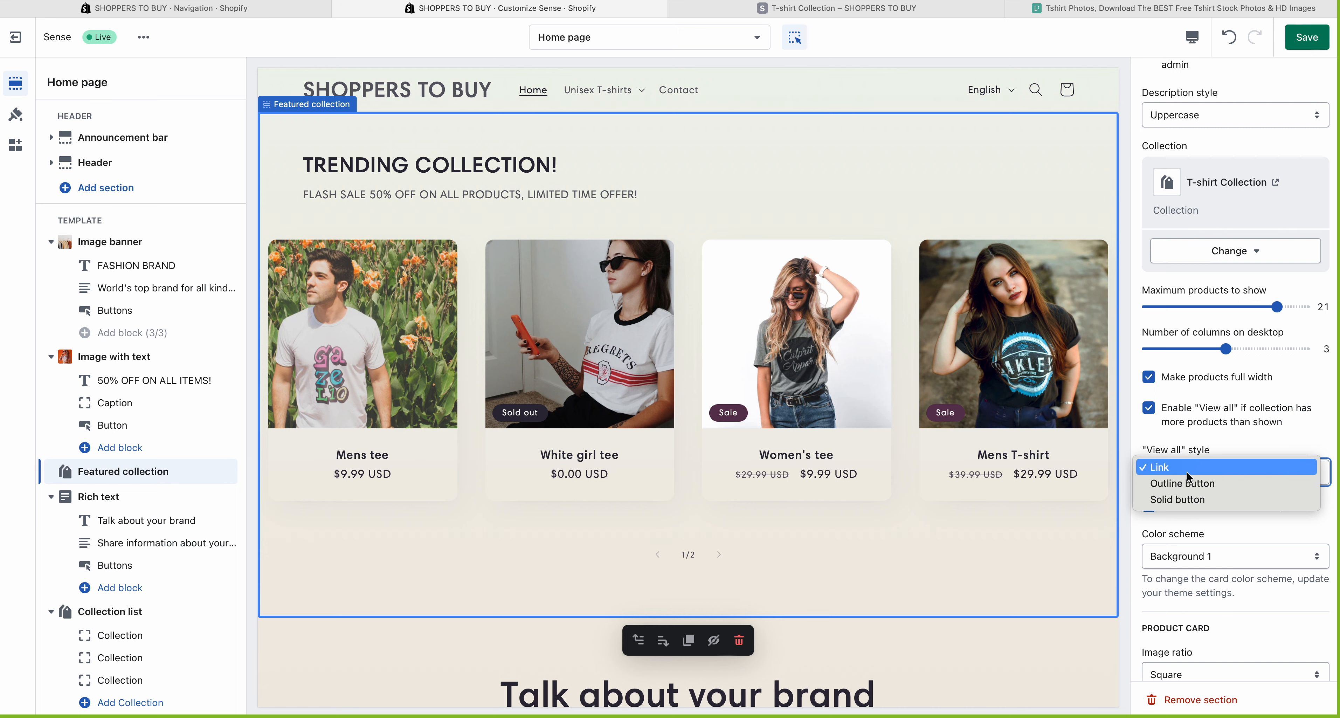
left_click(1187, 477)
scroll(1190, 471, "down", 1)
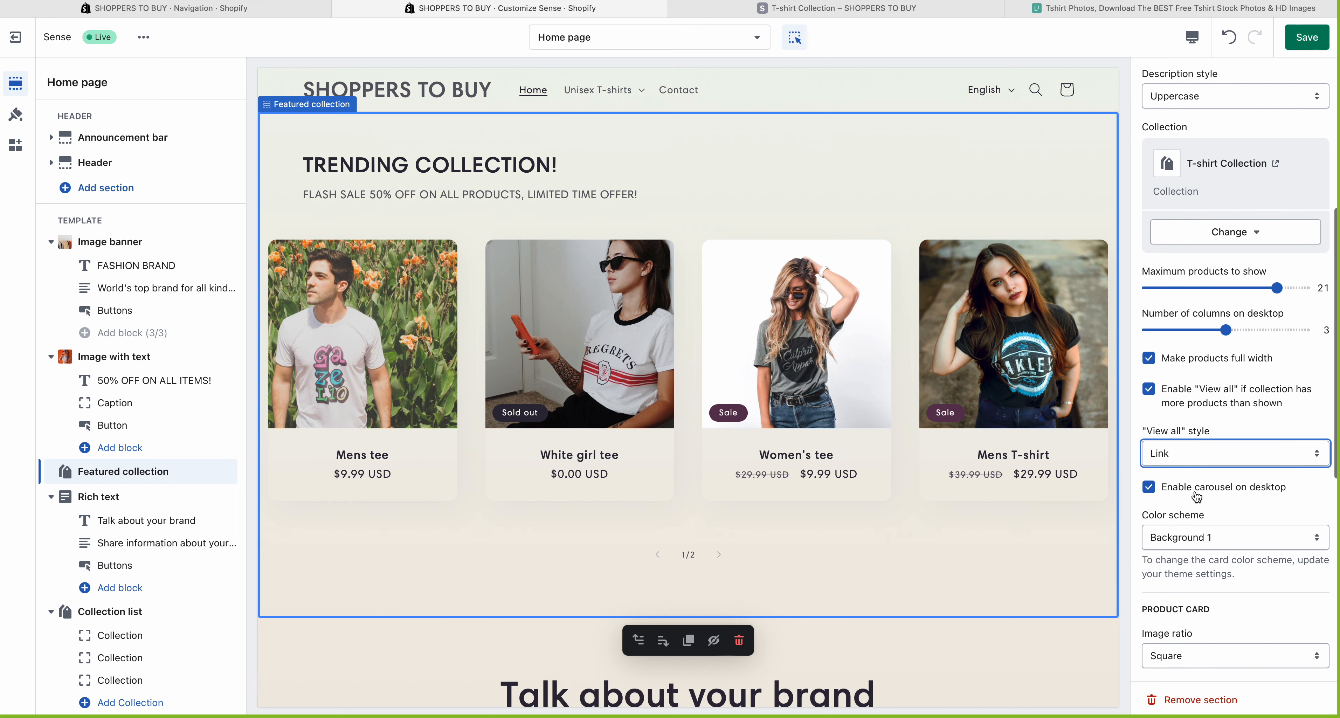
Try the Background 2, Accent 1 and Inverse color schemes on the Featured collection and compare Inverse with the sections above
scroll(1196, 497, "down", 1)
scroll(1194, 494, "down", 4)
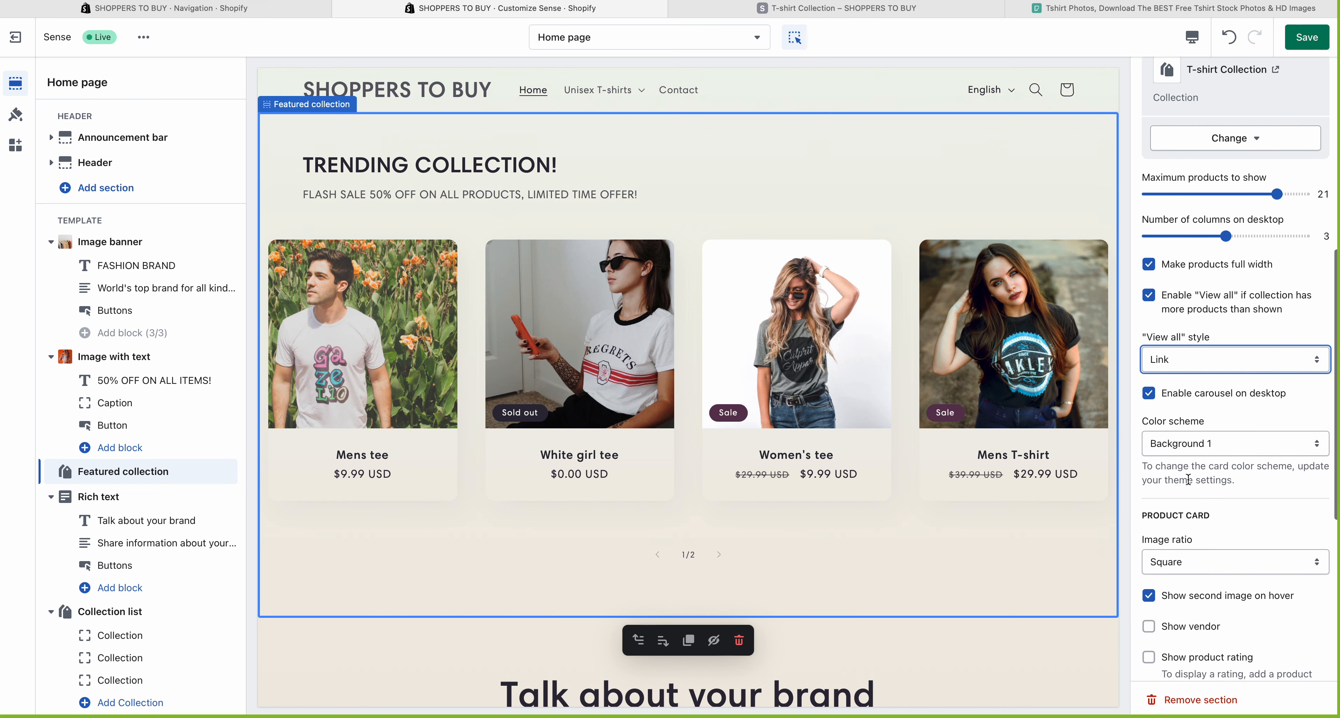
left_click(1186, 448)
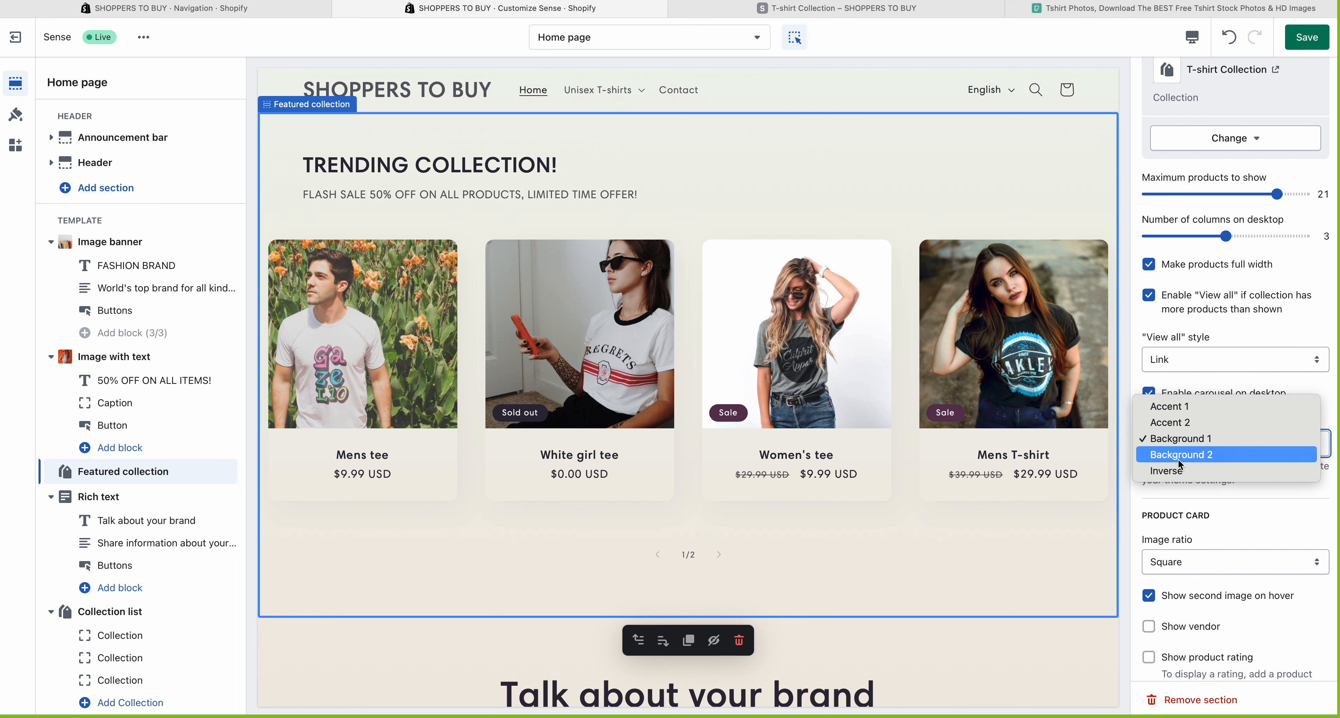
left_click(1177, 454)
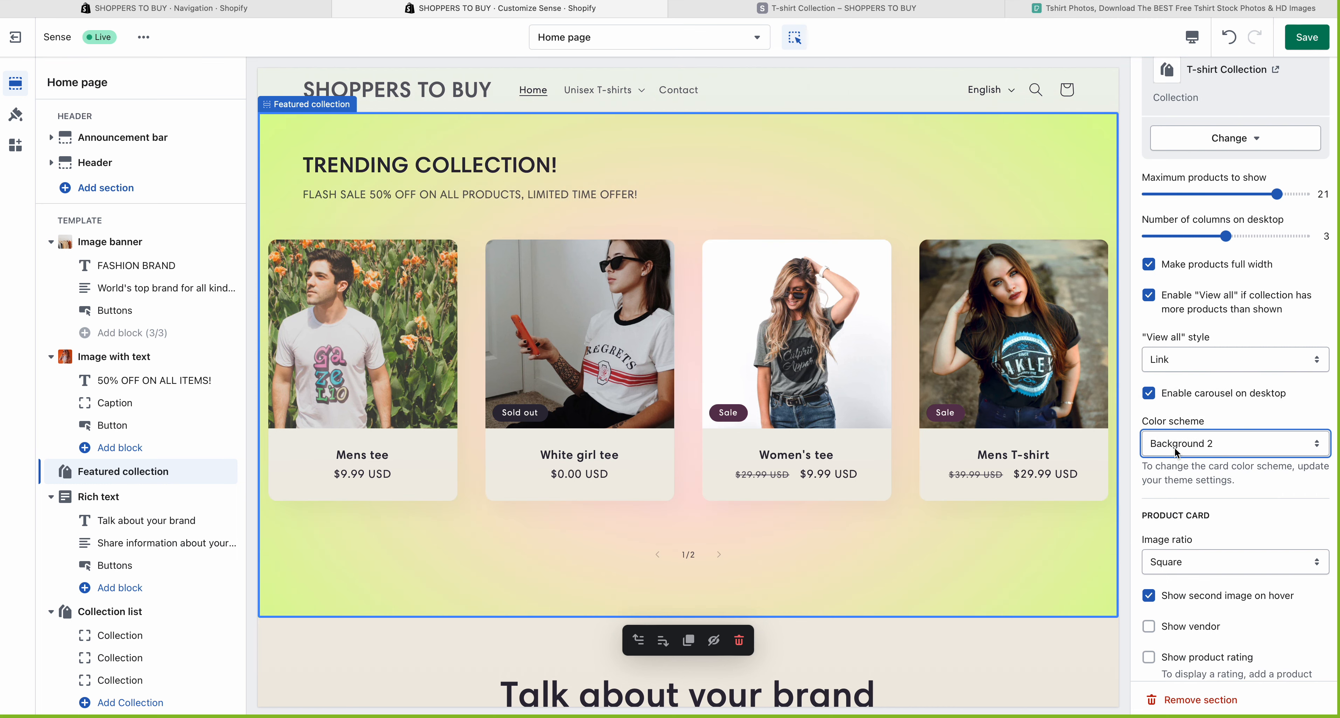
left_click(1177, 450)
left_click(1176, 390)
left_click(1182, 441)
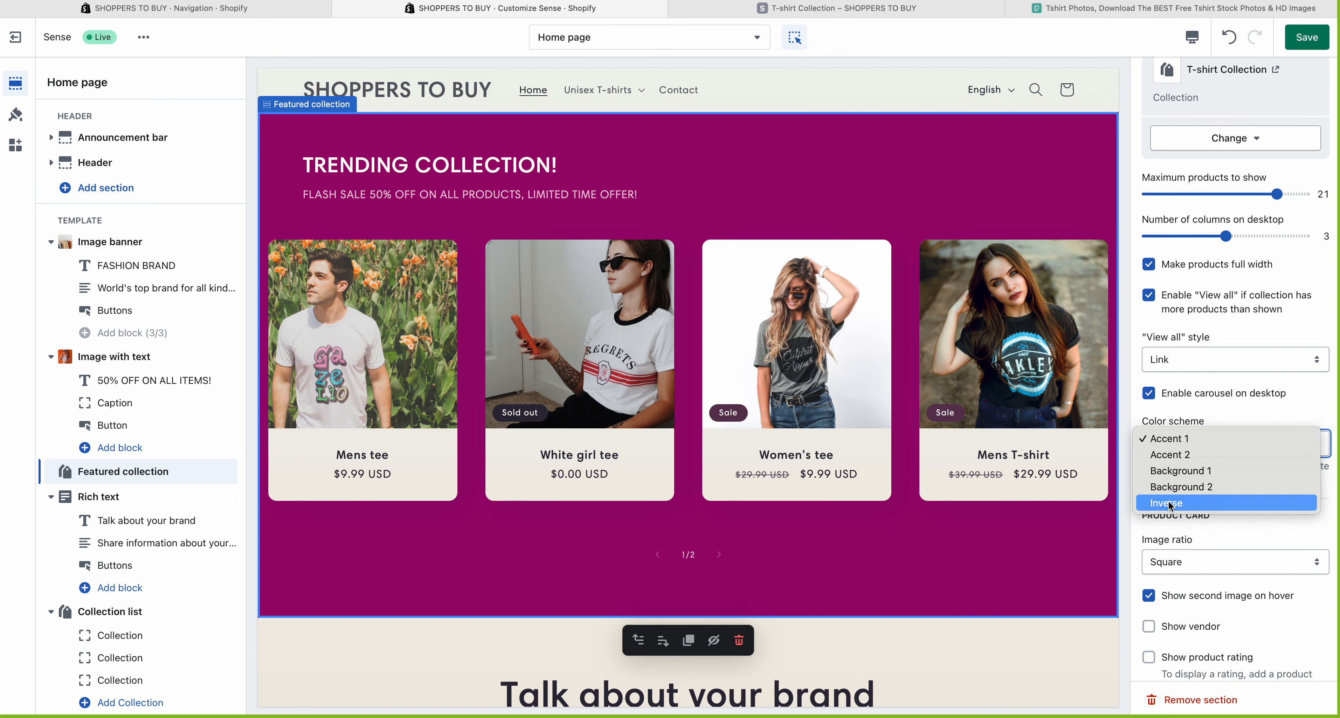
left_click(1168, 502)
scroll(1000, 417, "up", 5)
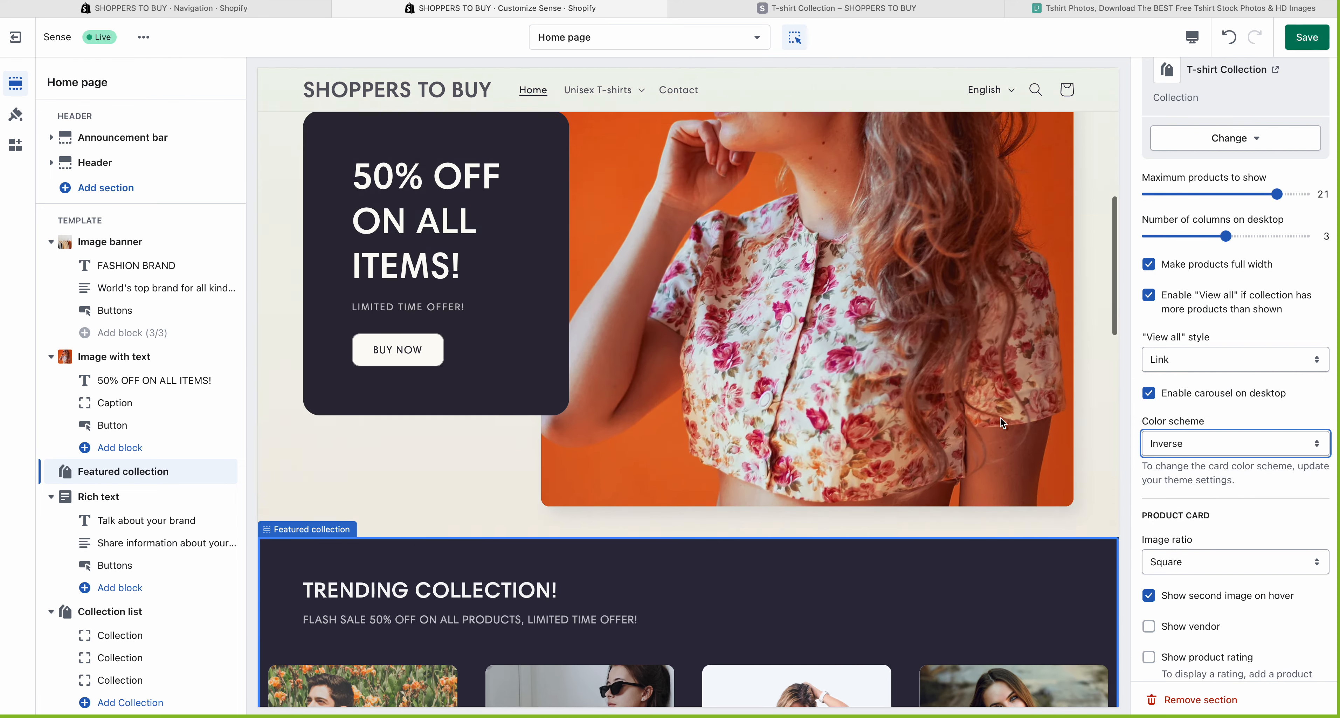
scroll(999, 417, "up", 5)
scroll(992, 432, "down", 7)
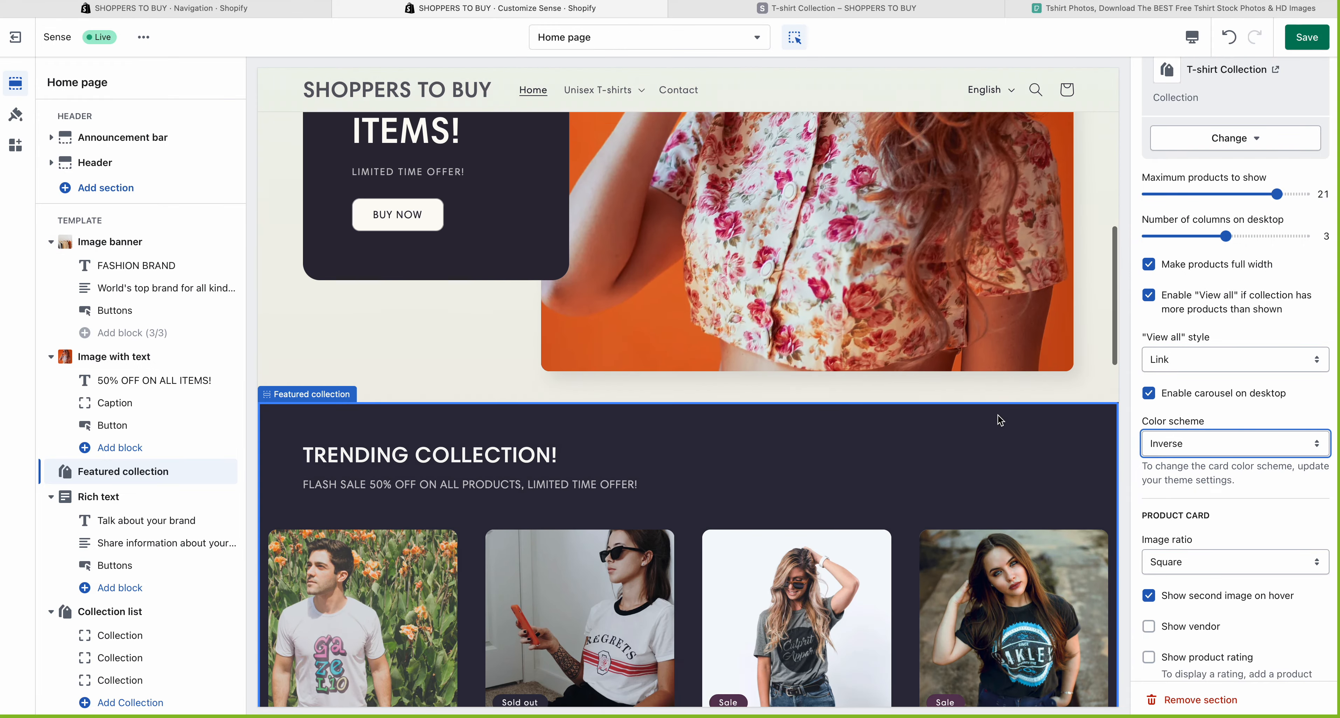
scroll(999, 419, "down", 3)
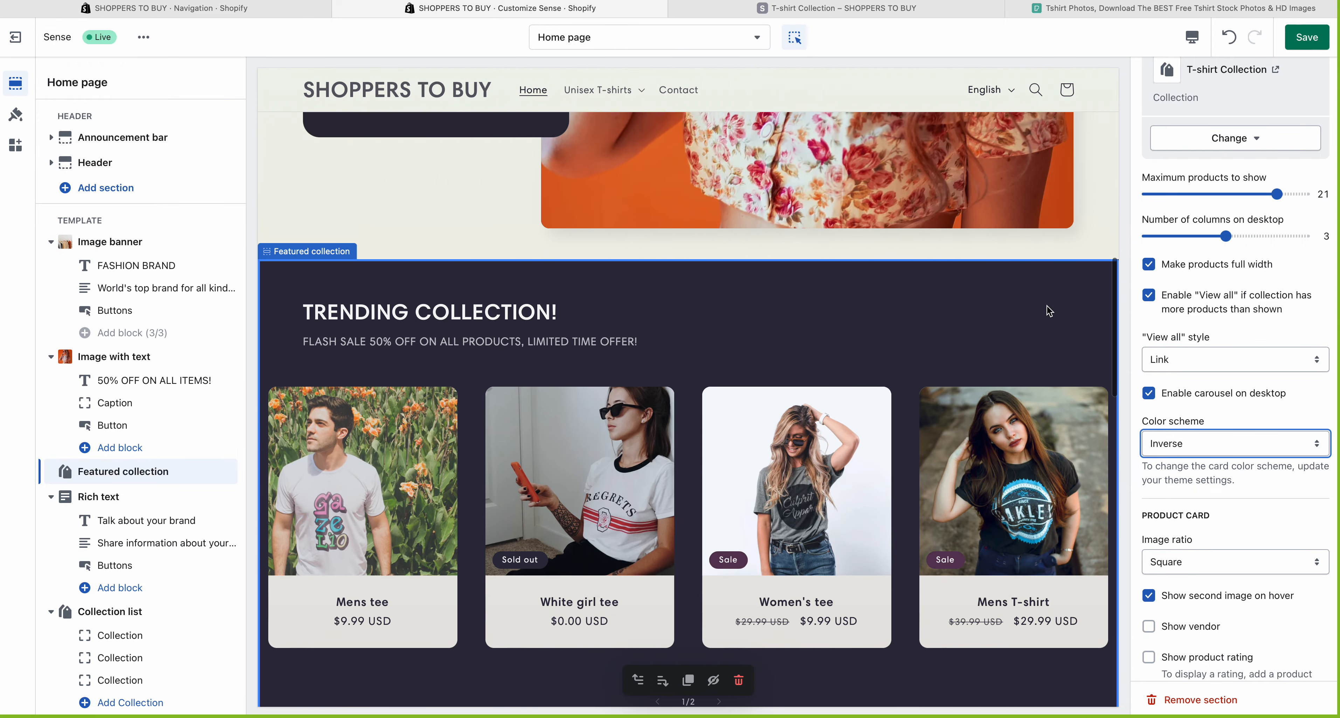
scroll(923, 456, "up", 10)
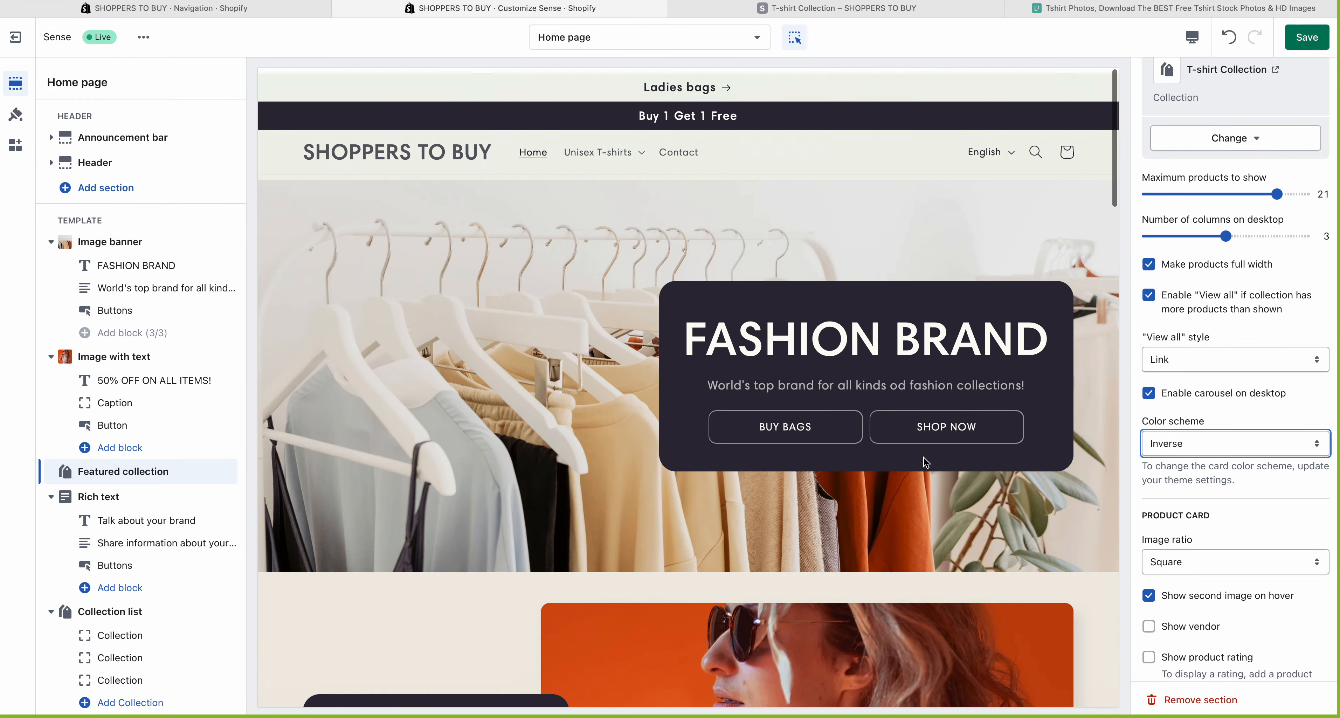
scroll(922, 458, "down", 10)
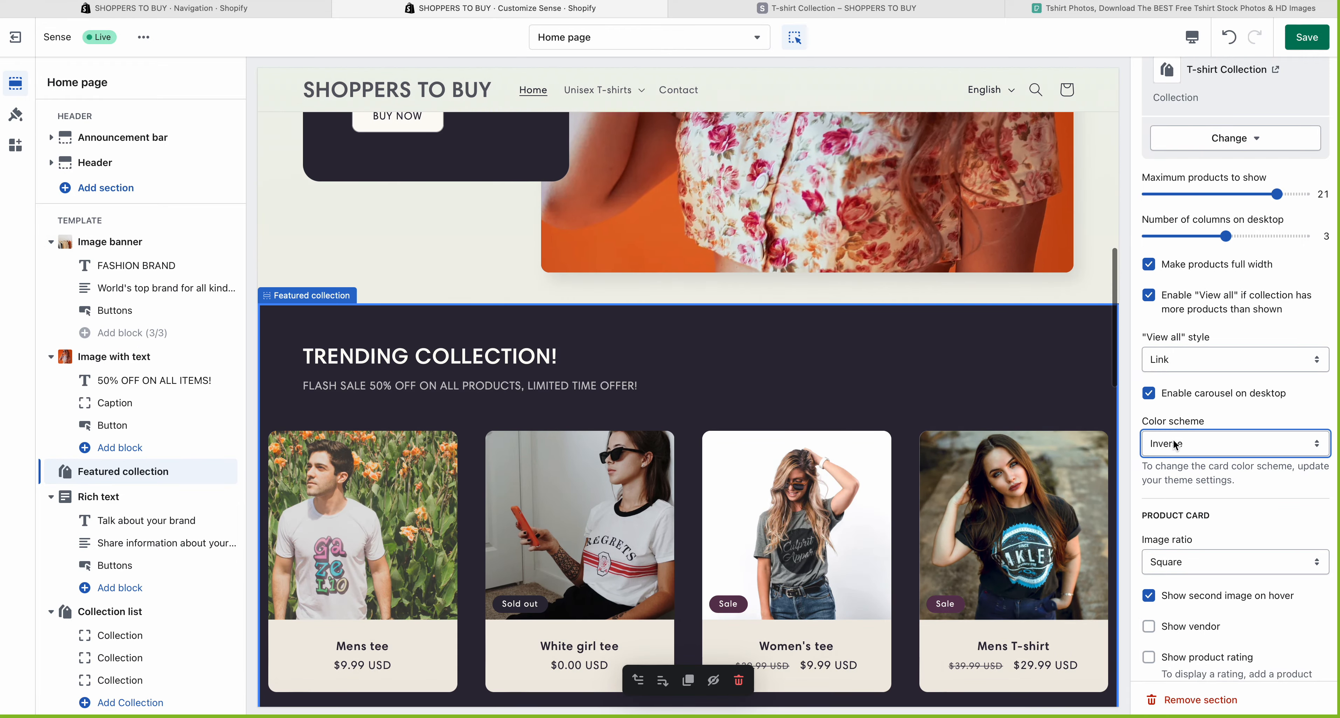
Try Background 2, Accent 2 and Accent 1 for the Featured collection, then set its color scheme to Inverse
left_click(1157, 442)
left_click(1180, 427)
left_click(1182, 446)
left_click(1174, 437)
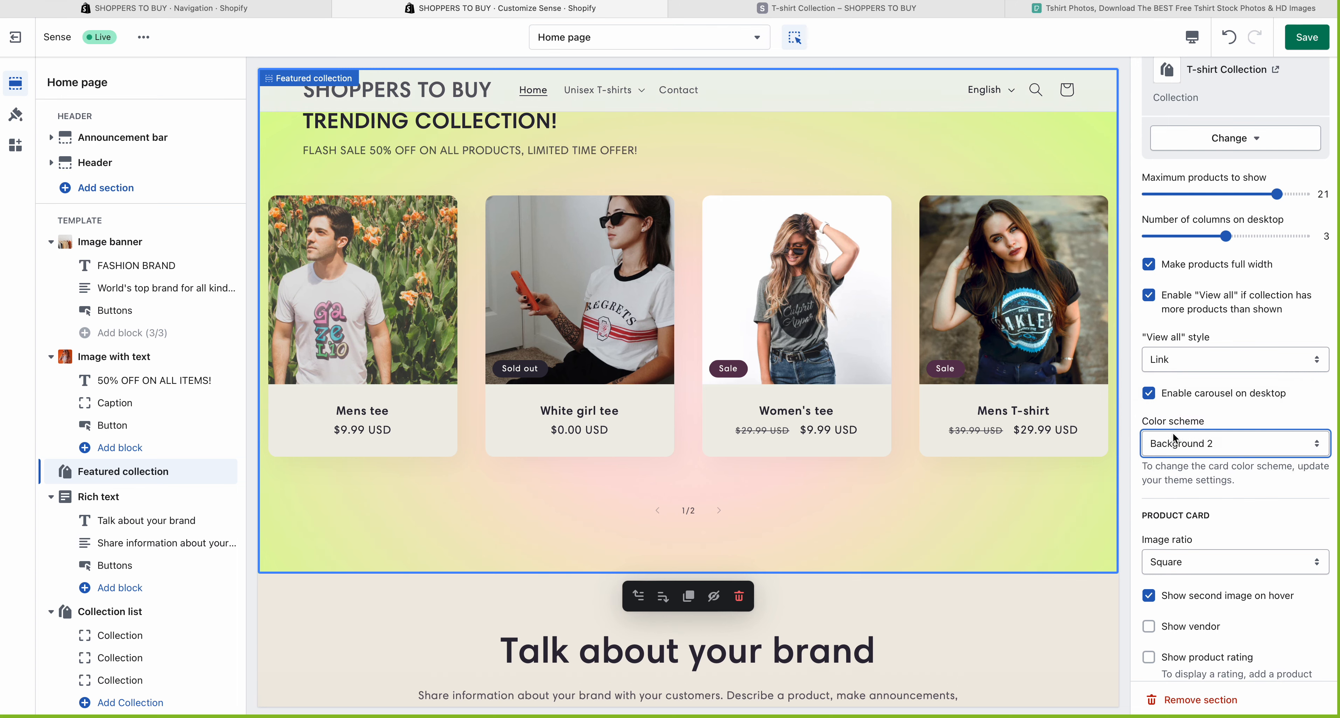
left_click(1173, 437)
left_click(1169, 423)
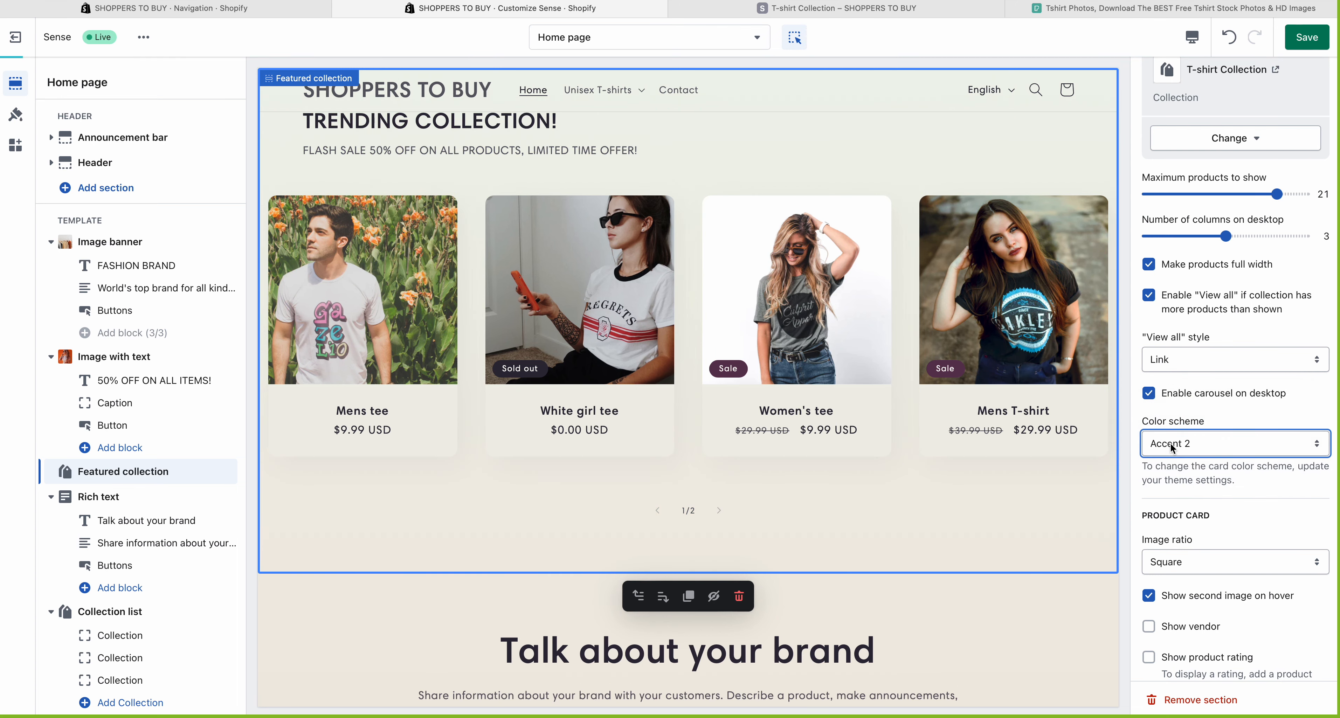
left_click(1172, 447)
left_click(1171, 429)
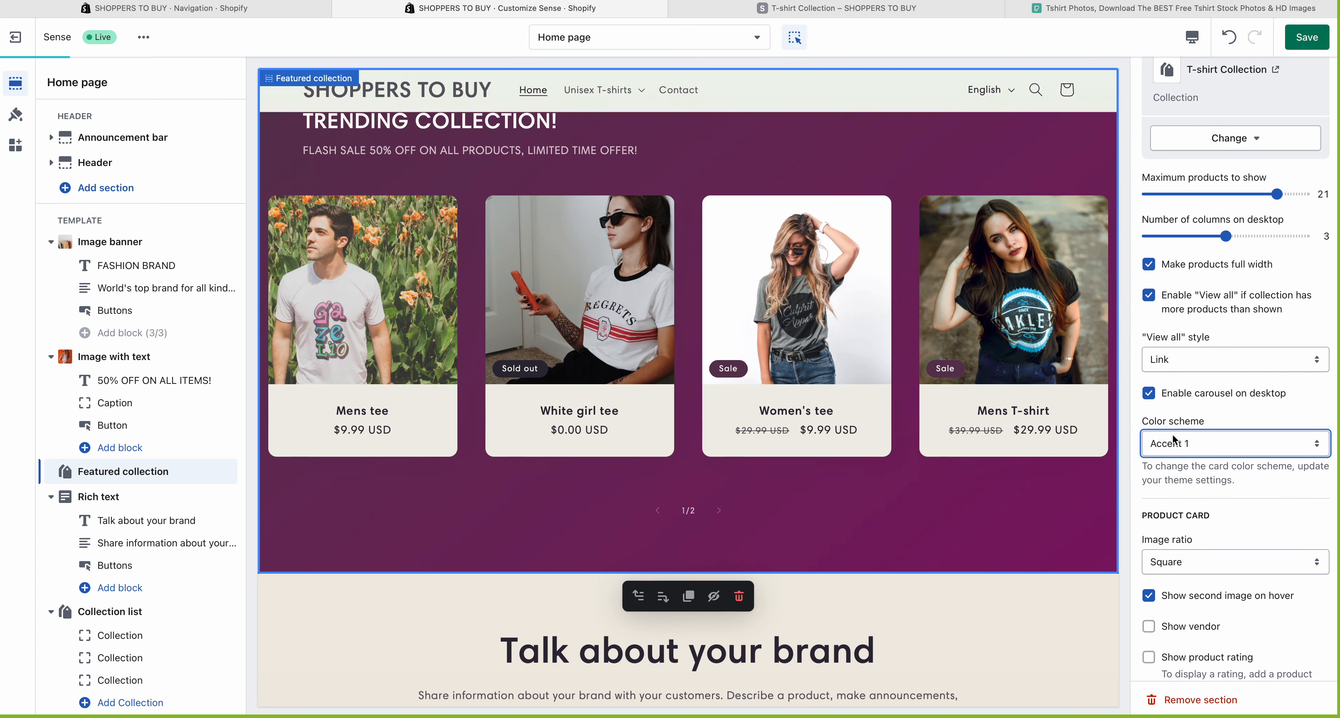
left_click(1171, 445)
left_click(1170, 506)
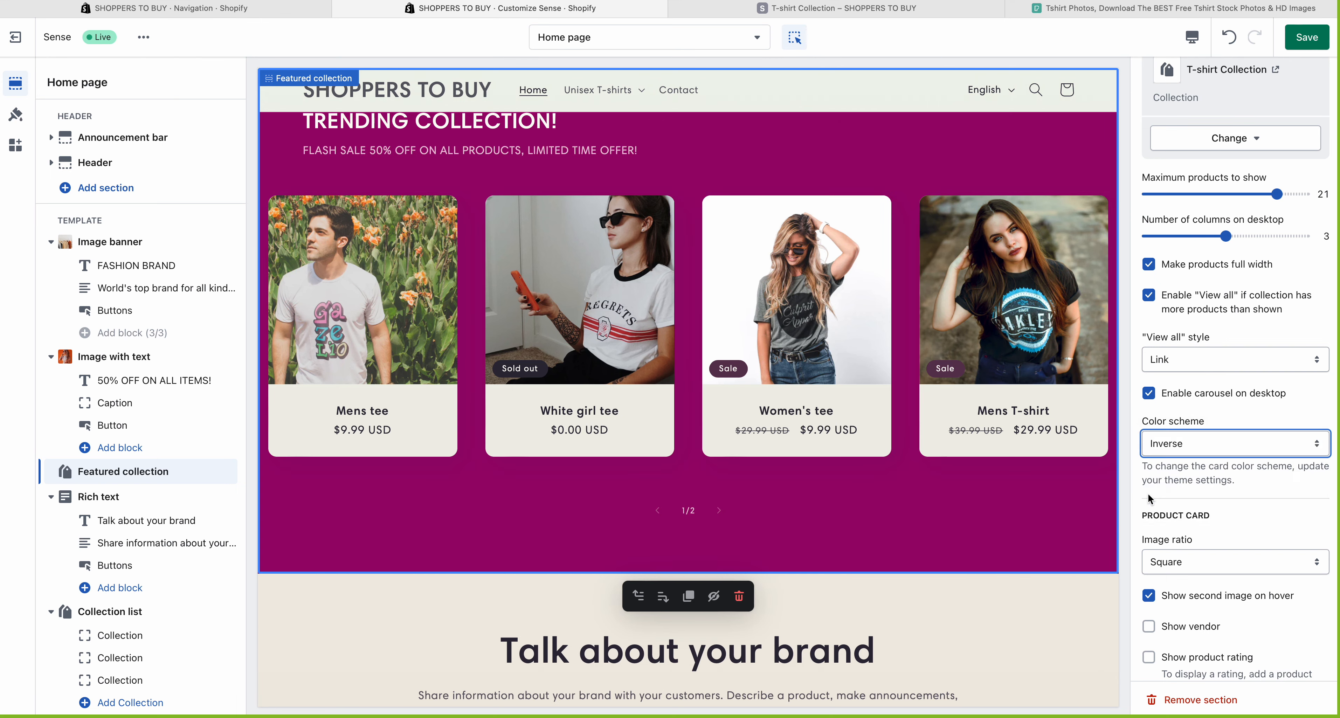
Examine how the Inverse Featured collection fits with the banner, header and neighbouring sections of the home page
scroll(675, 516, "up", 7)
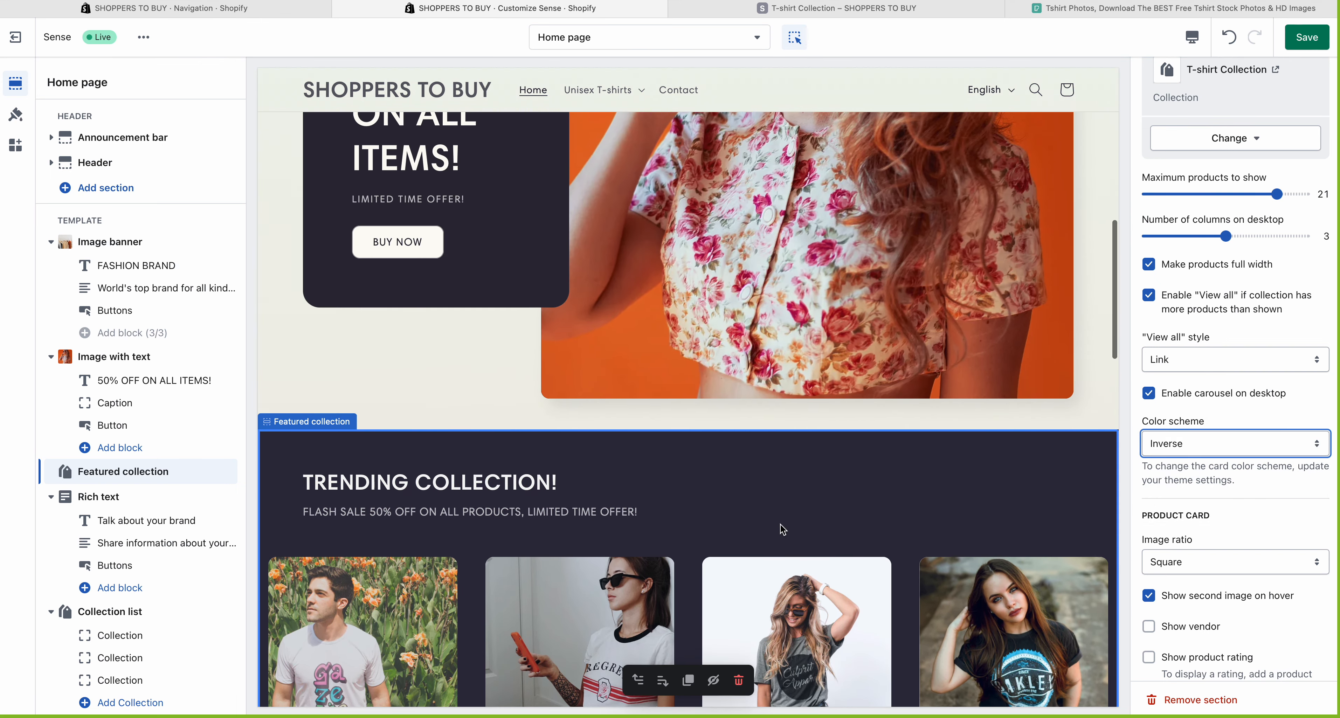
scroll(675, 517, "up", 12)
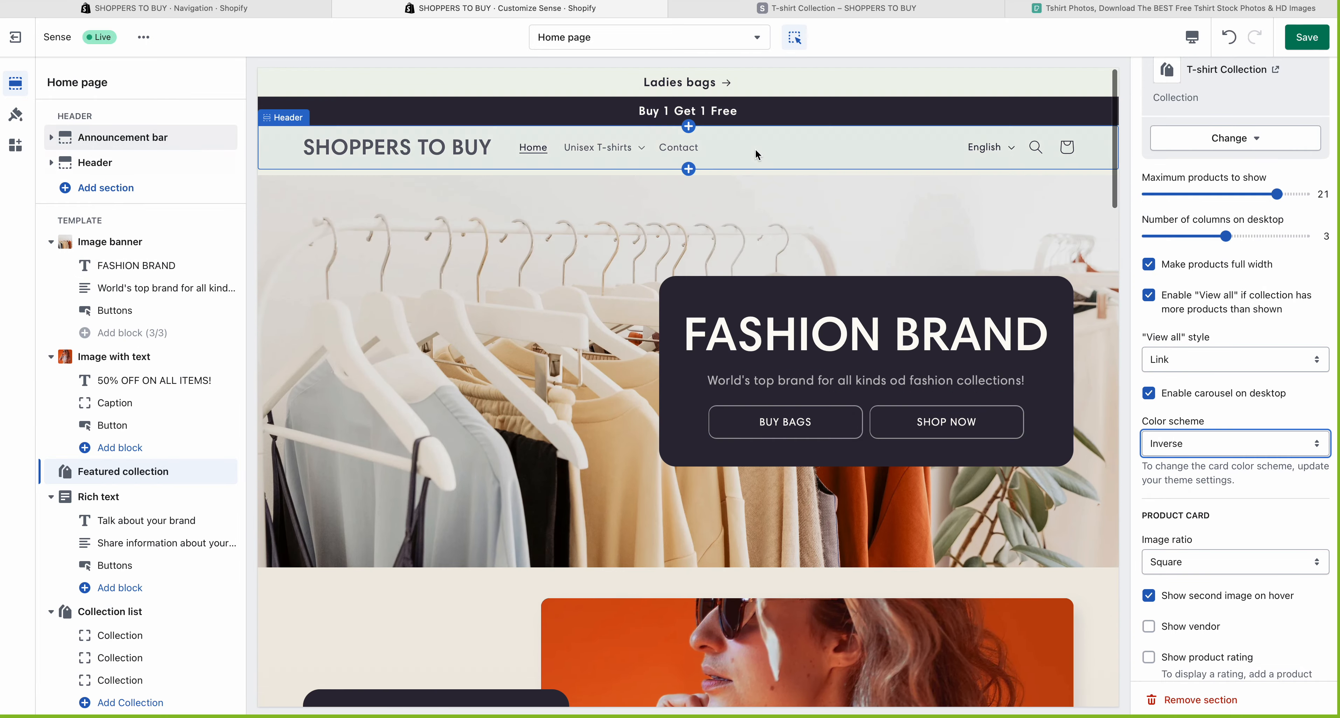
scroll(755, 149, "down", 7)
scroll(756, 146, "down", 10)
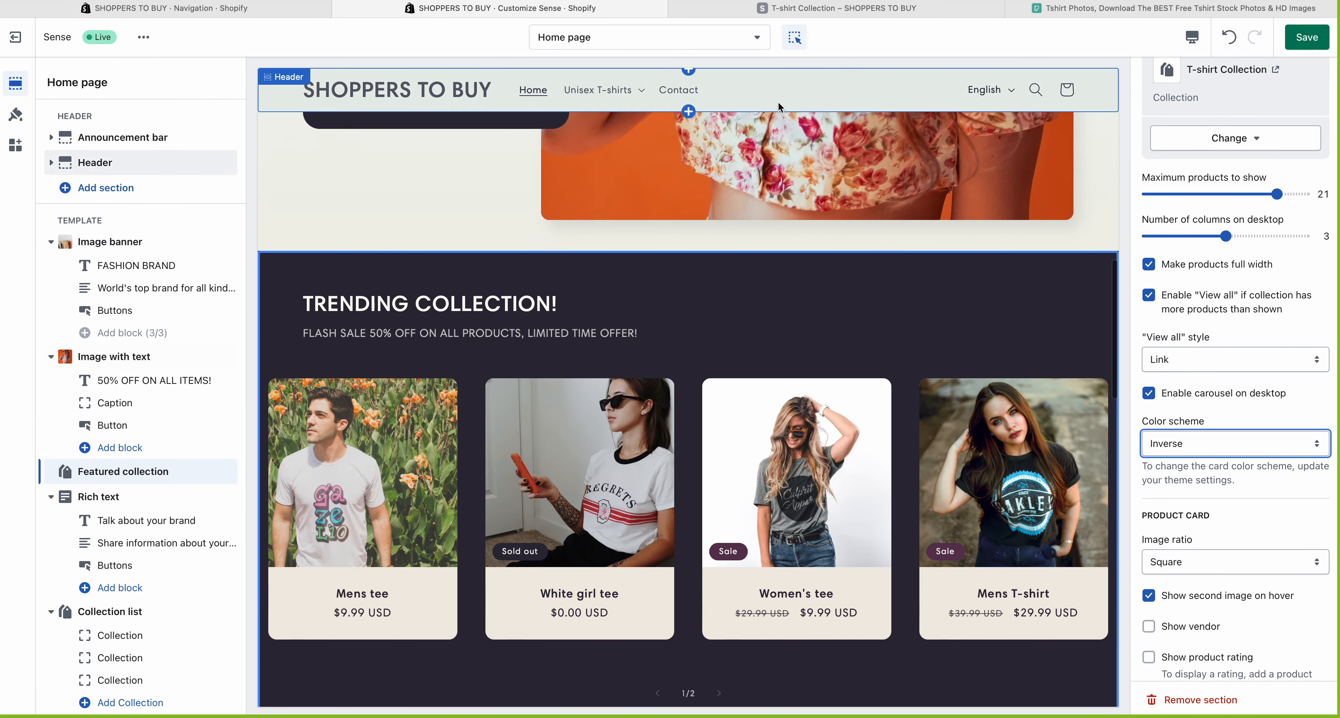
scroll(787, 184, "down", 5)
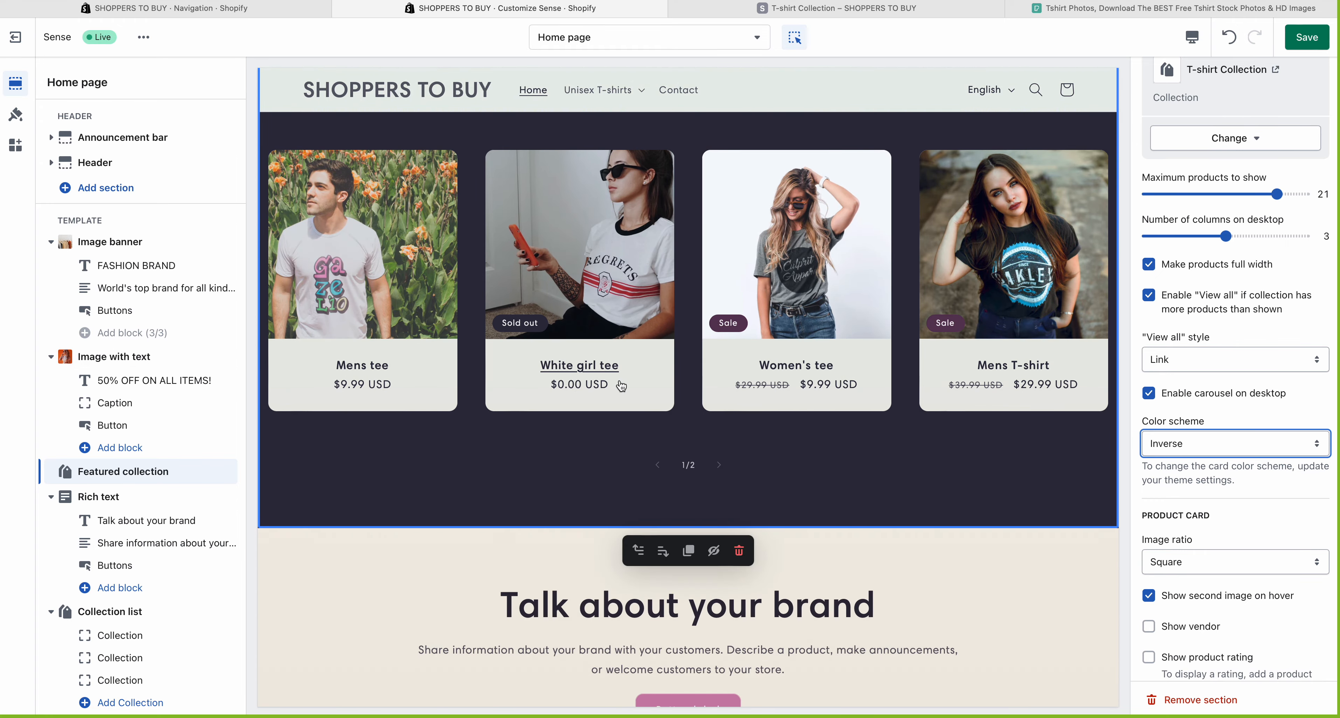
scroll(621, 384, "up", 3)
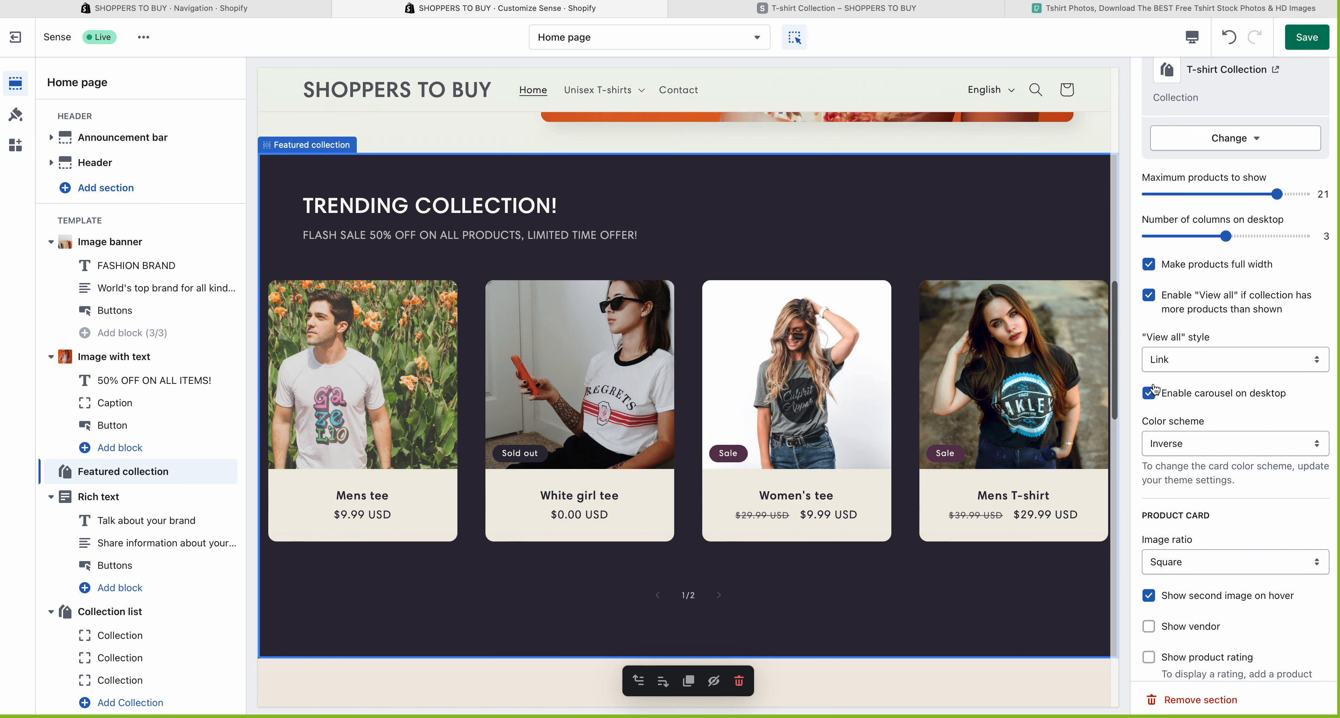
Review the image ratio and mobile column options of the Featured collection, keeping Square and 2 columns
left_click(1174, 562)
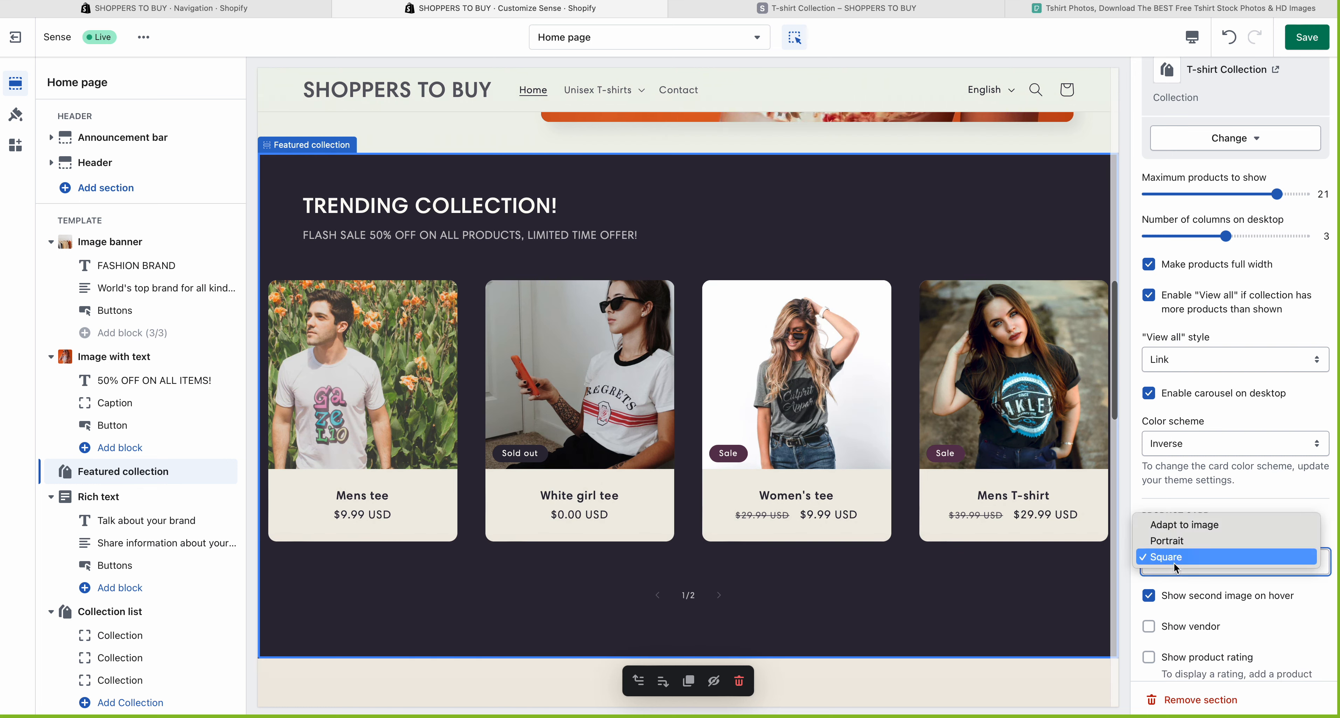
left_click(1178, 465)
scroll(1181, 458, "down", 10)
left_click(1181, 433)
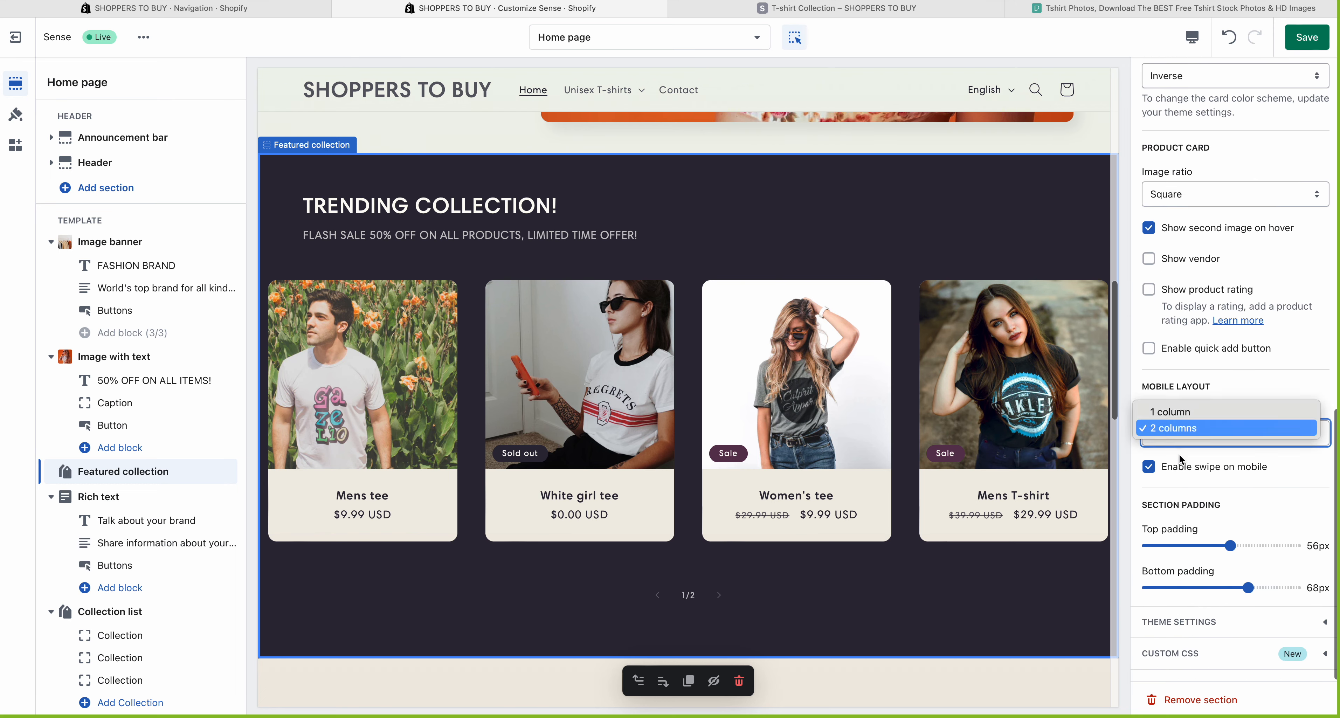
left_click(1183, 429)
scroll(1181, 431, "up", 3)
scroll(1177, 364, "up", 1)
Try the Background 1 color scheme on the Featured collection and switch it back to Inverse
left_click(1178, 245)
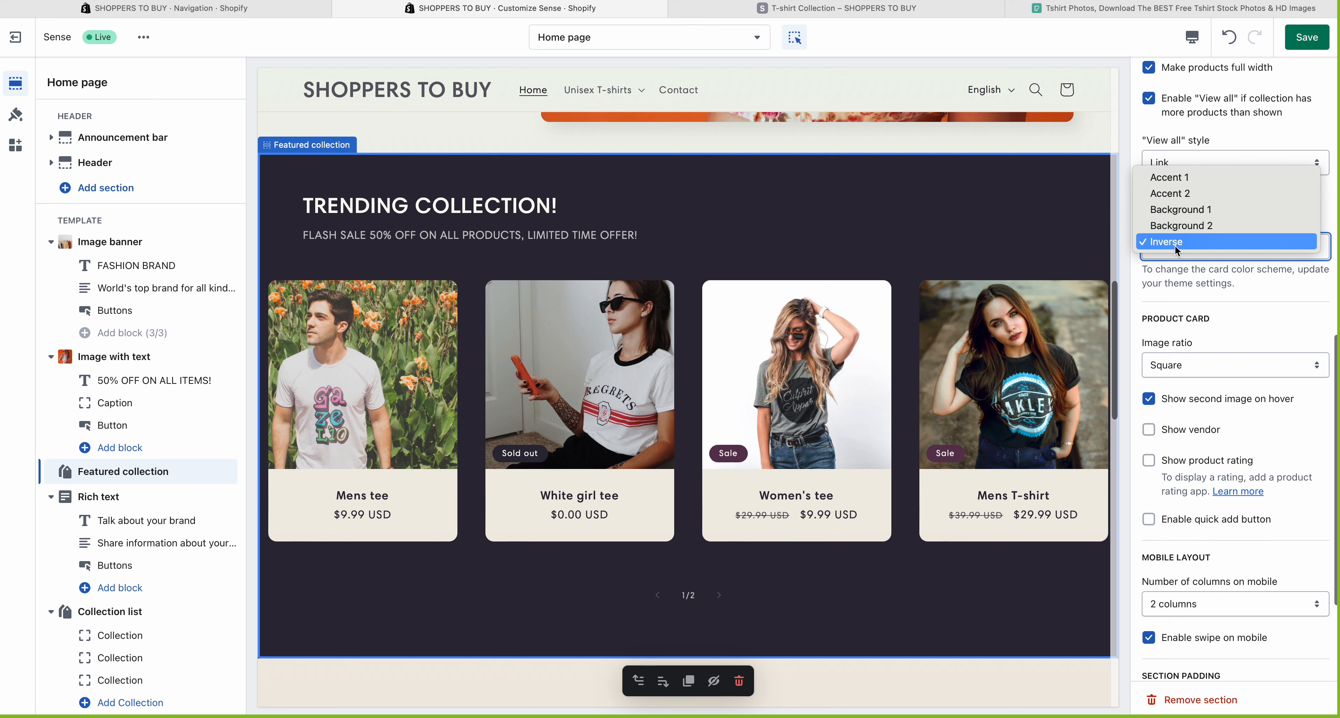
left_click(1176, 220)
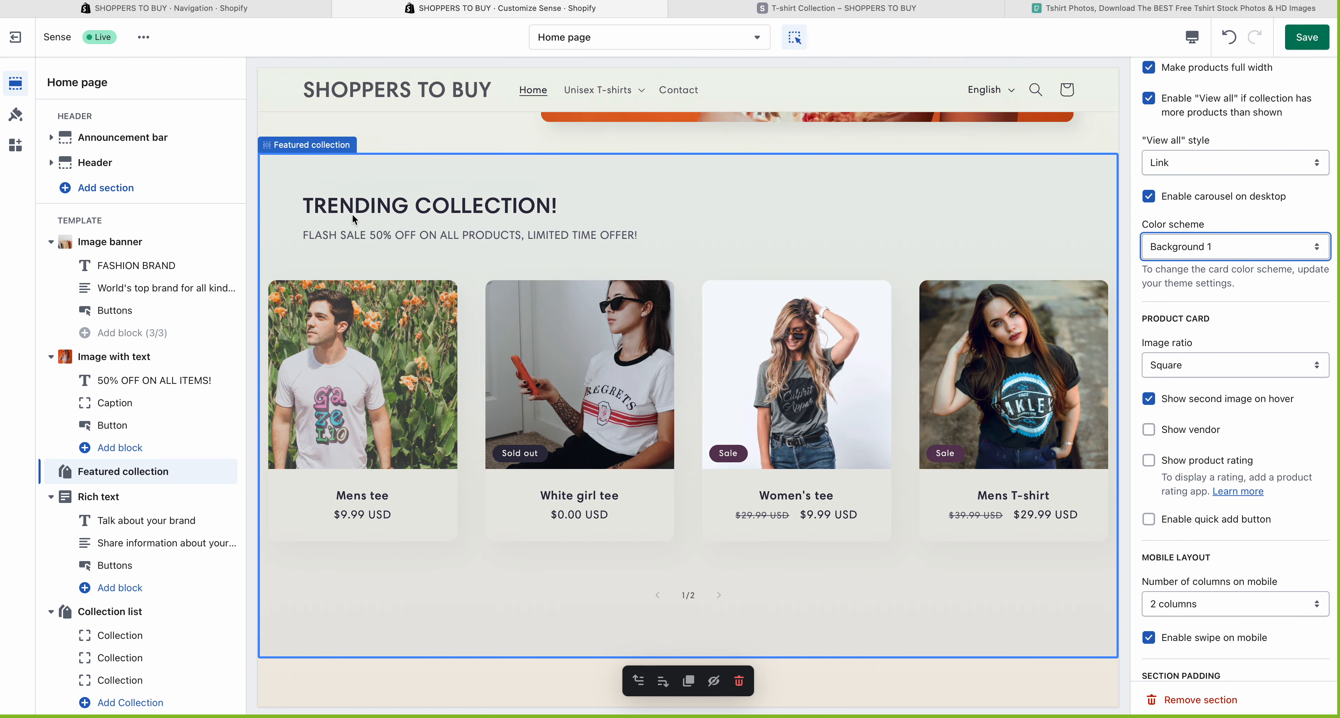
left_click(1187, 255)
left_click(1165, 274)
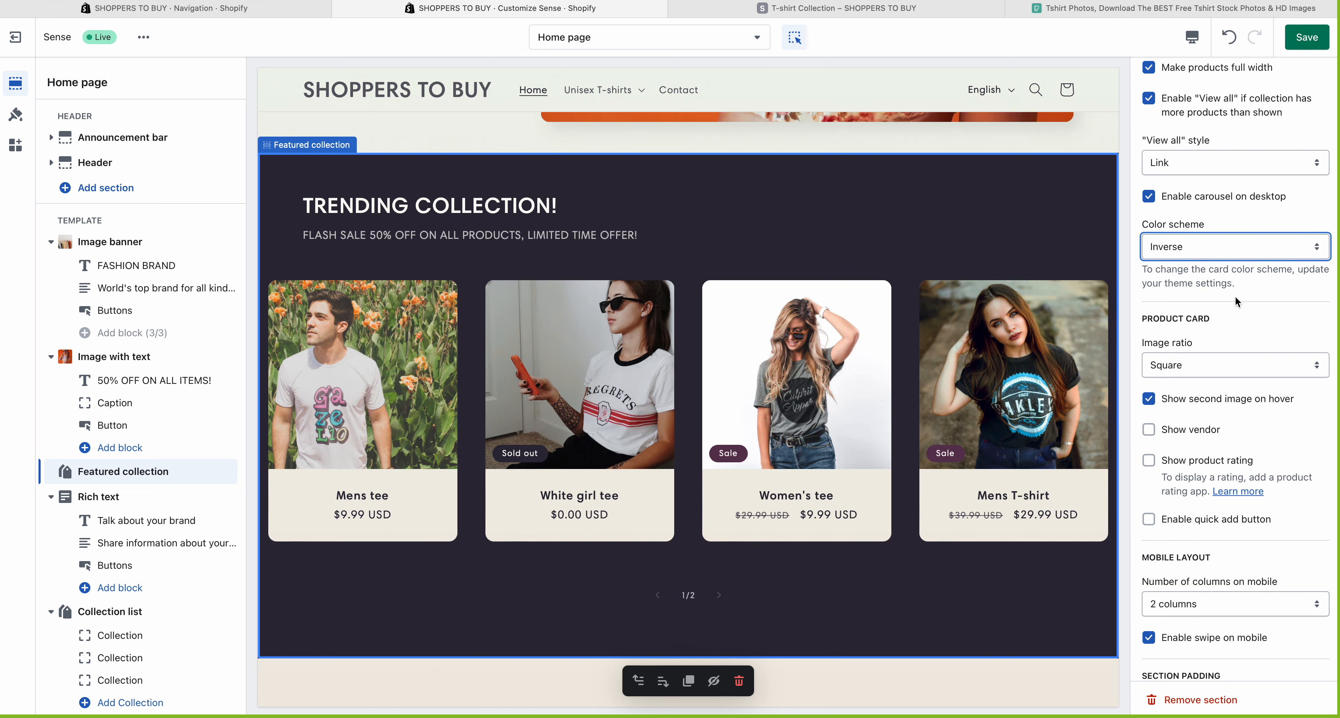
Compare the Portrait and Adapt to image ratios for the Featured collection's product cards, then set the image ratio to Portrait
scroll(1236, 299, "down", 3)
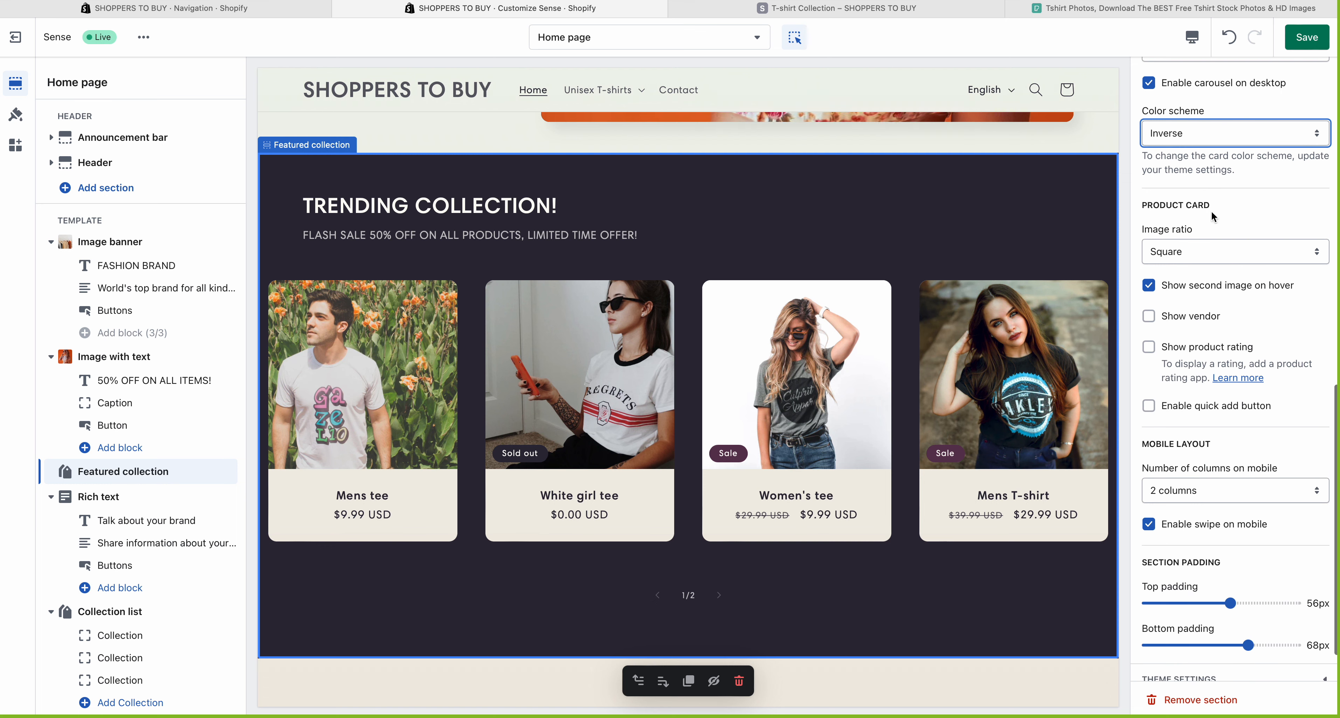
left_click(1191, 249)
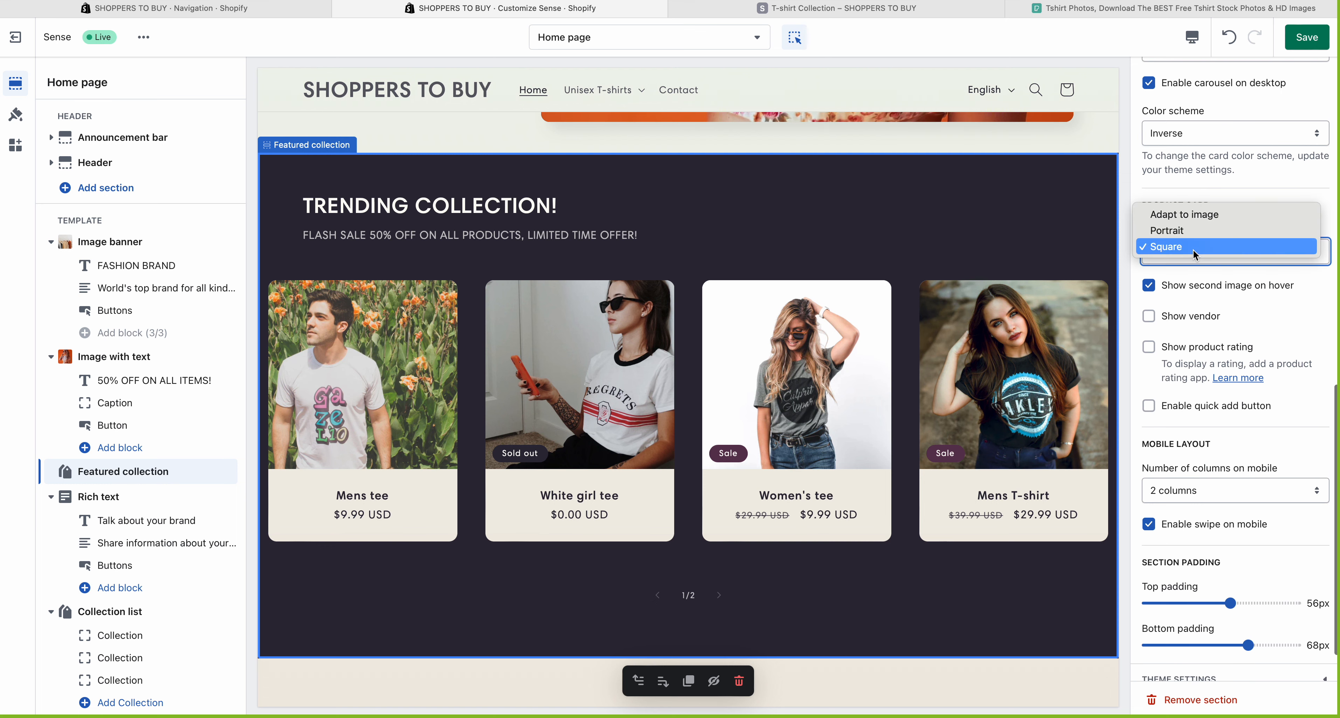
left_click(1179, 233)
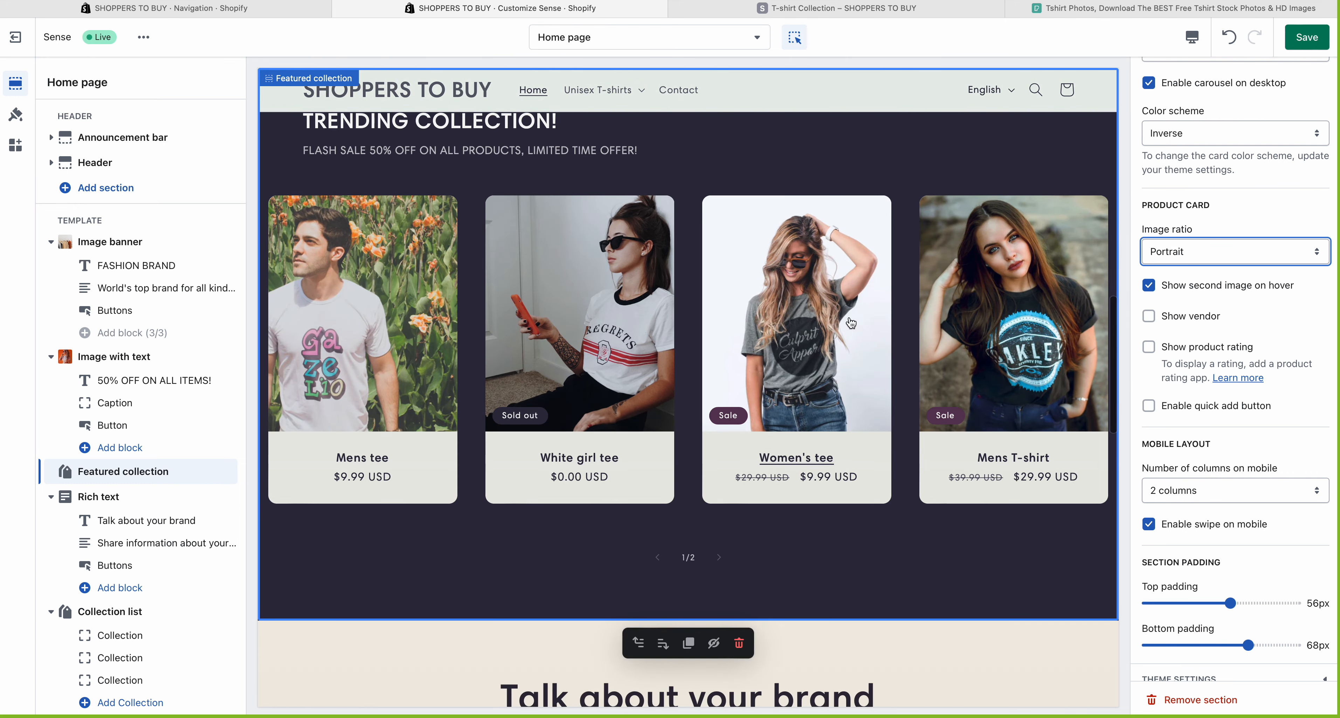
left_click(1197, 257)
left_click(1205, 255)
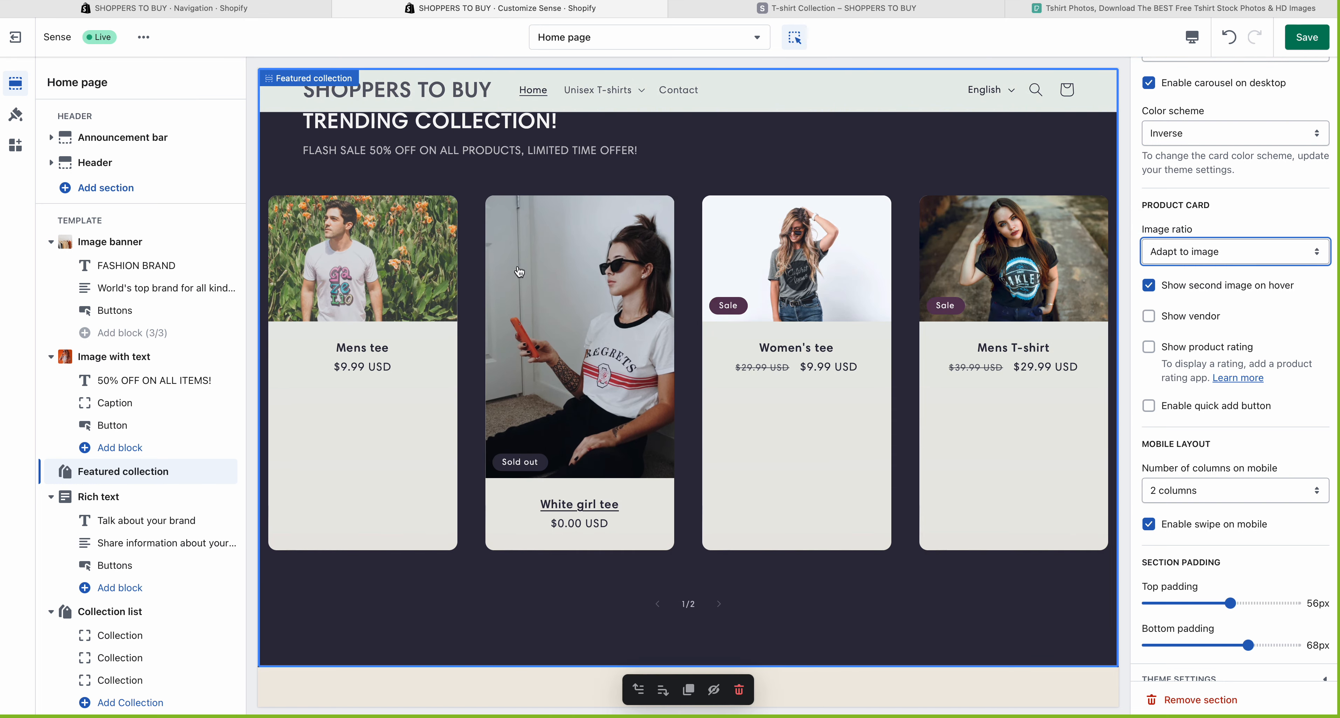
left_click(1185, 262)
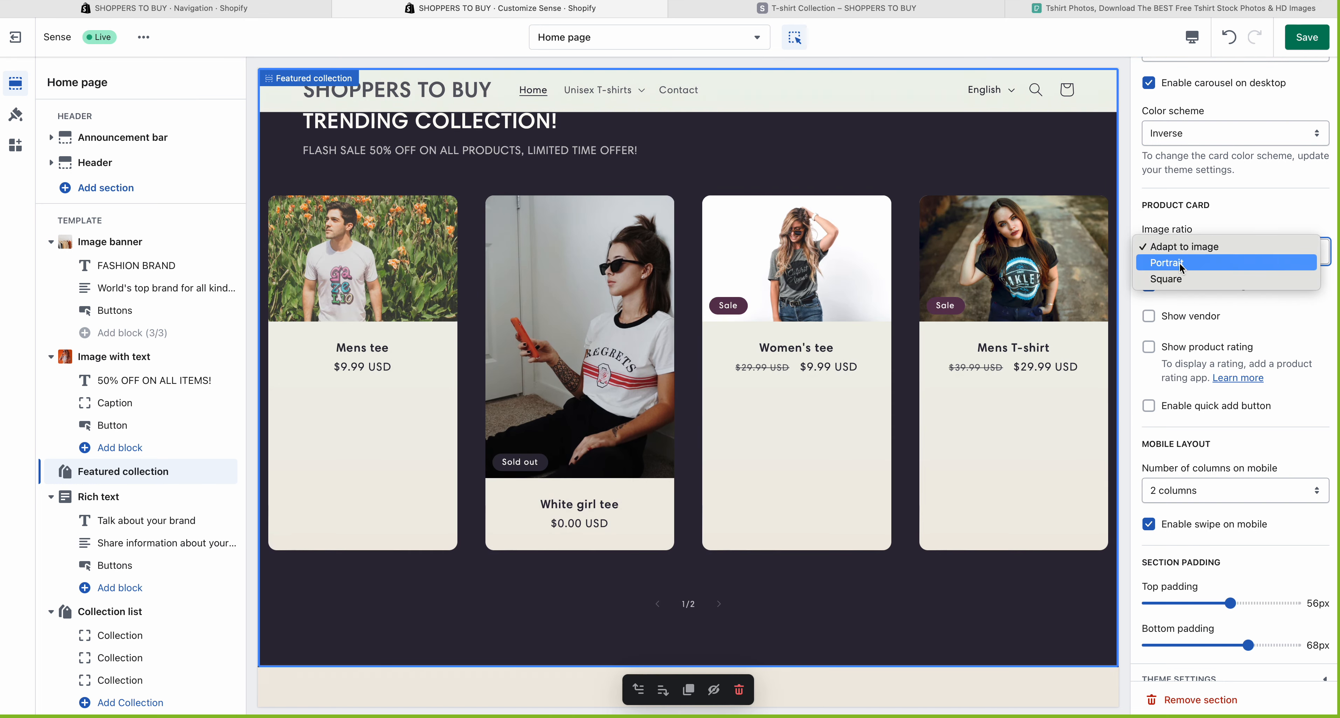
left_click(1181, 267)
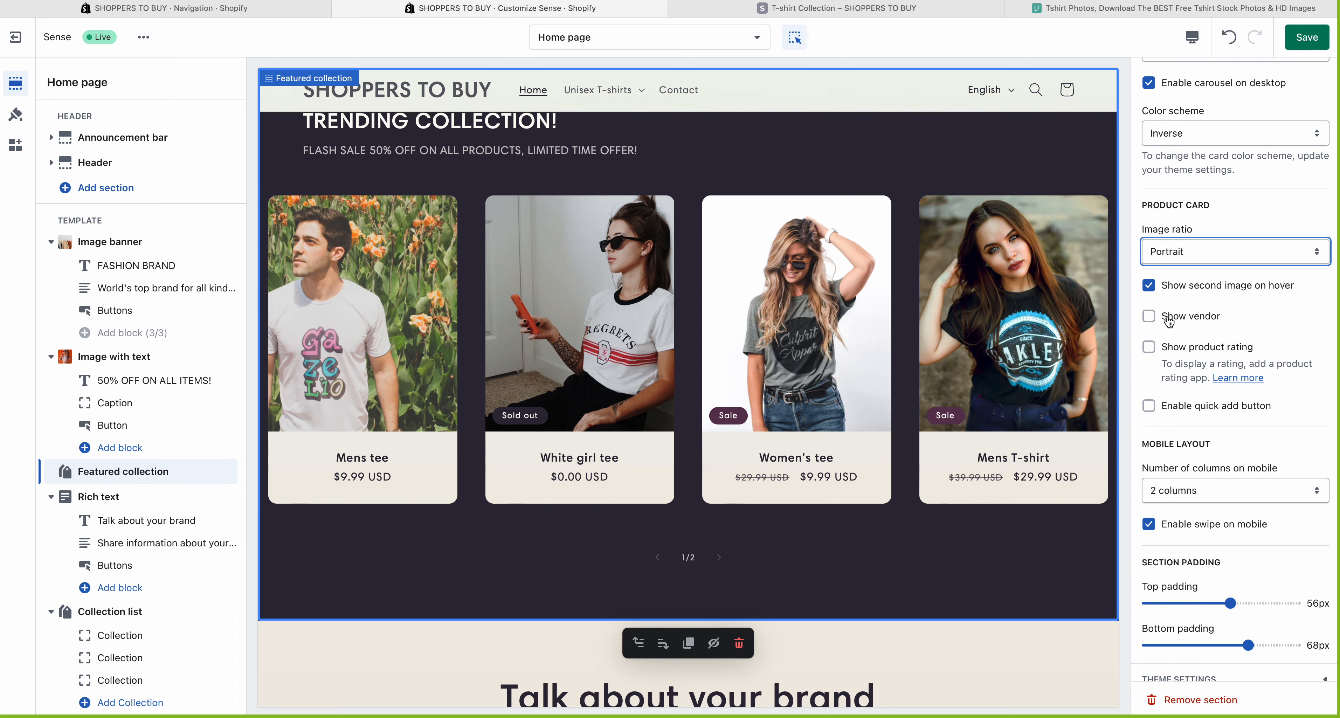
Add the photo of the seated woman in a white tee from Downloads to the Mens T-shirt product's media and return to the product list
left_click(291, 10)
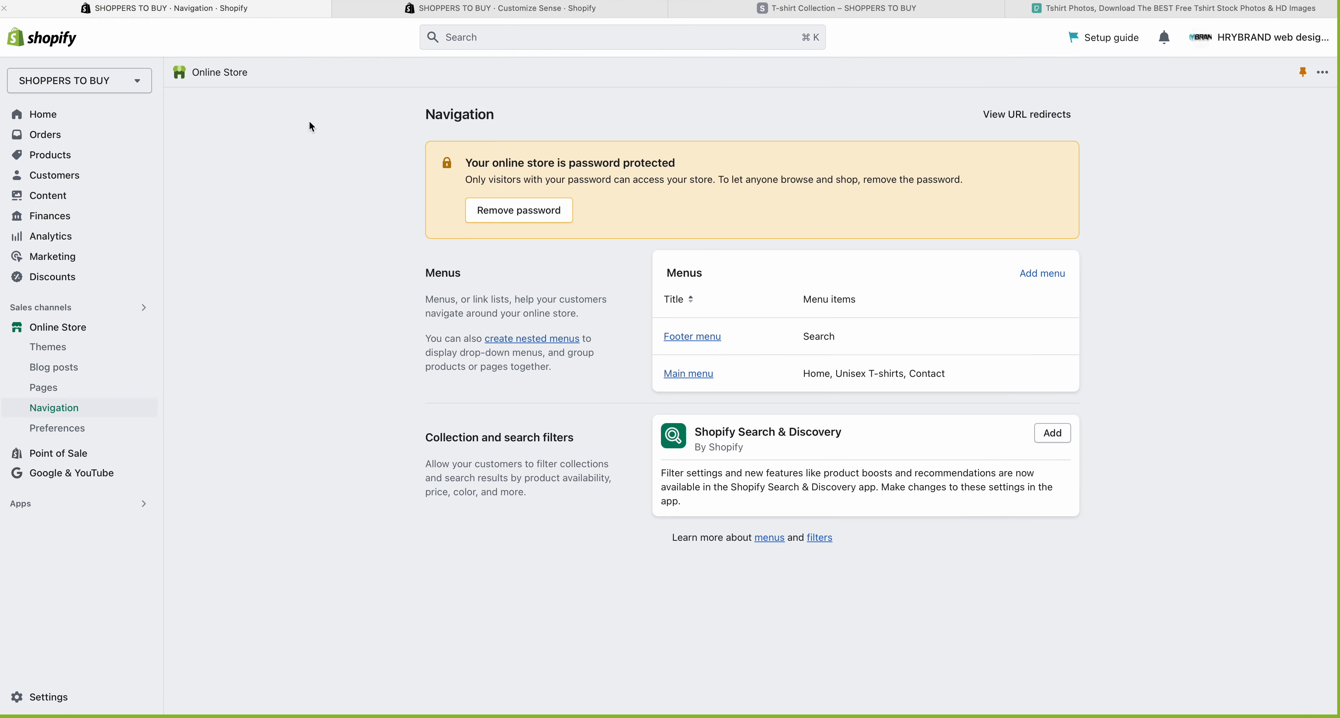
left_click(47, 154)
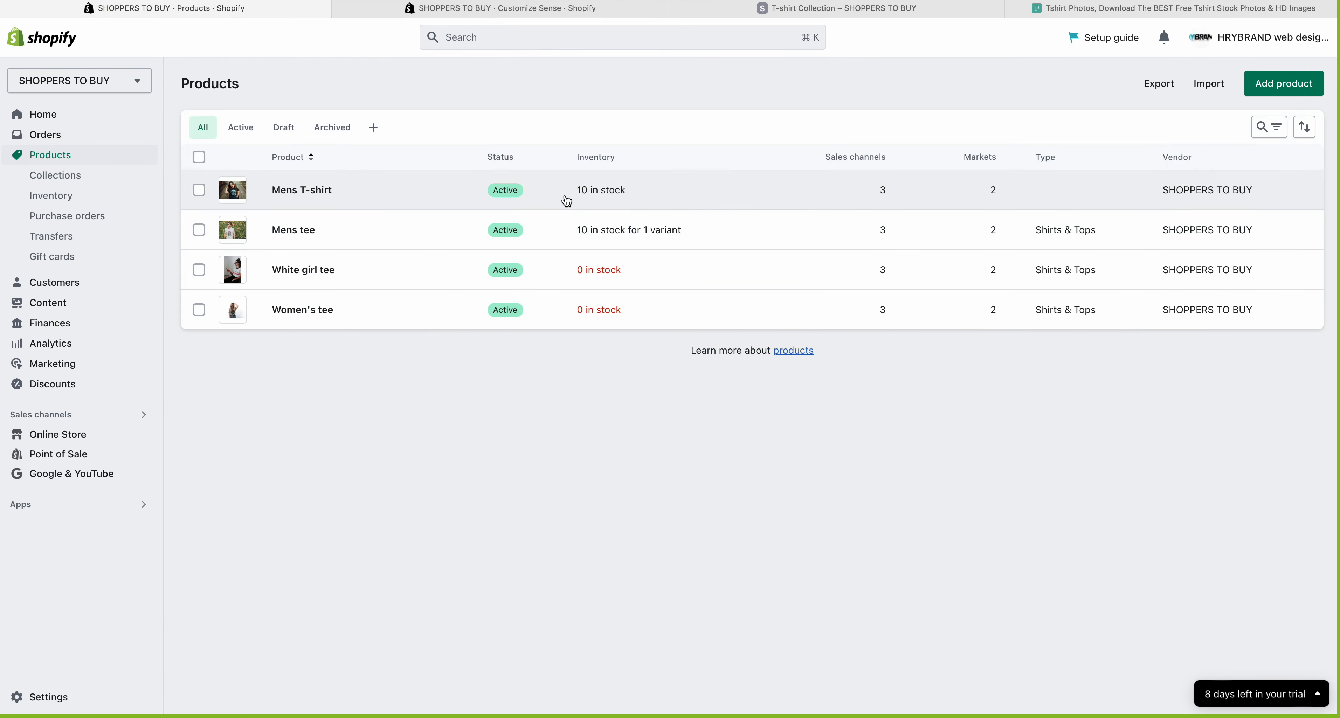
left_click(598, 197)
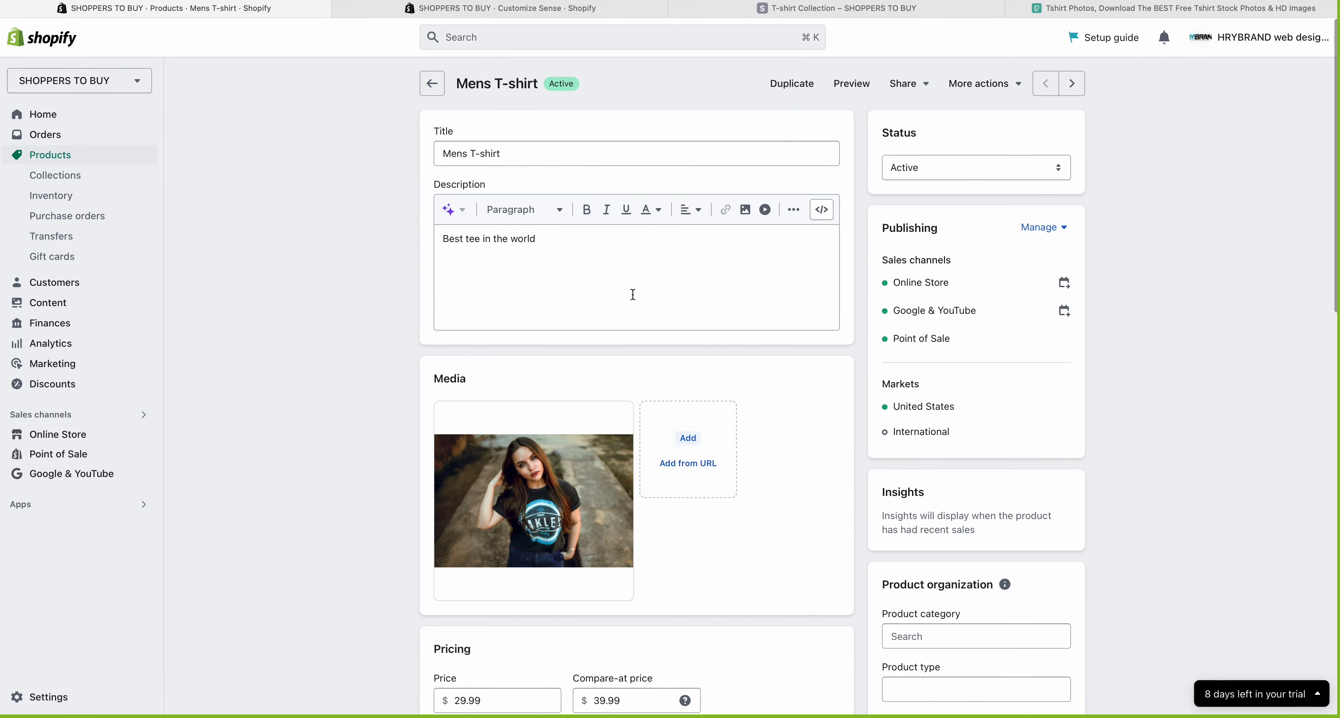
left_click(538, 463)
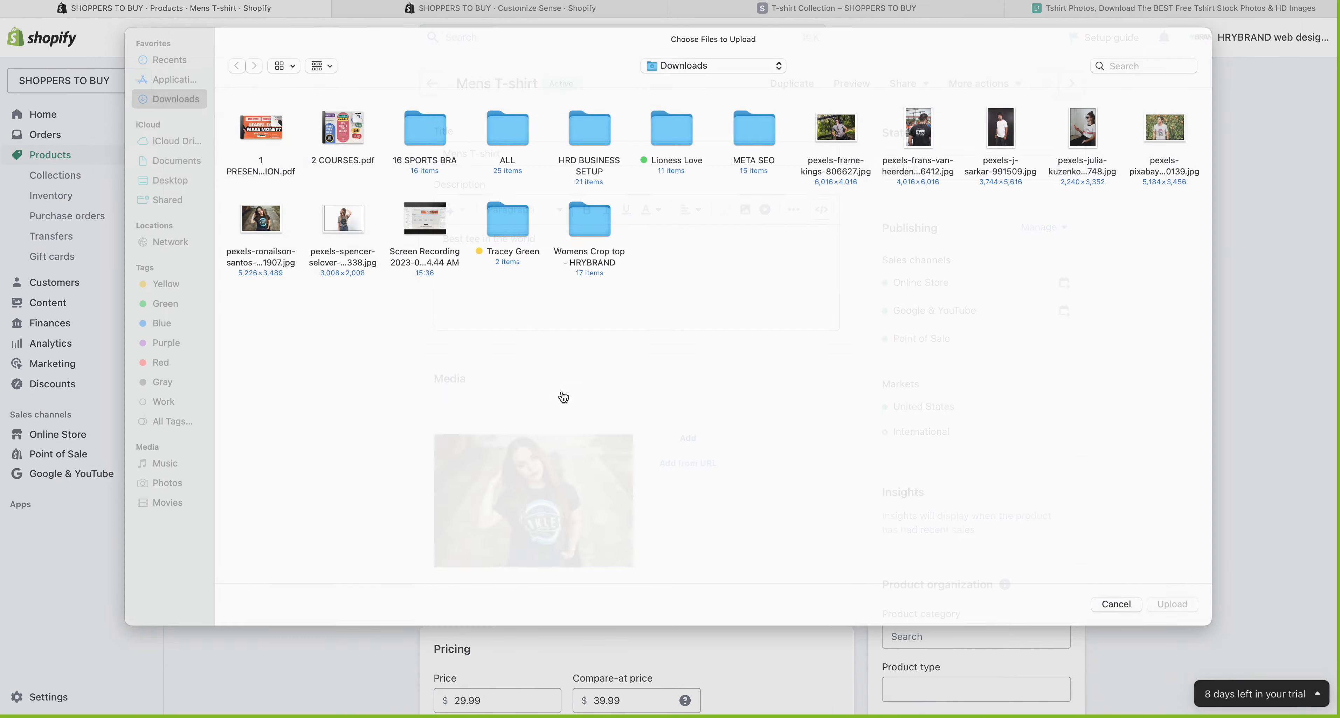
double_click(1088, 153)
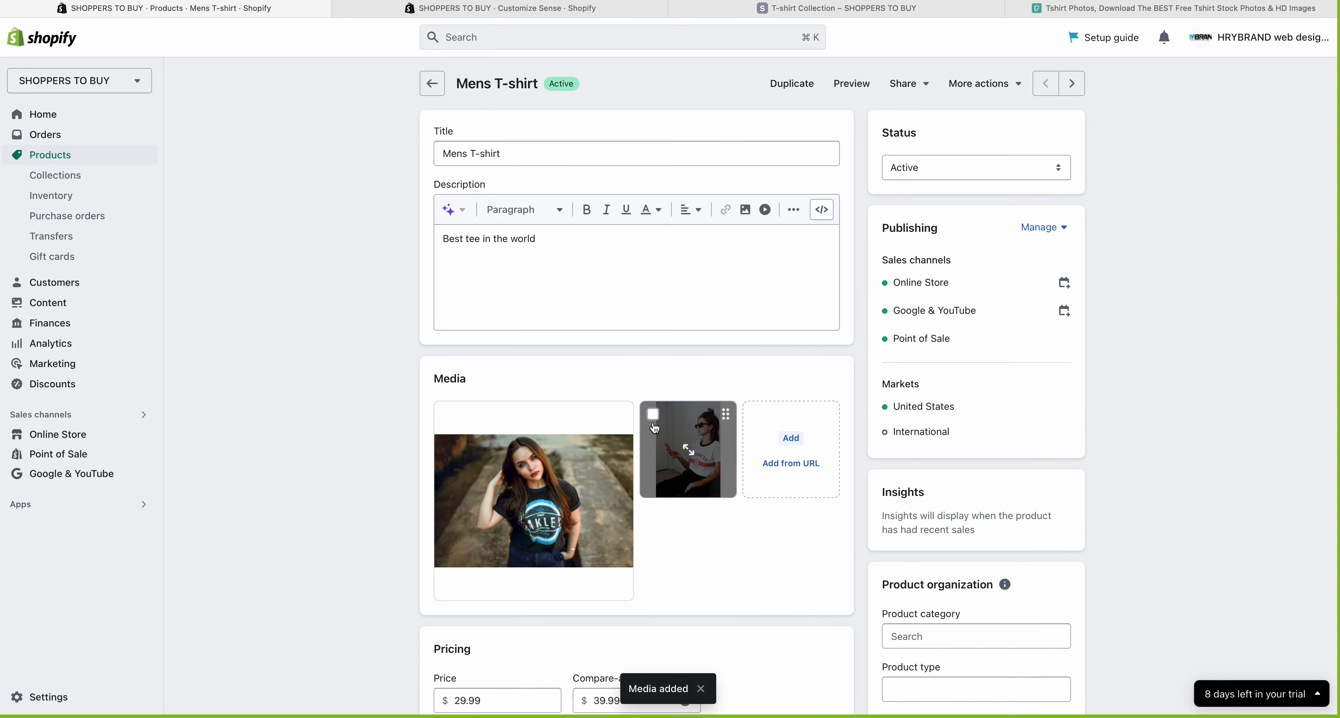
left_click(435, 92)
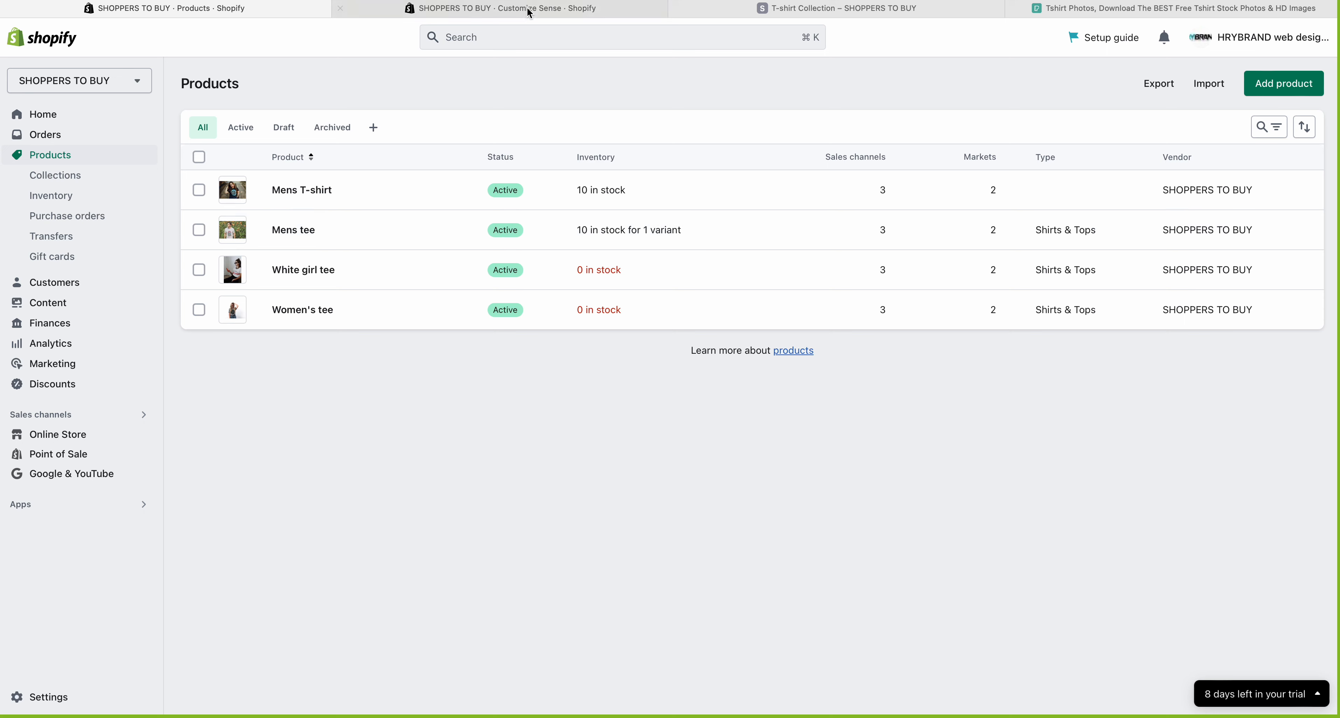
Switch to the theme editor, save the home page changes and reload the page
left_click(547, 10)
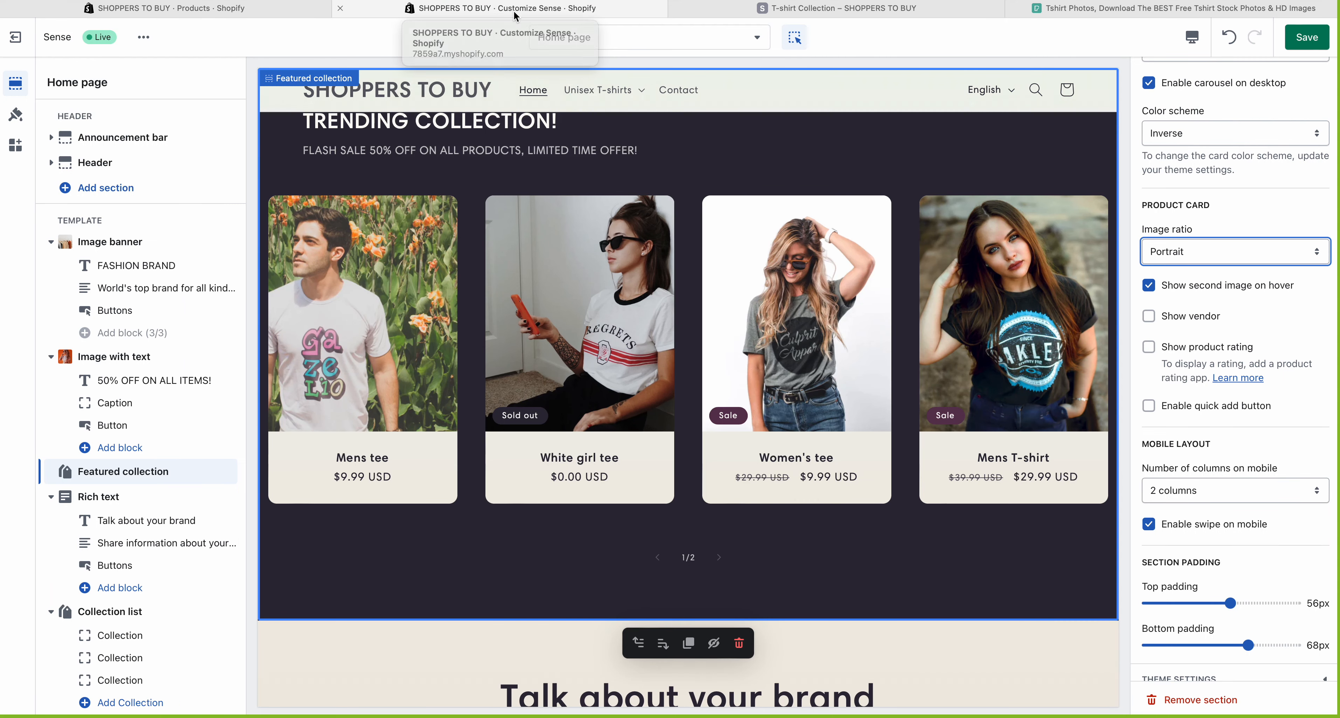
left_click(1293, 52)
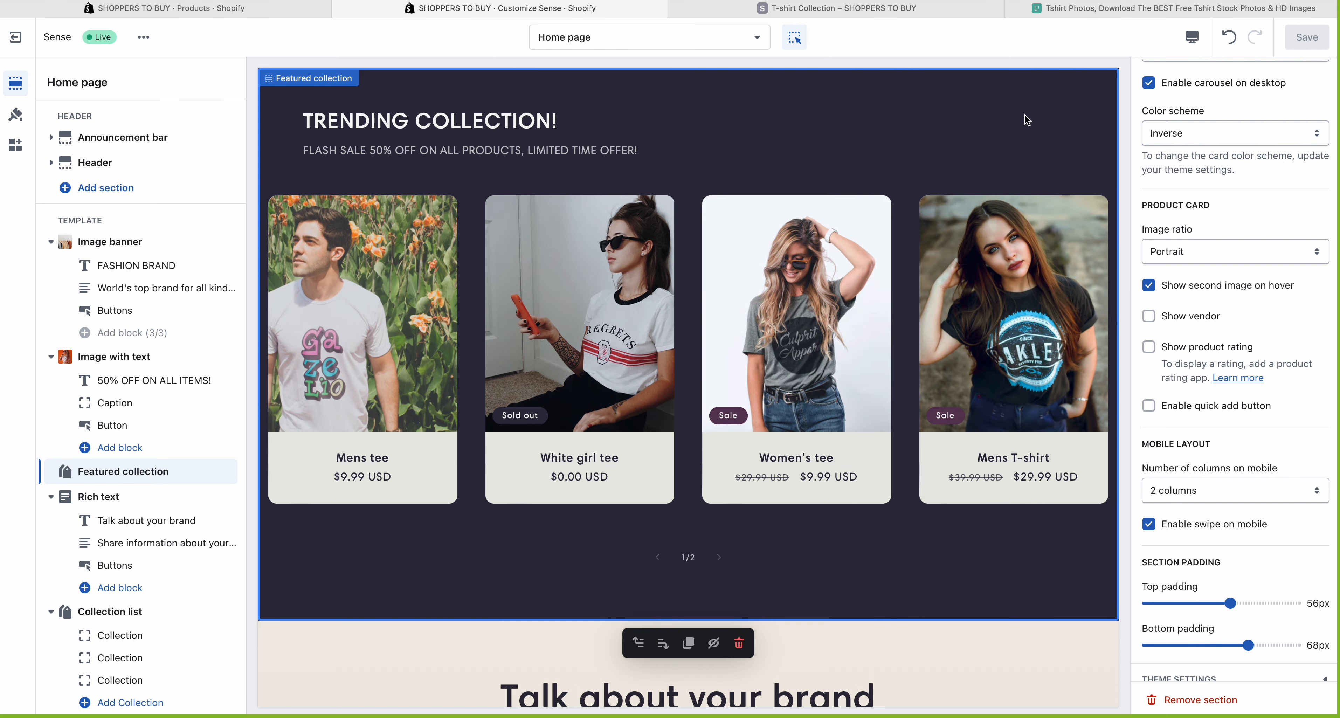
right_click(949, 35)
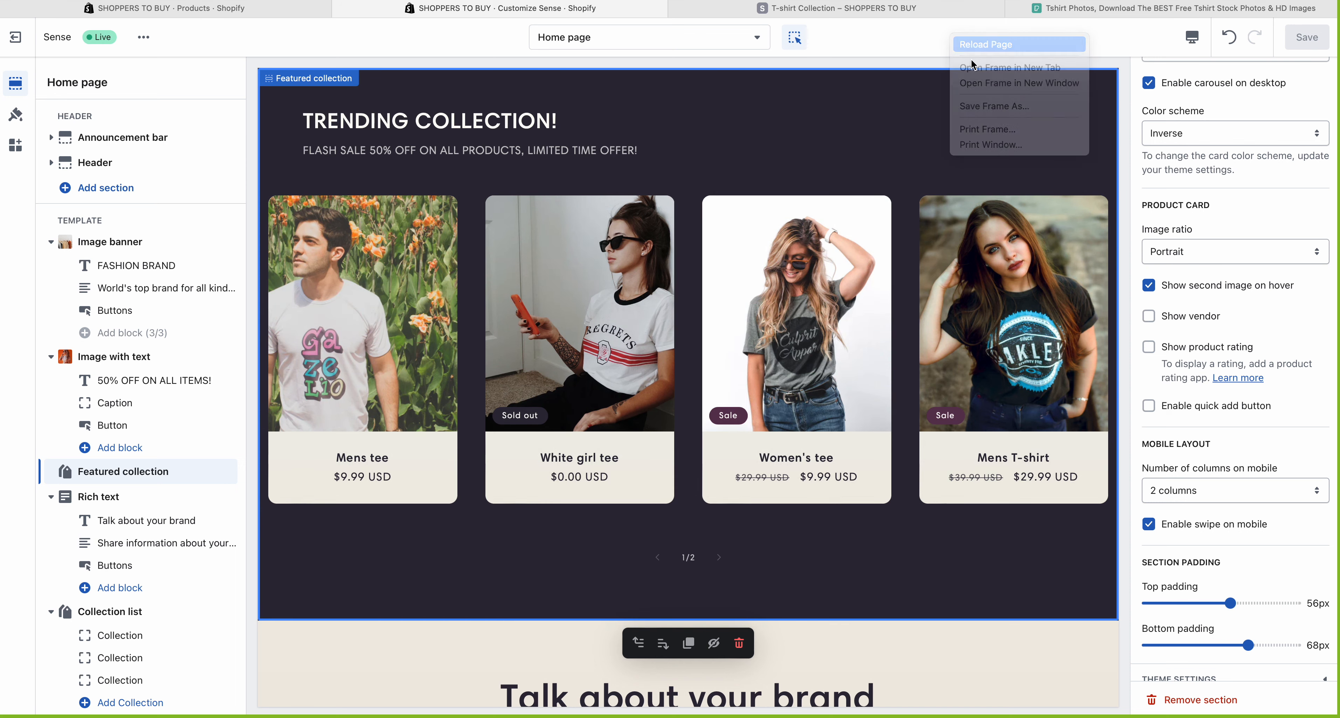
left_click(971, 43)
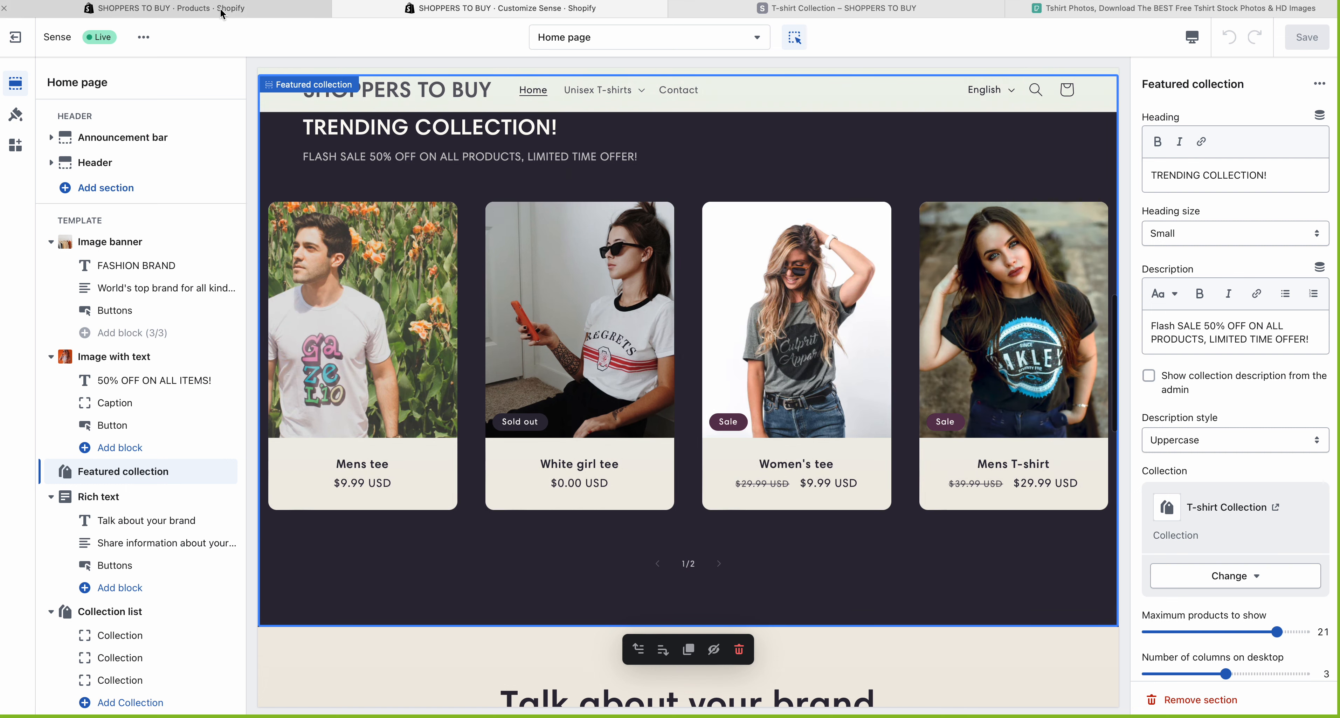
Rename the Mens T-shirt product to "Women T-shirt", save it and return to the product list
left_click(167, 8)
left_click(300, 190)
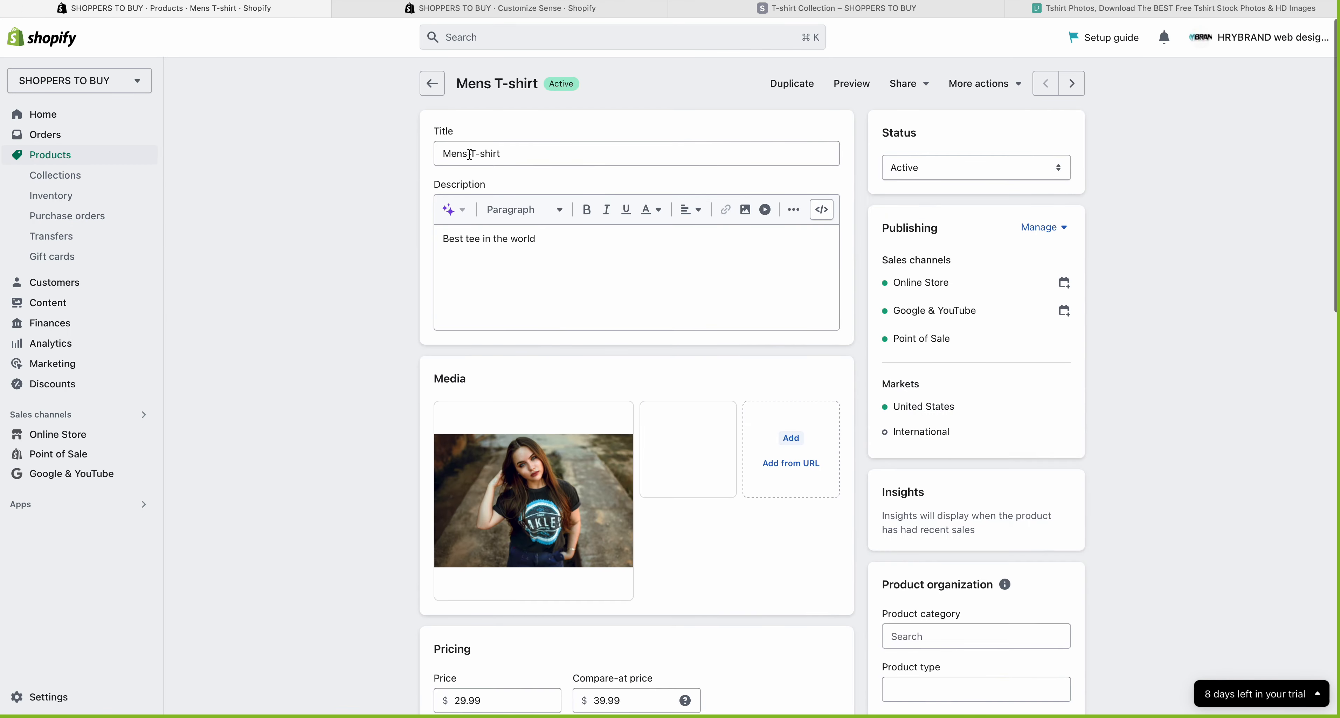
left_click_drag(468, 153, 423, 158)
type("Women T-shirt")
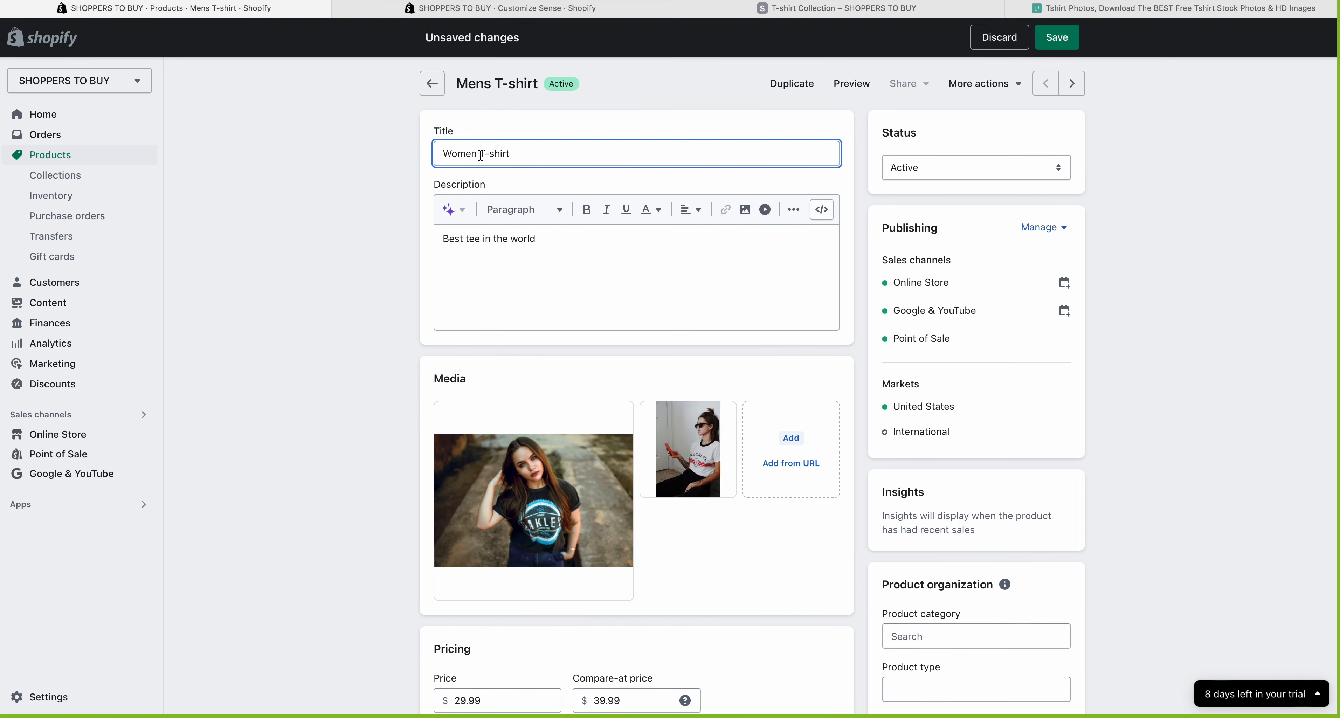
left_click(1061, 41)
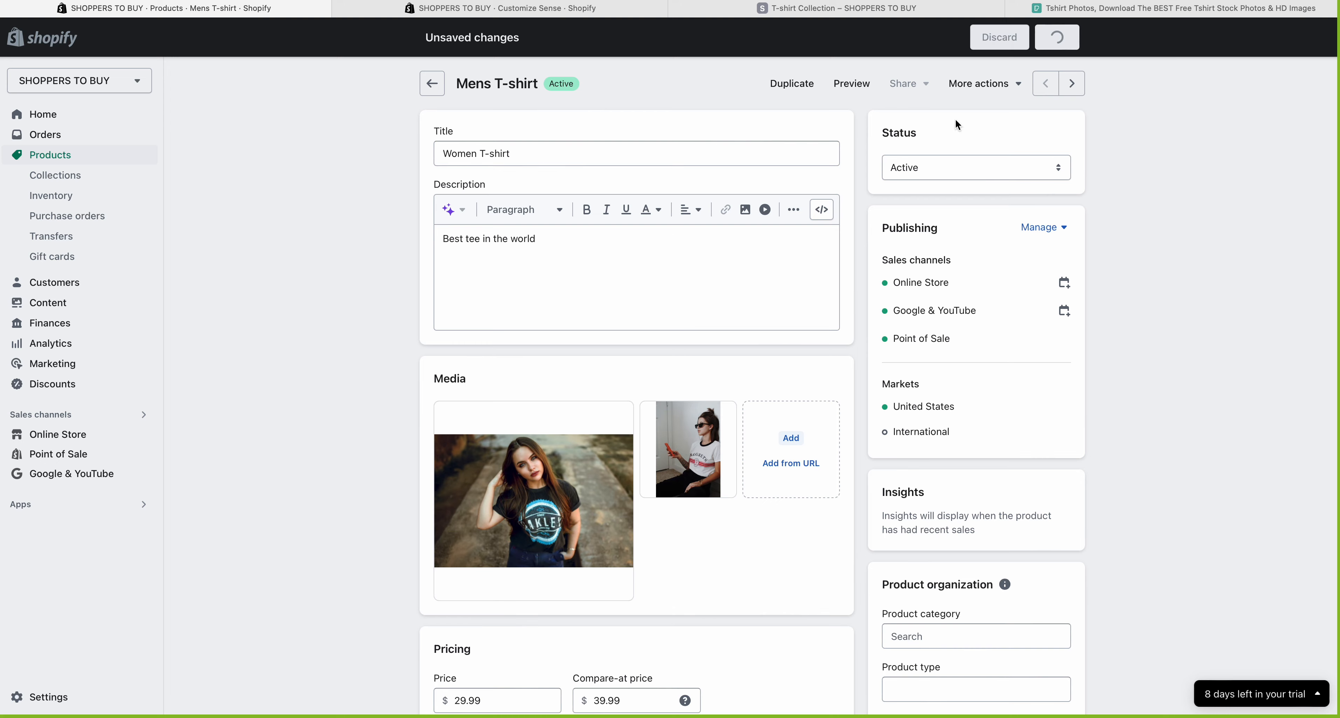
left_click(432, 83)
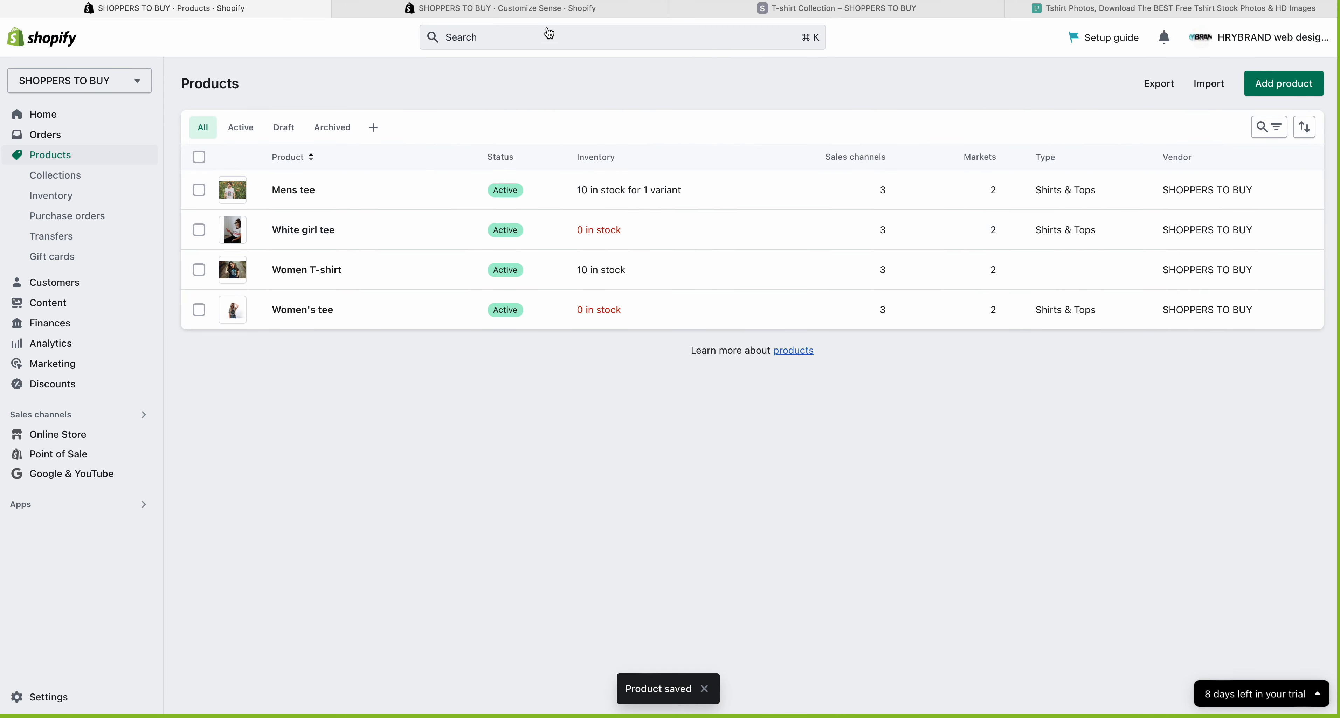
Return to the theme editor and compare the Featured collection's cards with the second image on hover off and on, leaving it enabled
left_click(553, 10)
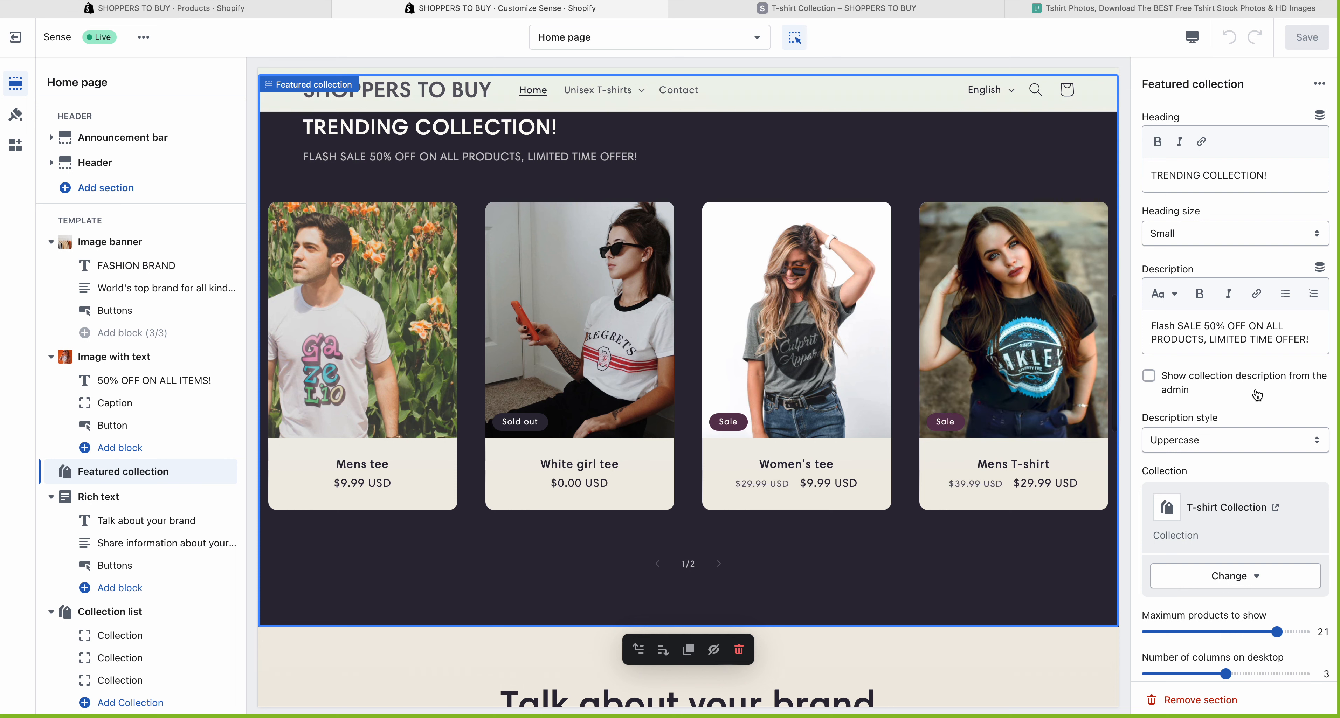
scroll(1274, 393, "down", 10)
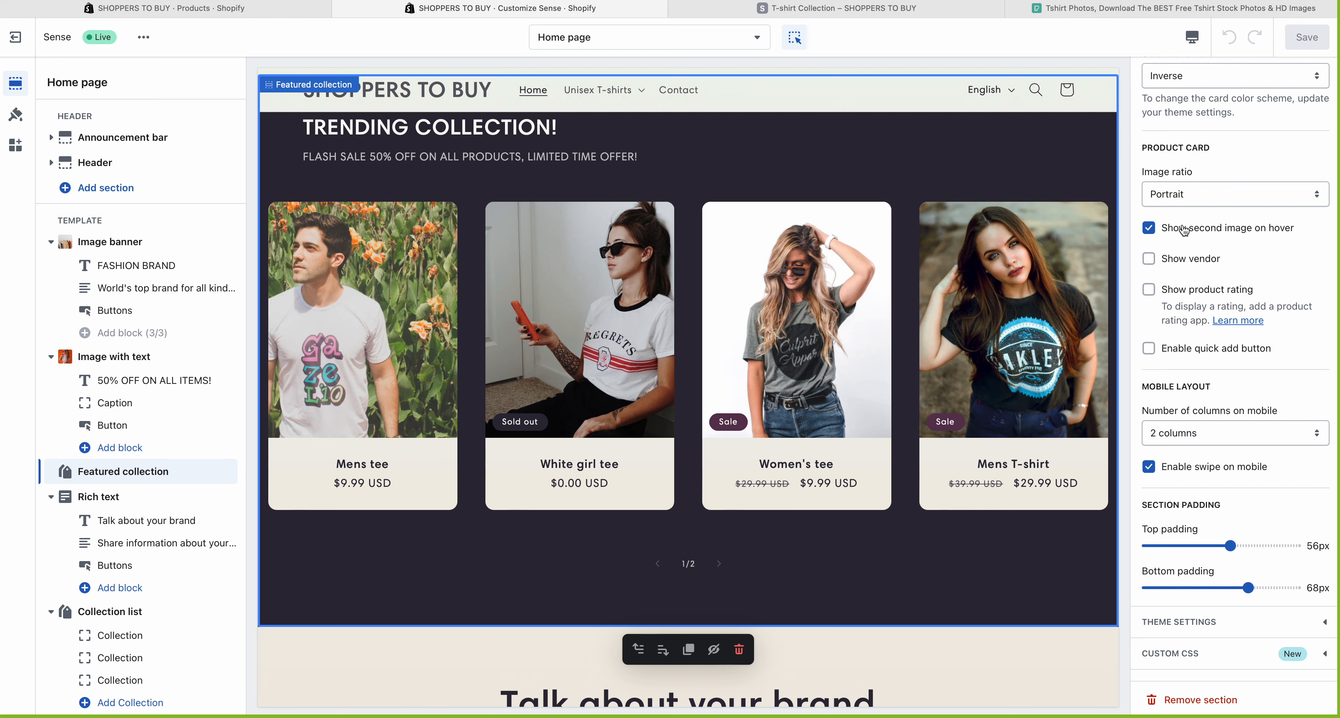
left_click(1148, 228)
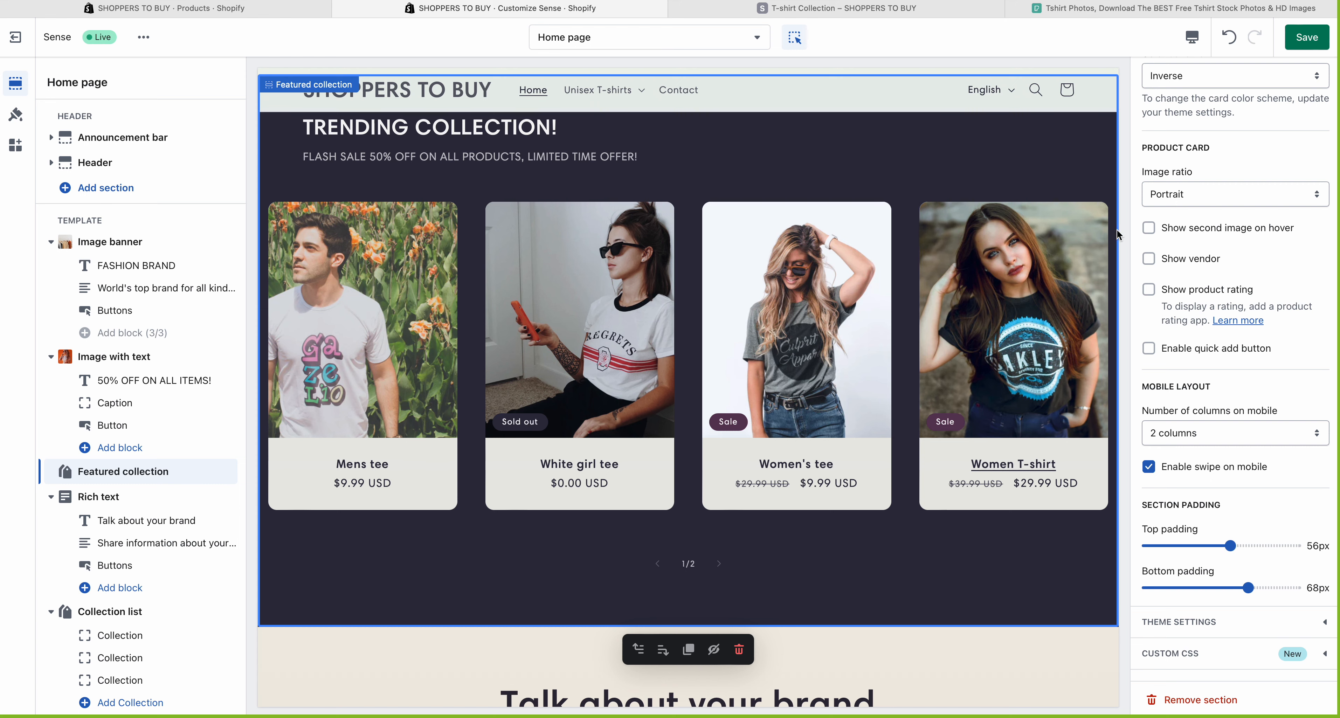
left_click(1148, 228)
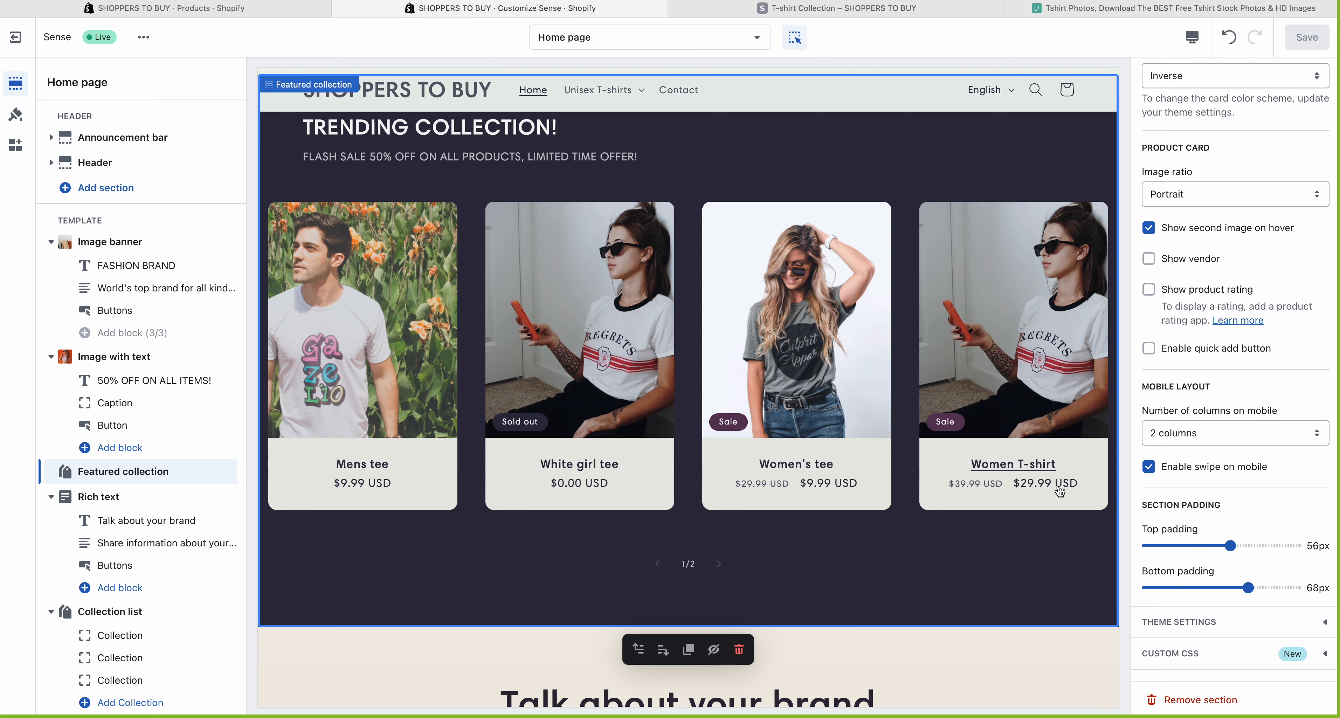
Show the vendor and the product rating on the Featured collection's product cards and save the changes
left_click(1187, 266)
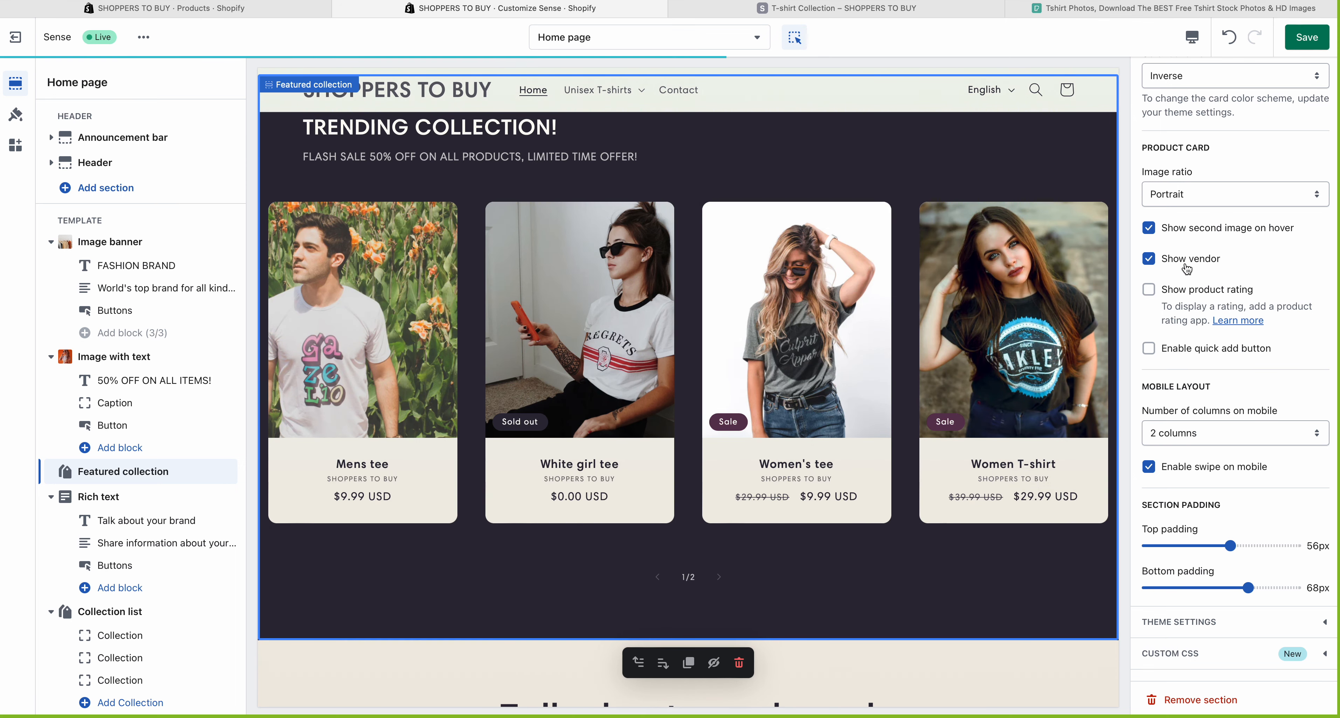
left_click(1306, 40)
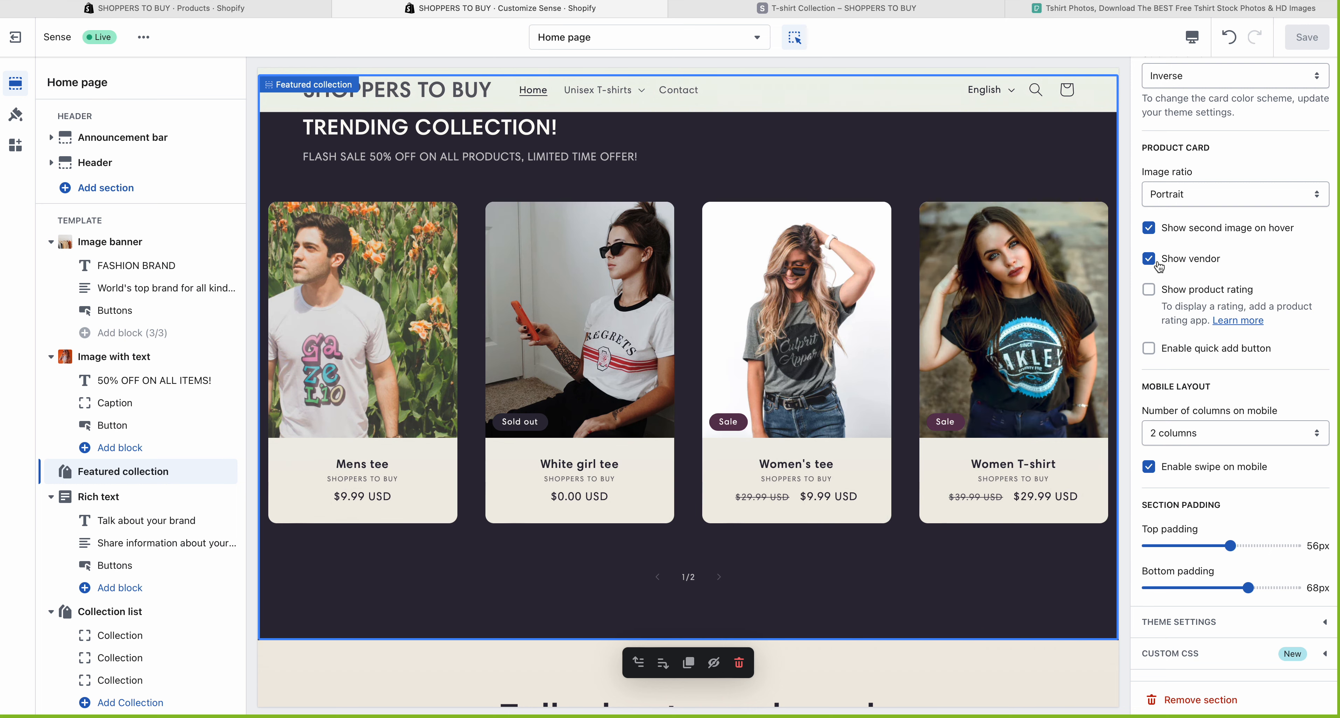
left_click(1150, 260)
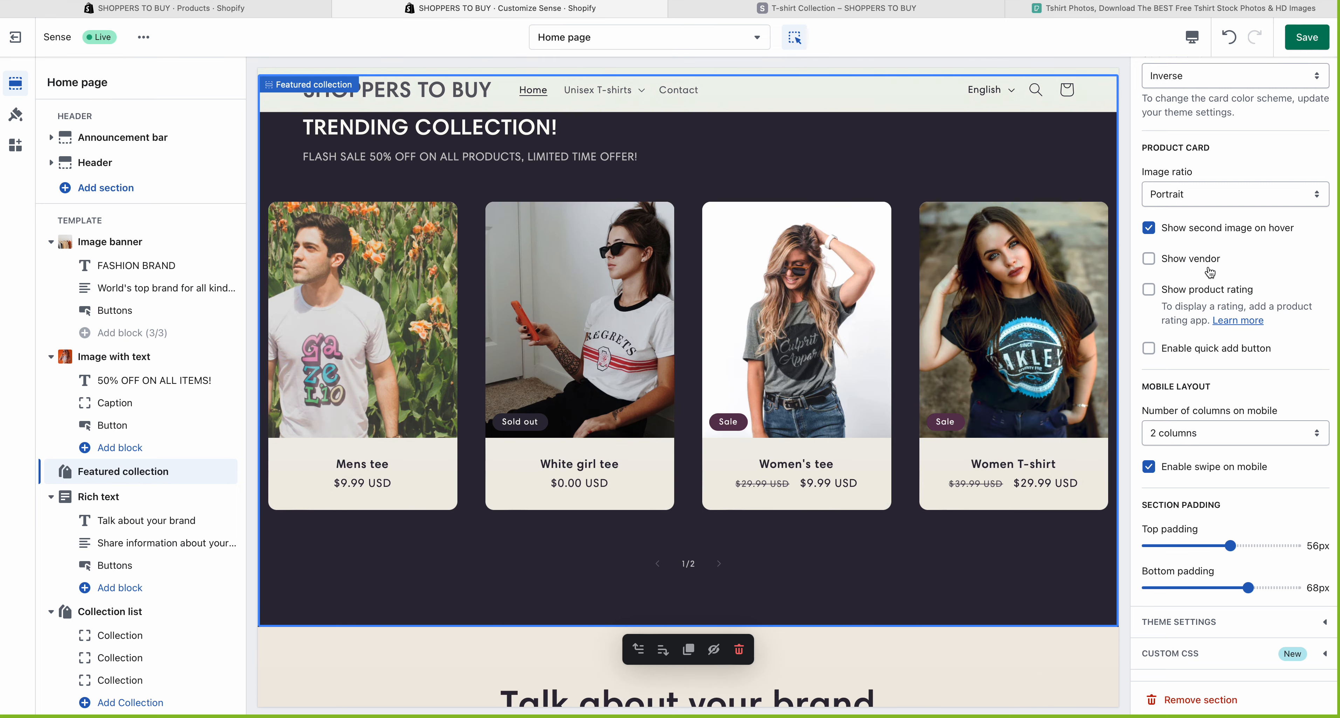
left_click(1150, 260)
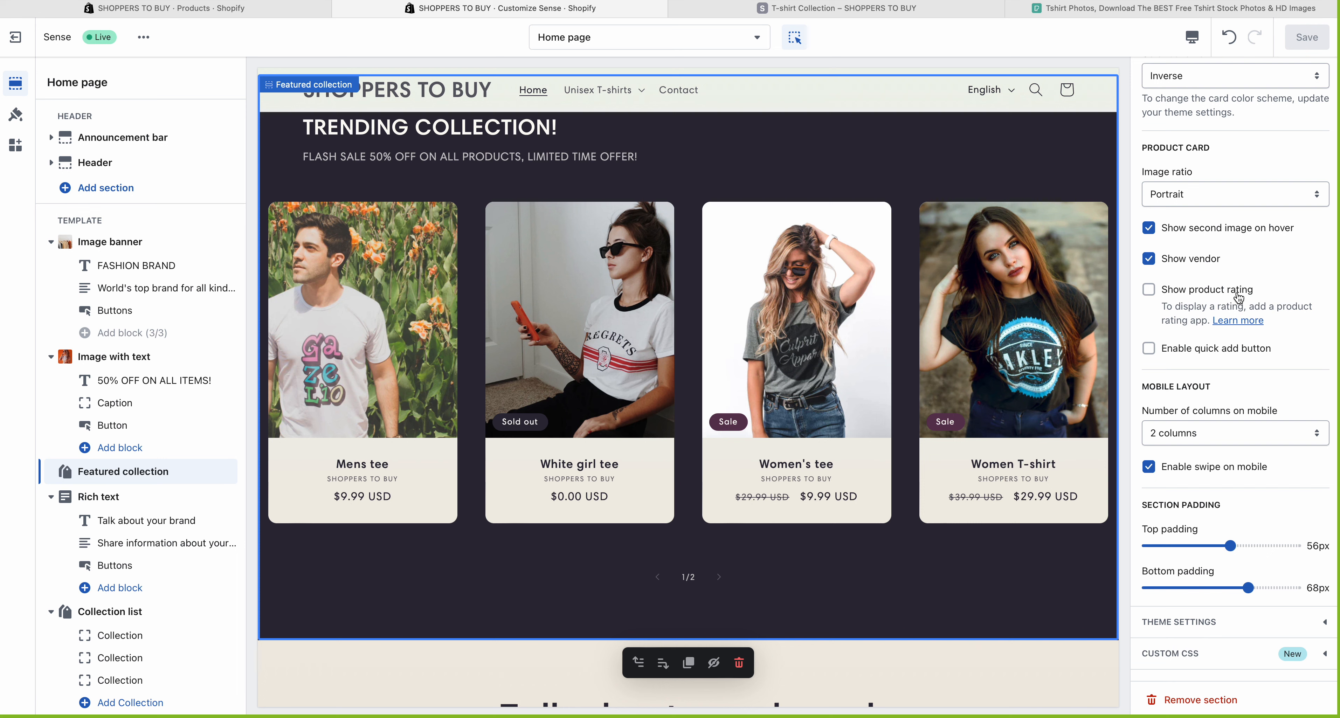
left_click(1148, 292)
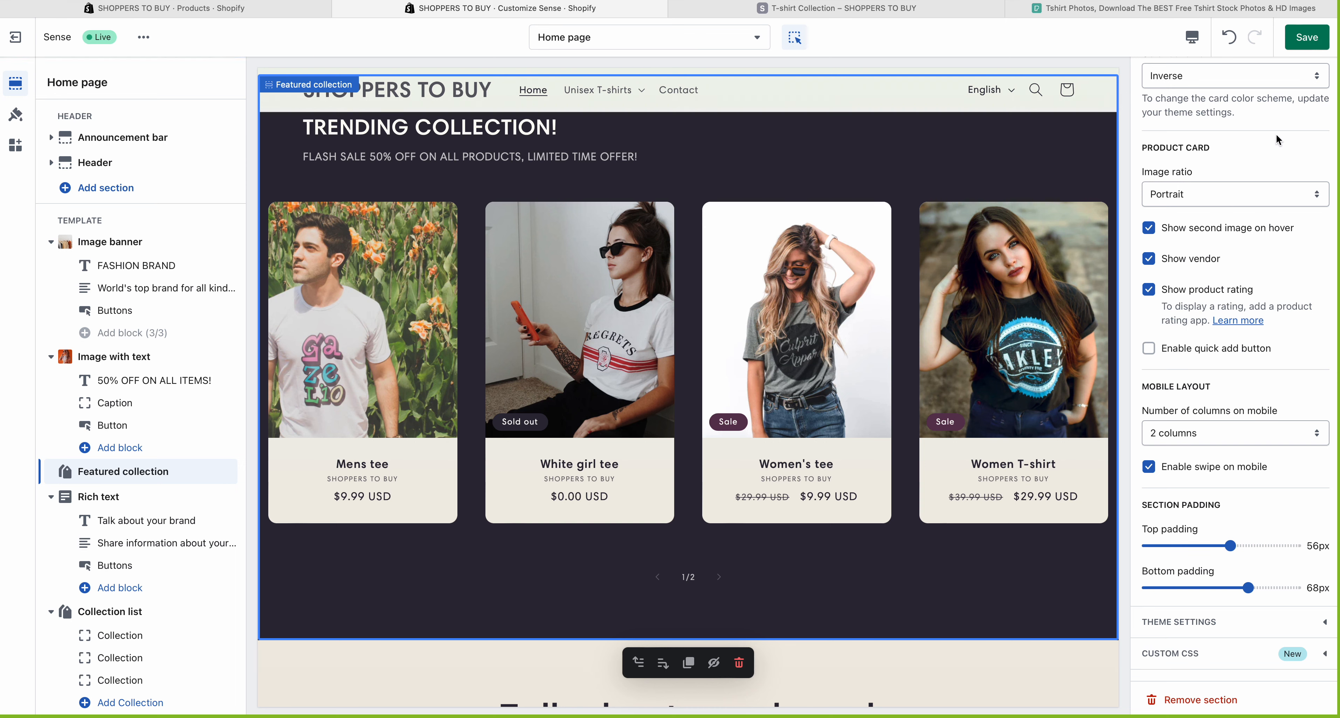
left_click(1307, 37)
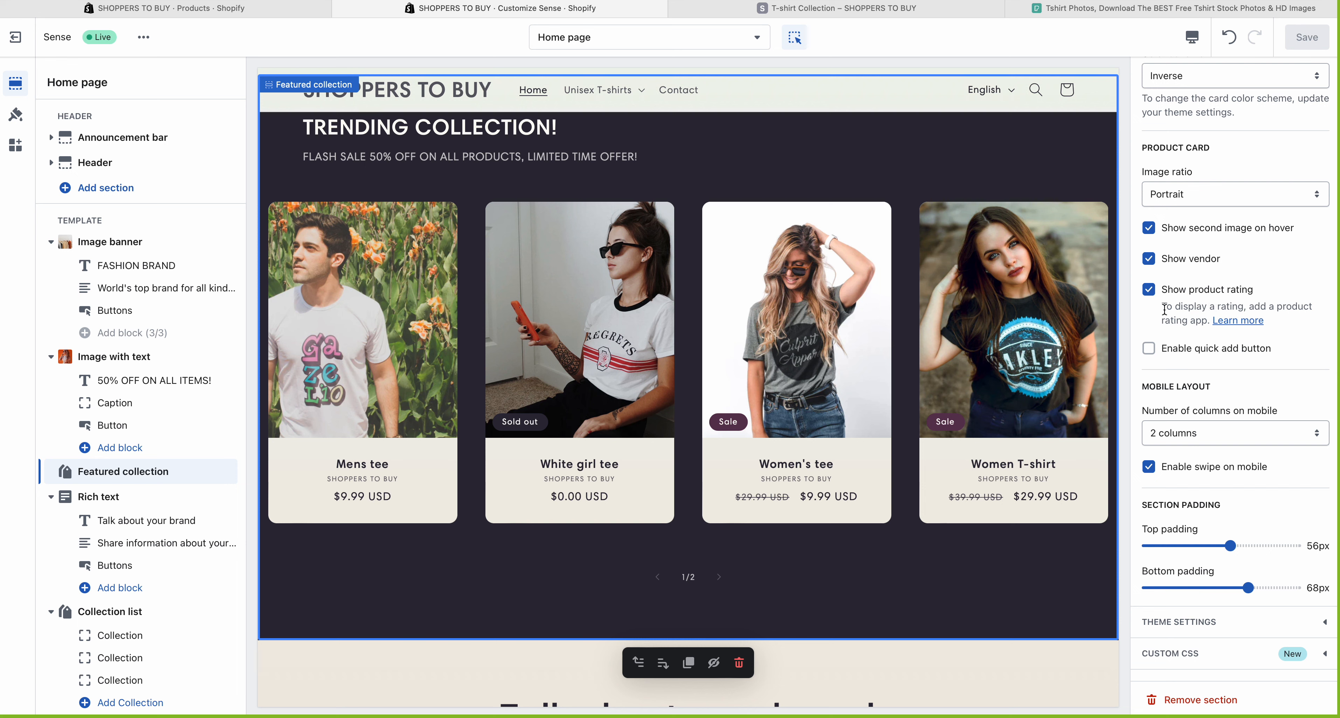
Read the note about the product rating app requirement and check the store admin's installed and recommended apps
left_click_drag(1164, 307, 1204, 320)
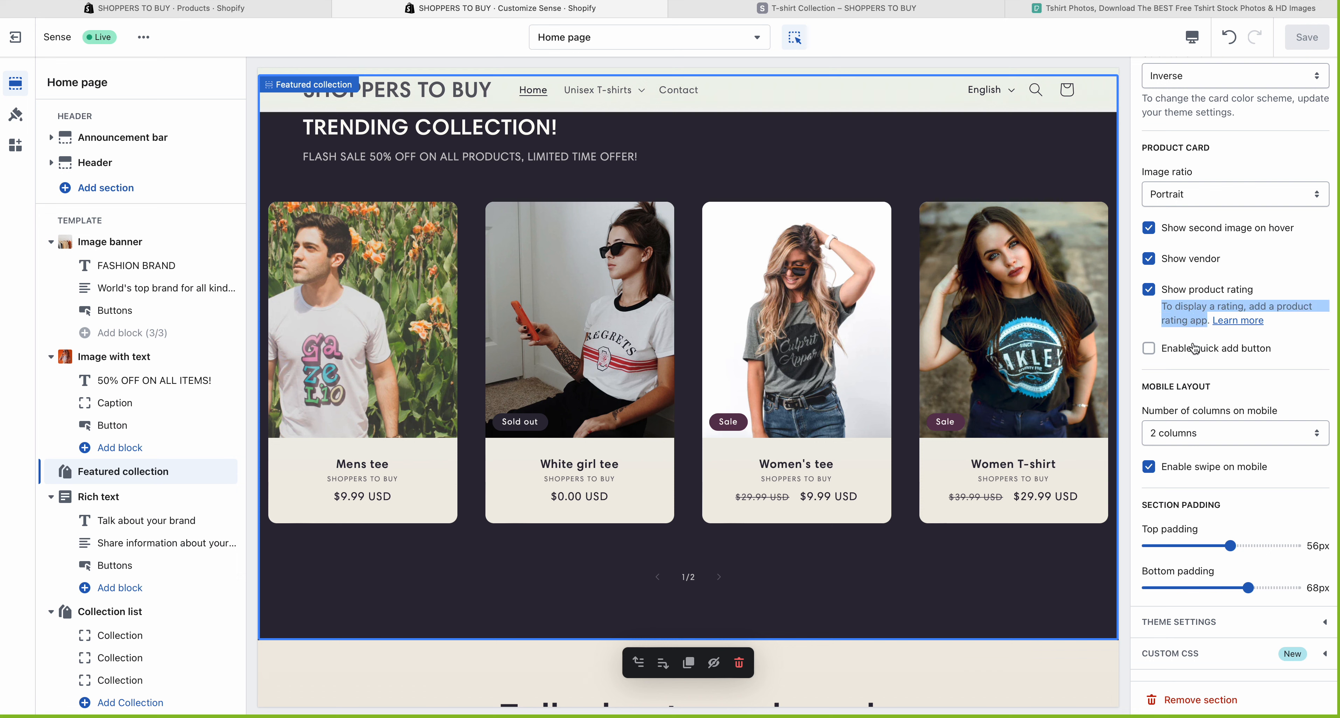
left_click(1166, 325)
left_click_drag(1164, 324, 1201, 323)
left_click(1164, 324)
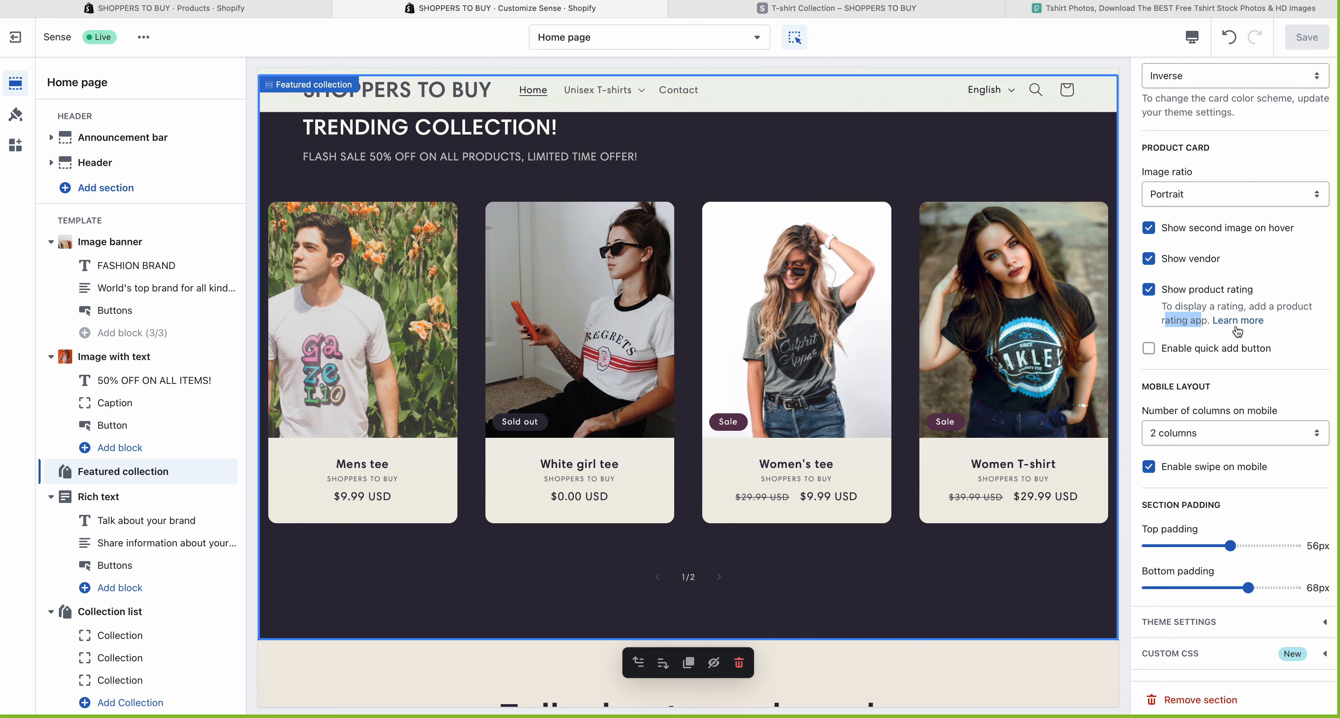
left_click(1163, 321)
left_click(166, 9)
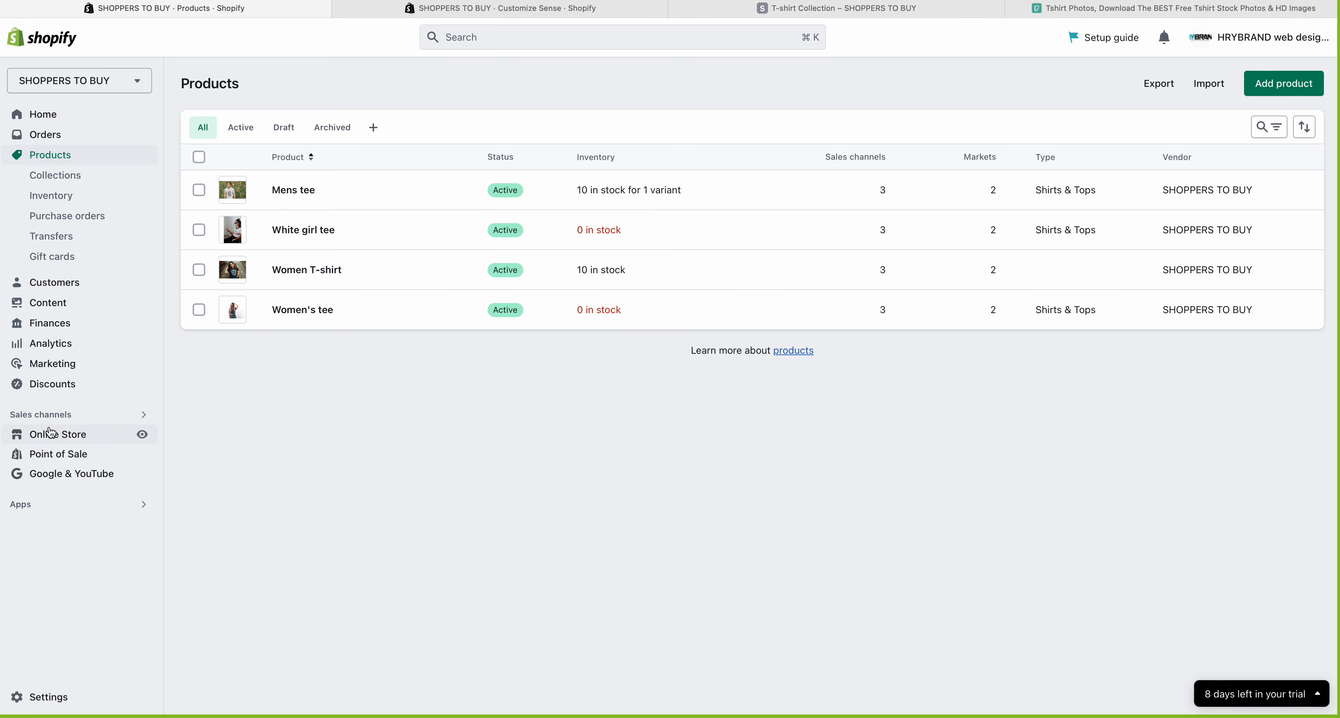
left_click(35, 504)
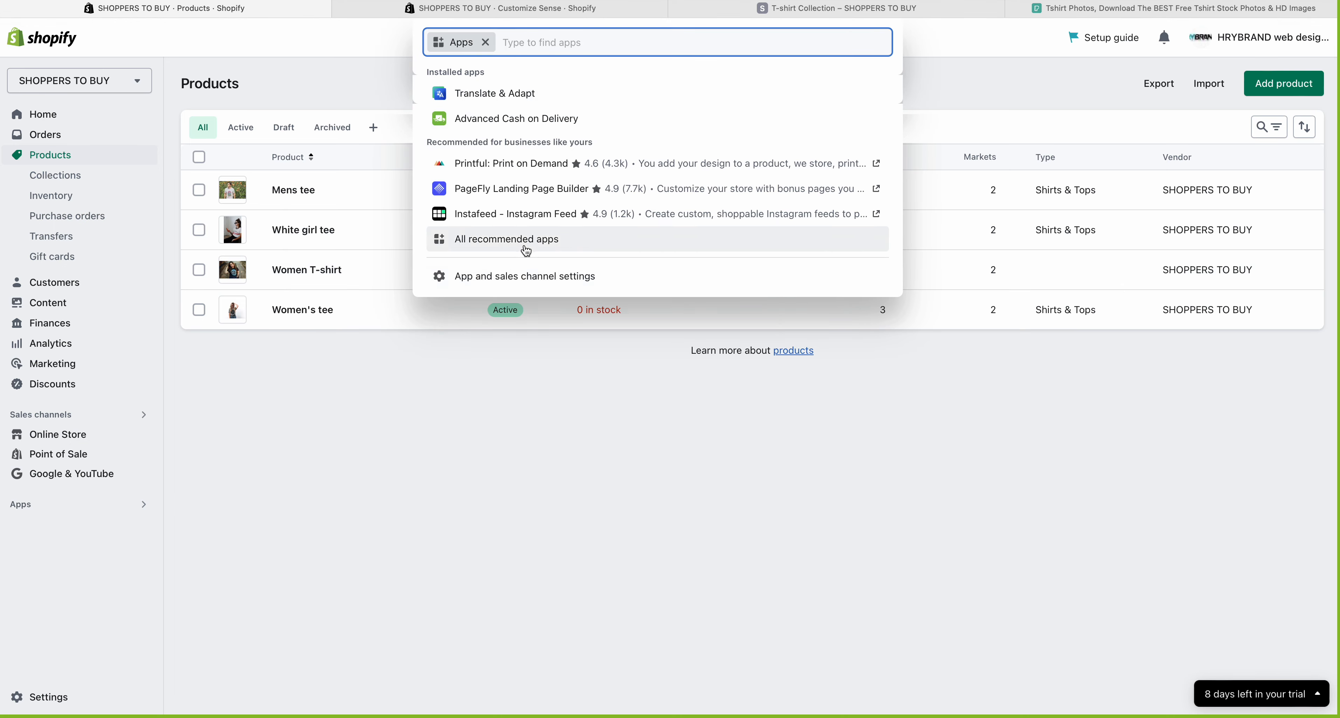
left_click(511, 6)
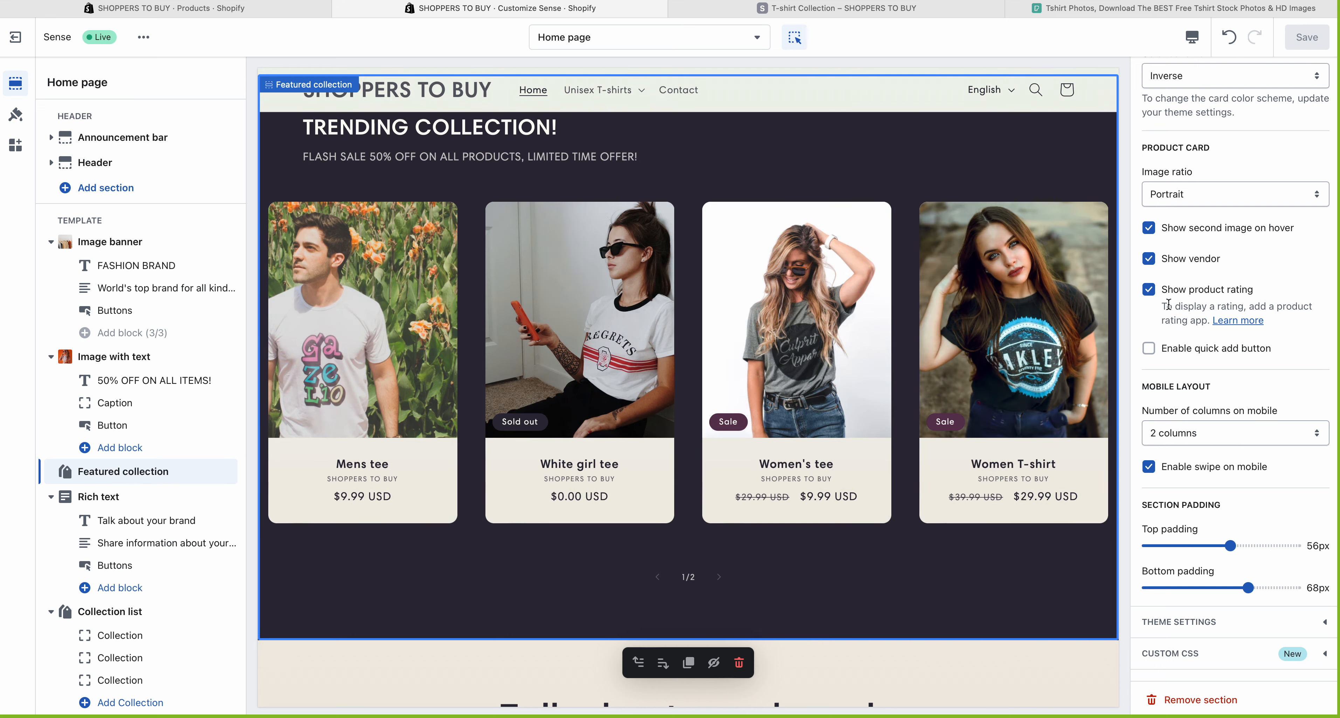
left_click_drag(1161, 308, 1205, 330)
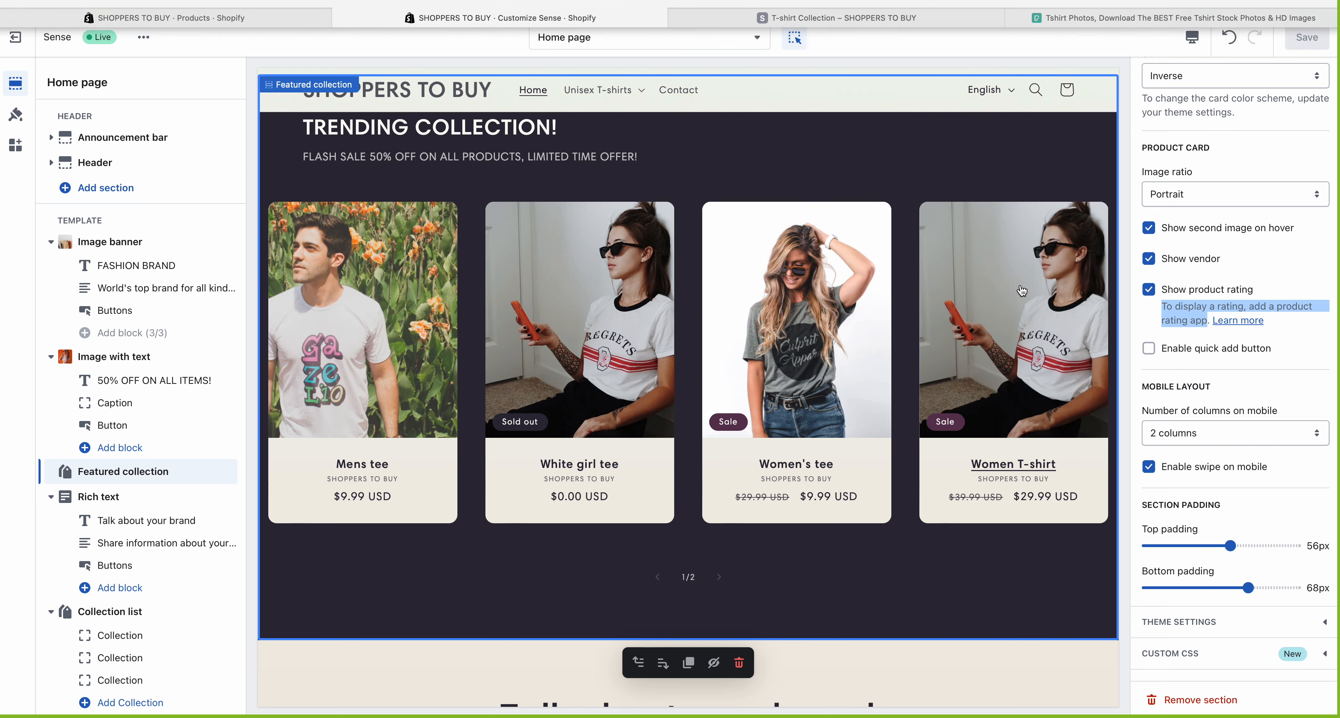
Enable the quick add button on the Featured collection's product cards and save the change
left_click(1148, 349)
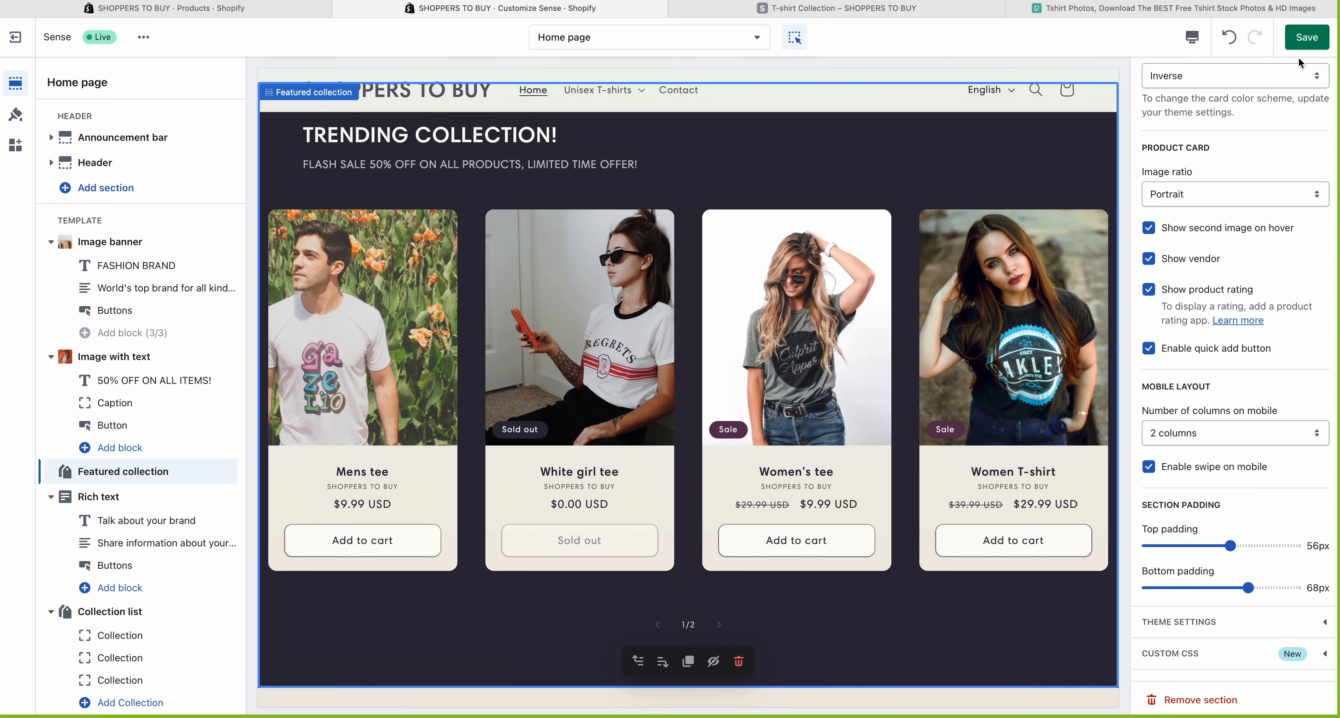
left_click(1304, 39)
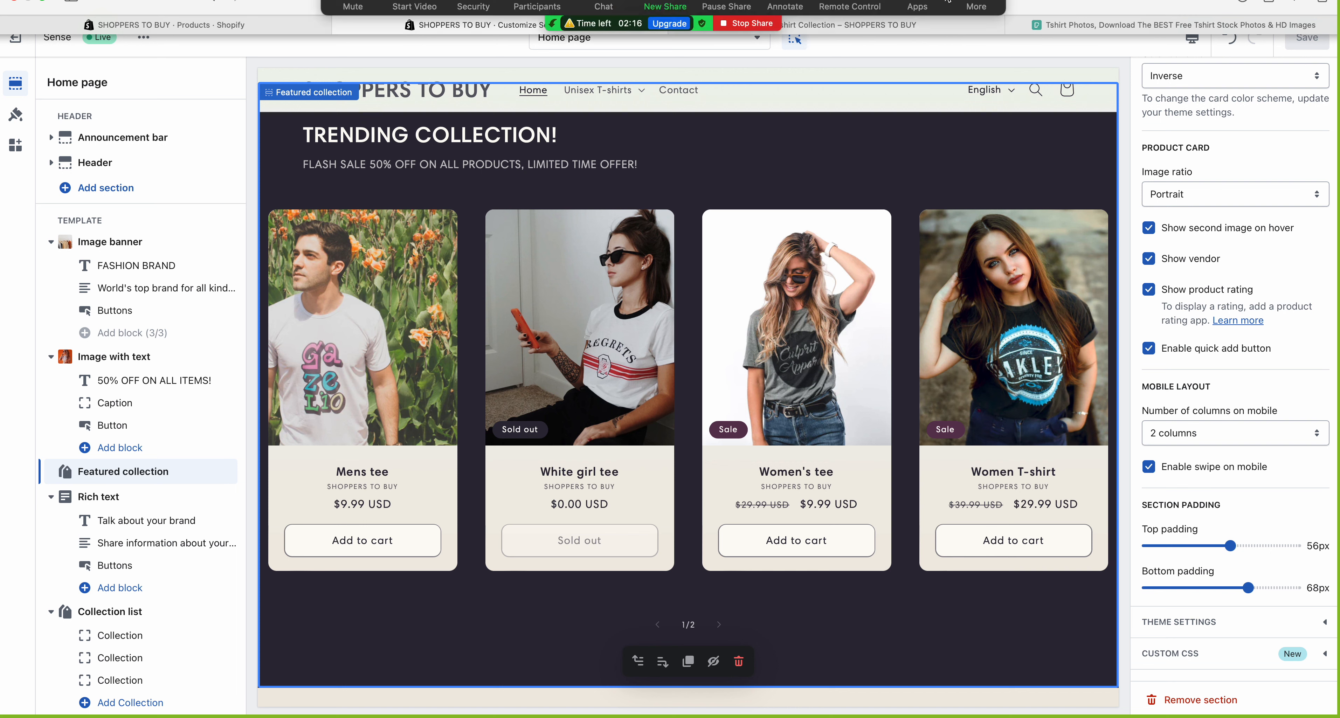
left_click(975, 6)
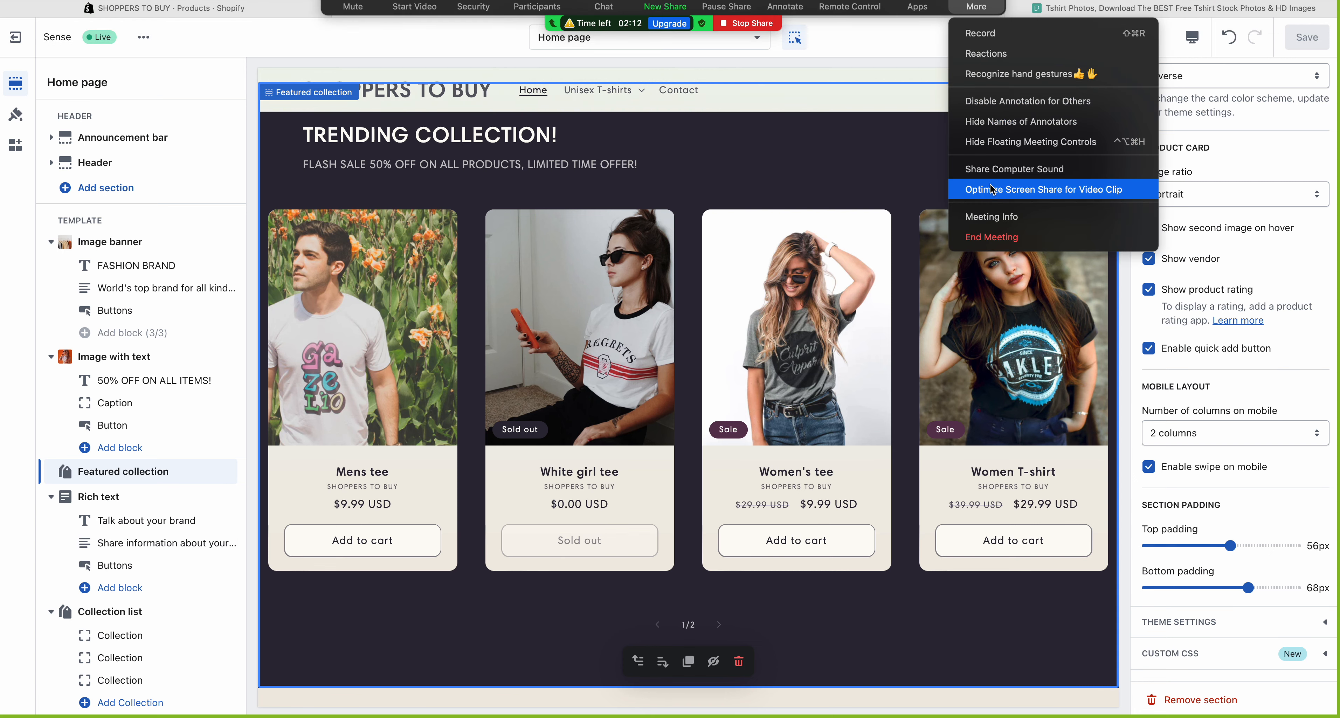
left_click(1019, 141)
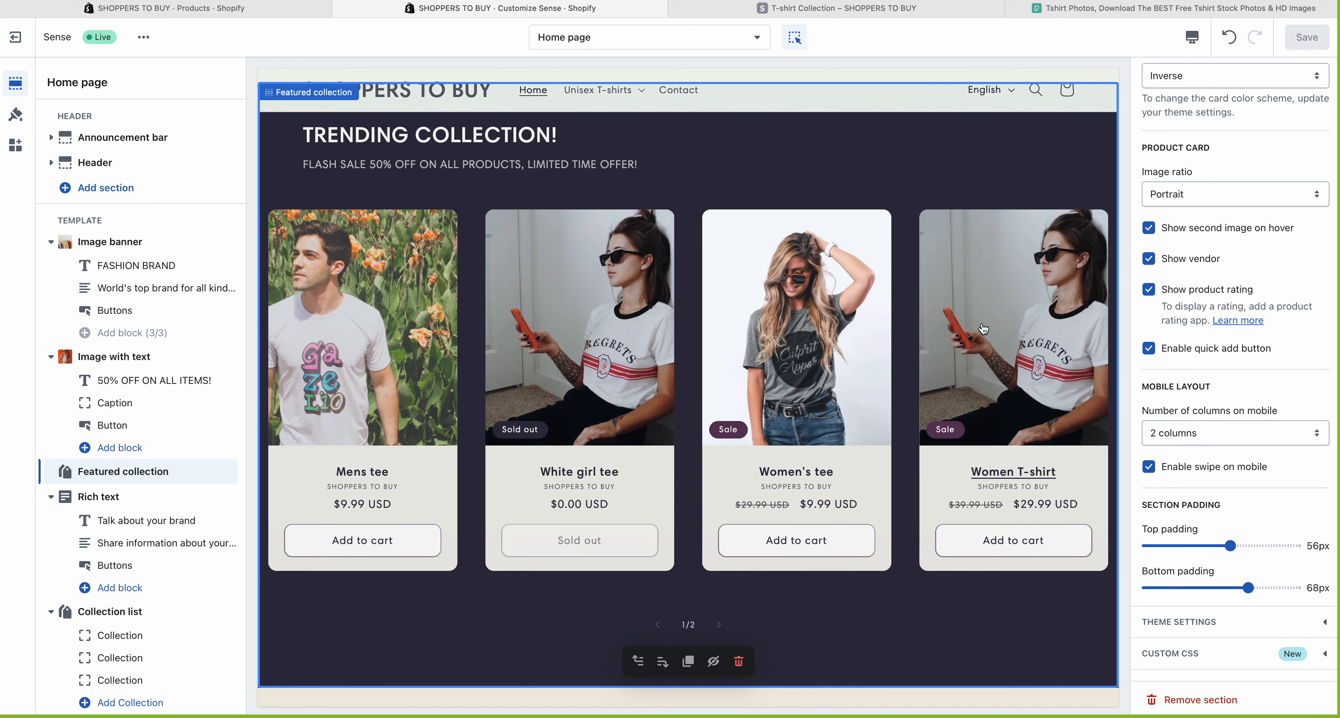
Disable full-width products and the "View all" option in the Featured collection's settings
scroll(1208, 317, "up", 15)
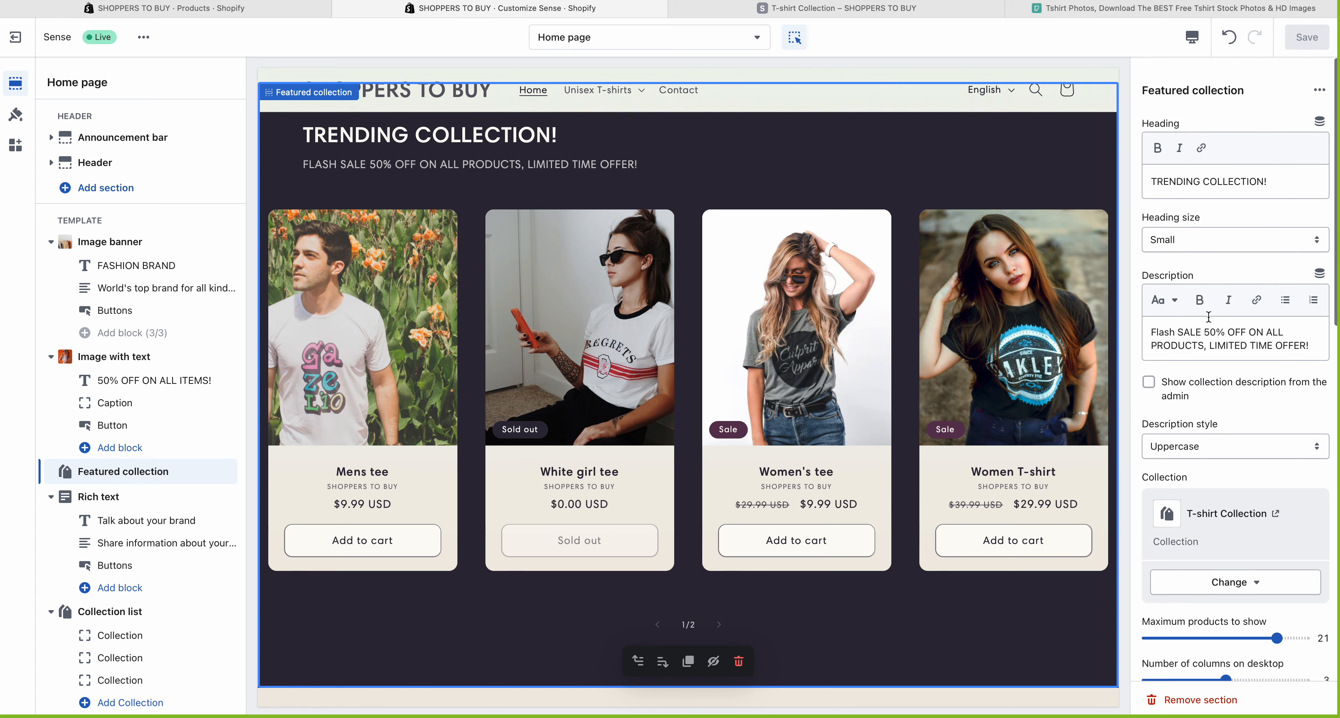
scroll(1196, 409, "down", 3)
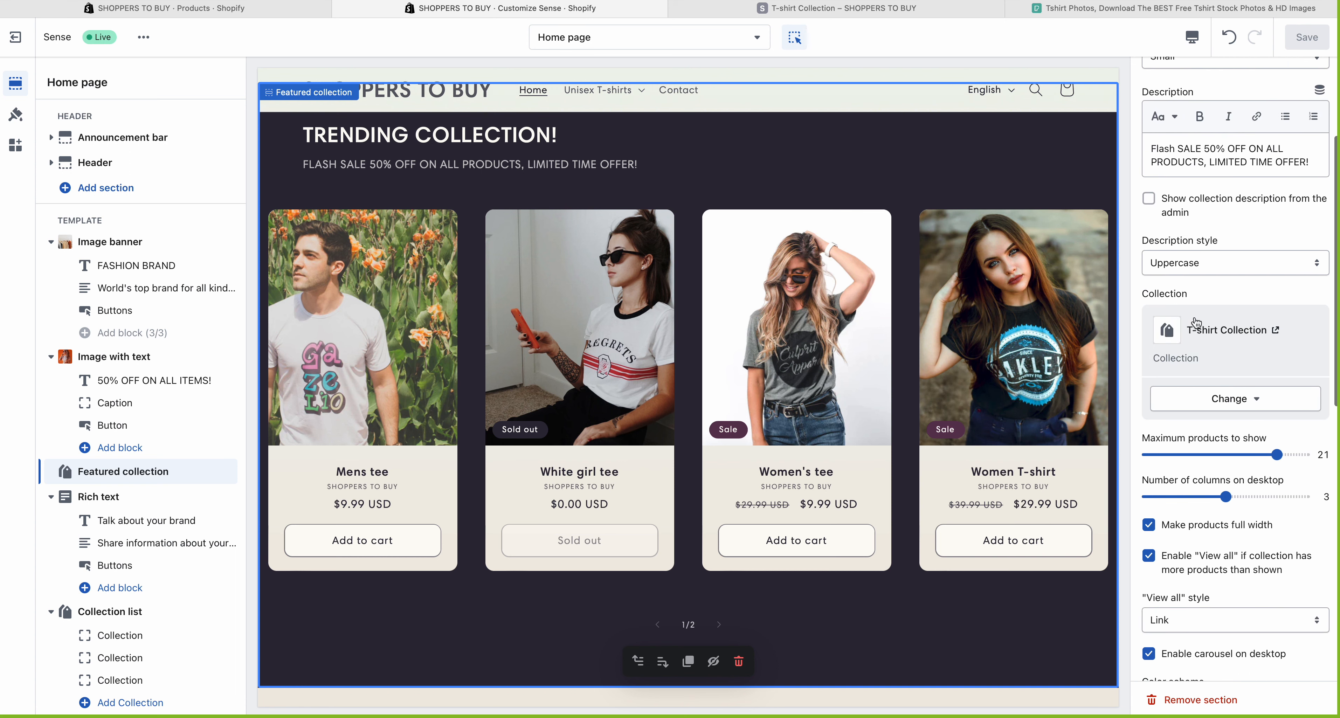
scroll(1202, 292, "down", 3)
scroll(1259, 250, "down", 3)
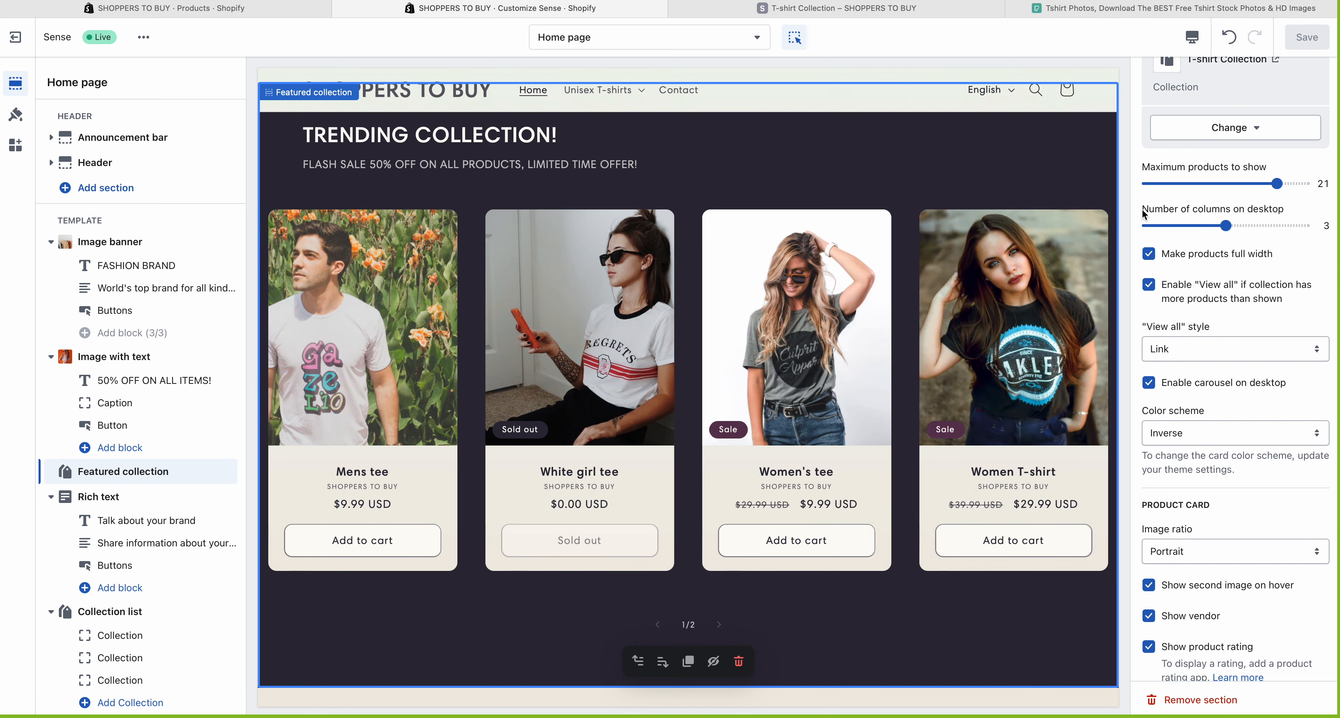
left_click(1148, 255)
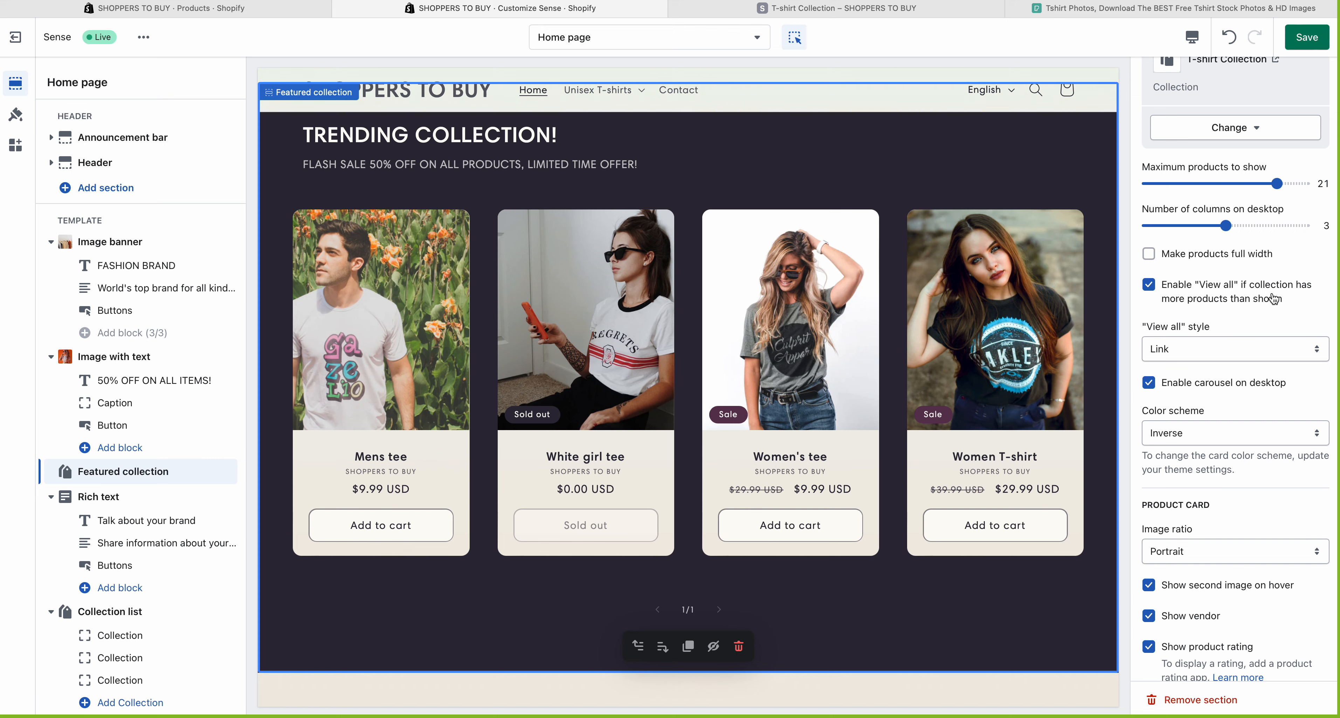
left_click(1149, 285)
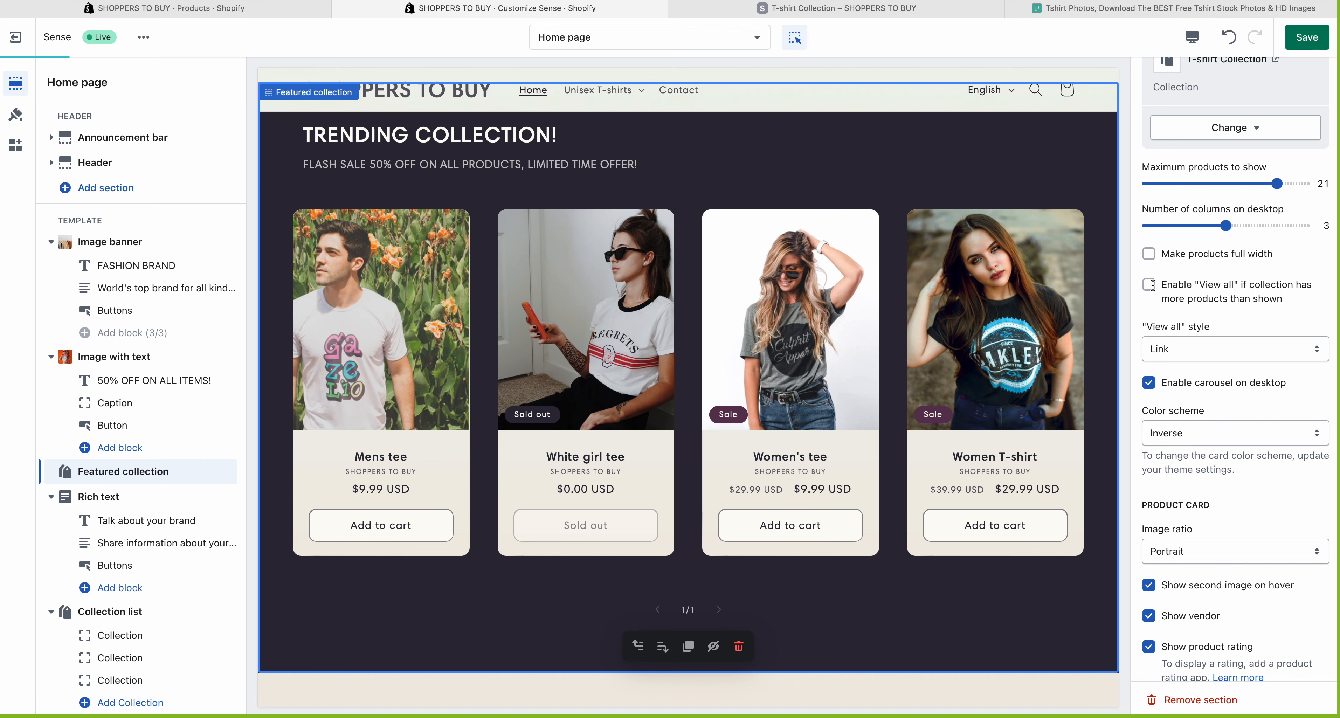
Try the Outline button style for the Featured collection's "View all" control, then set it to Solid button
left_click(1180, 351)
left_click(1167, 365)
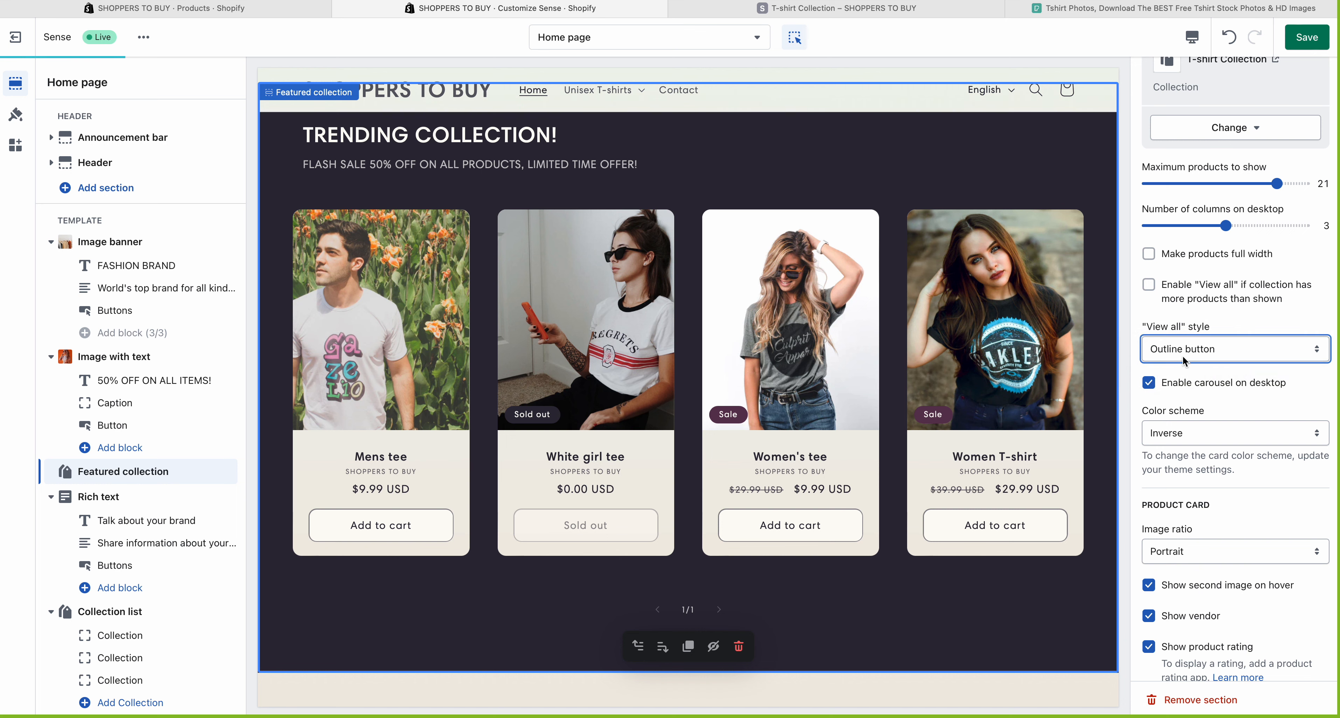
left_click(1195, 356)
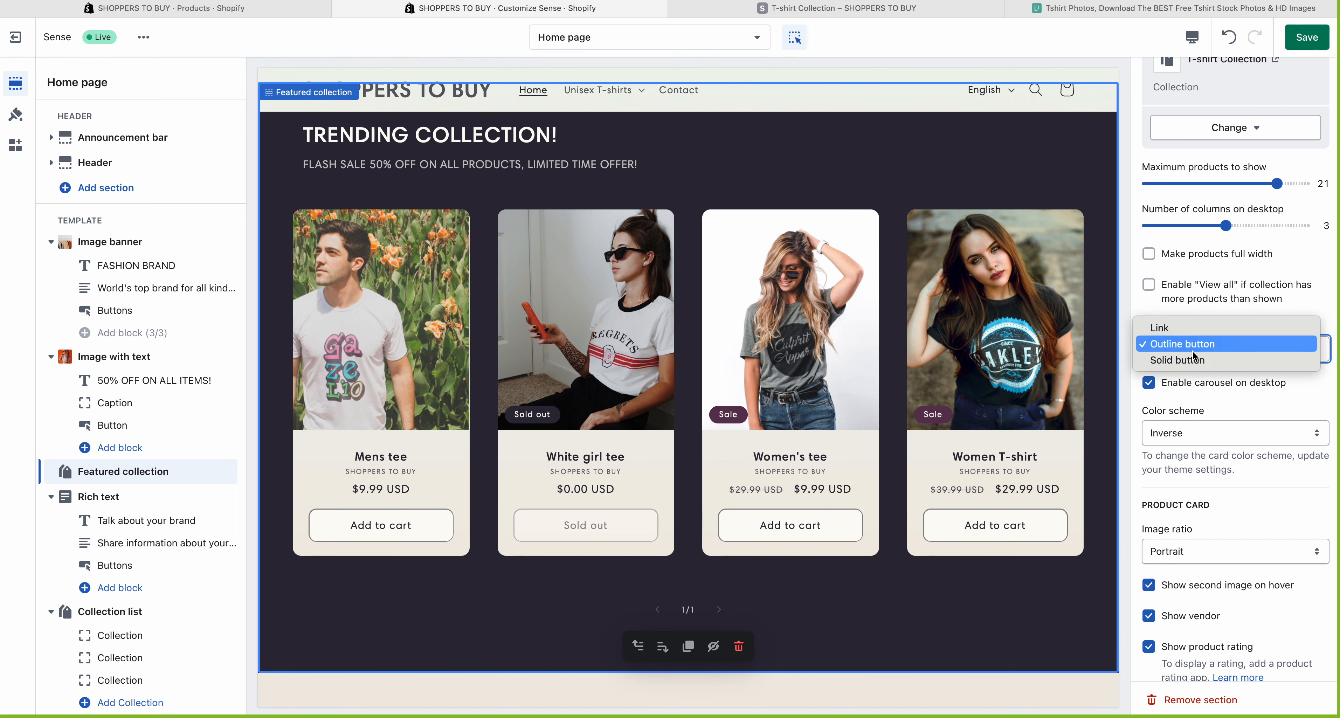
left_click(1212, 360)
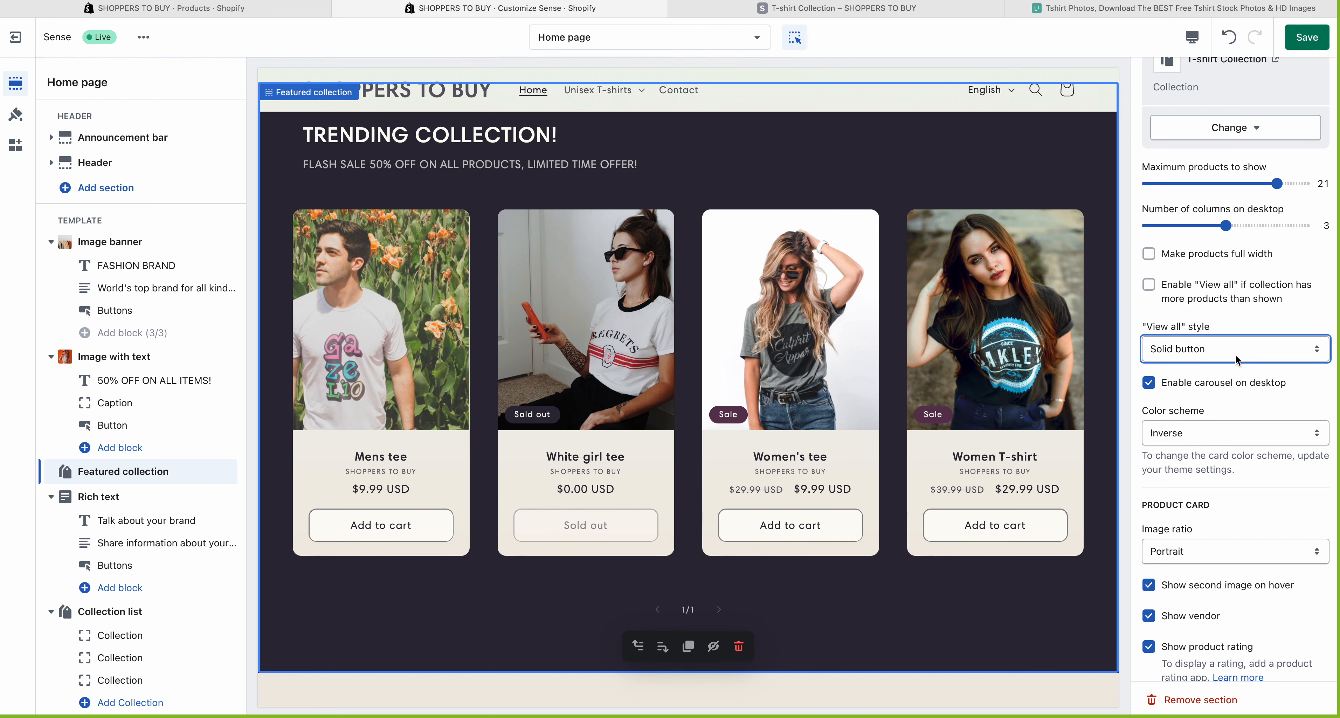